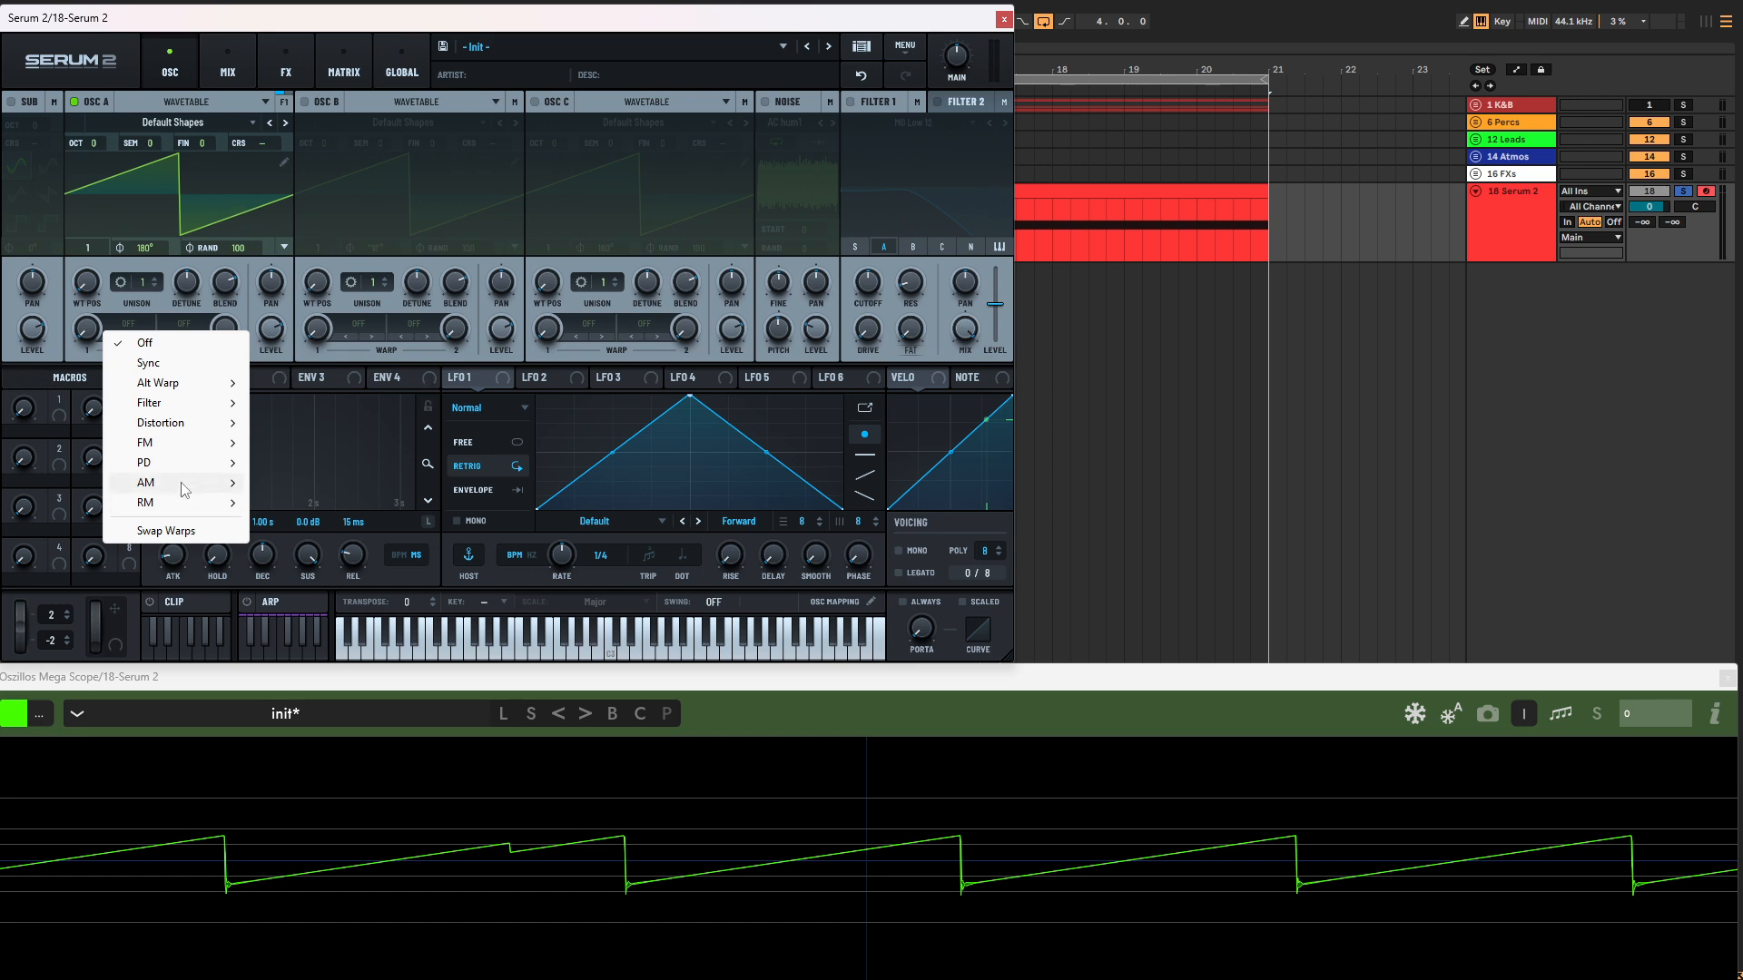
# Step: Set oscillator A's first warp to PD (B) and enable oscillator B with its level turned all the way down
pyautogui.moveTo(184, 445)
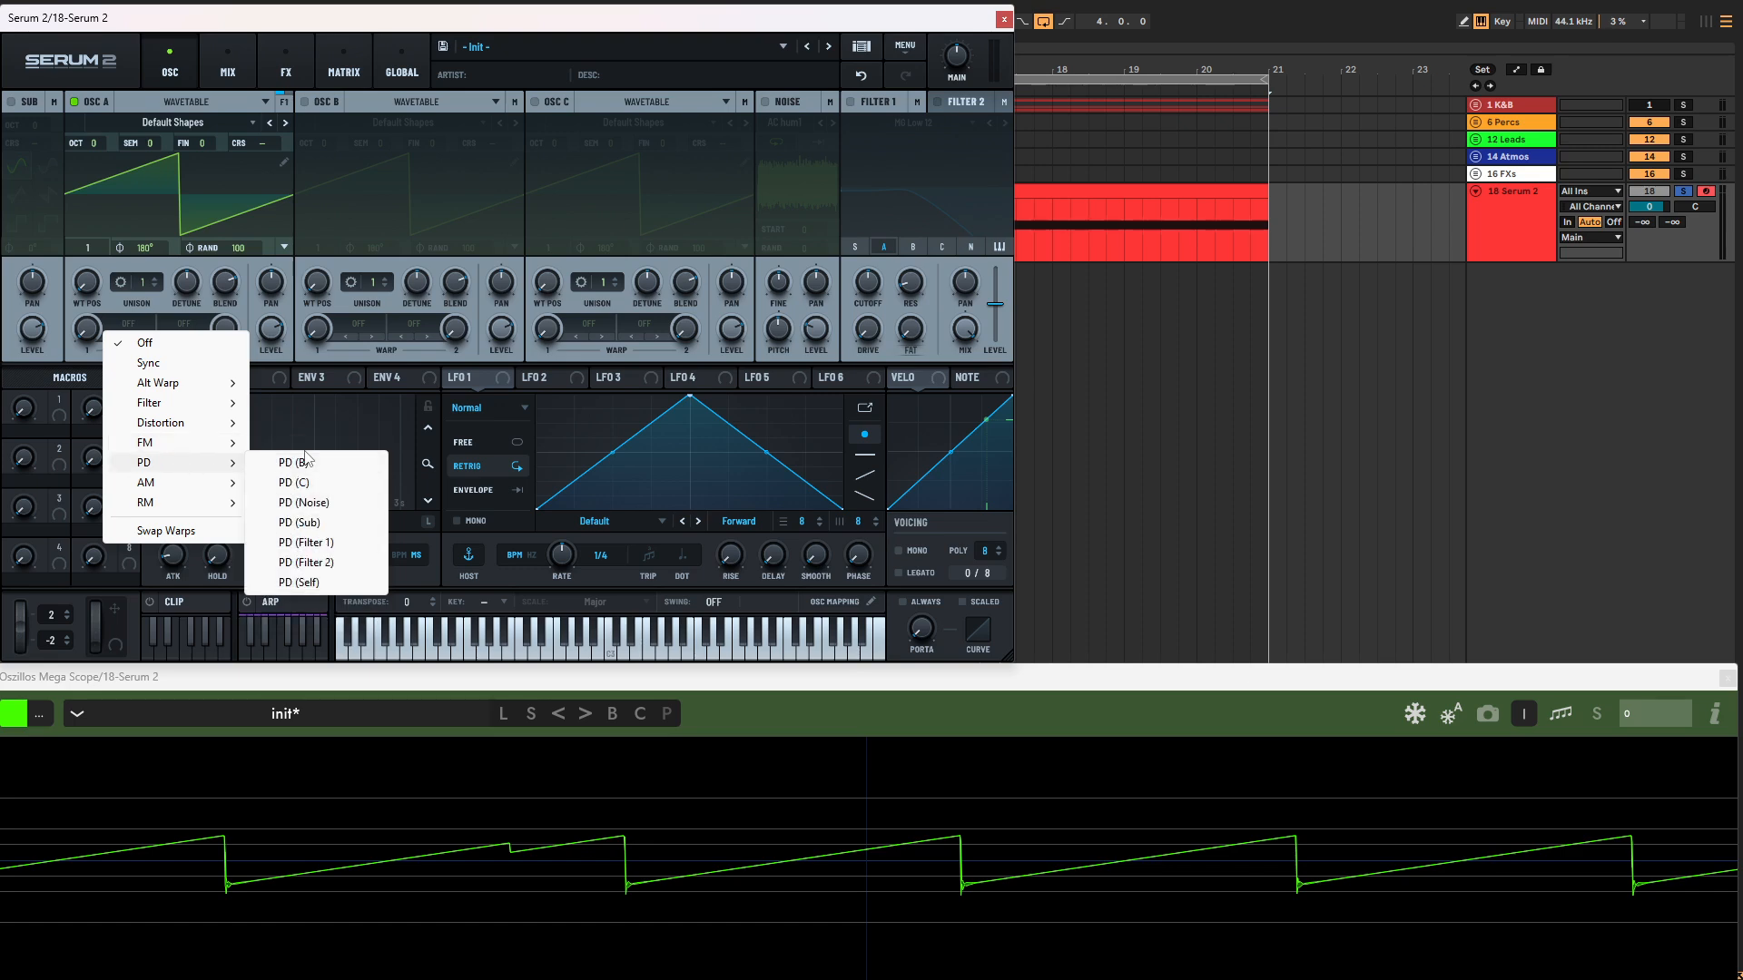
pyautogui.click(304, 463)
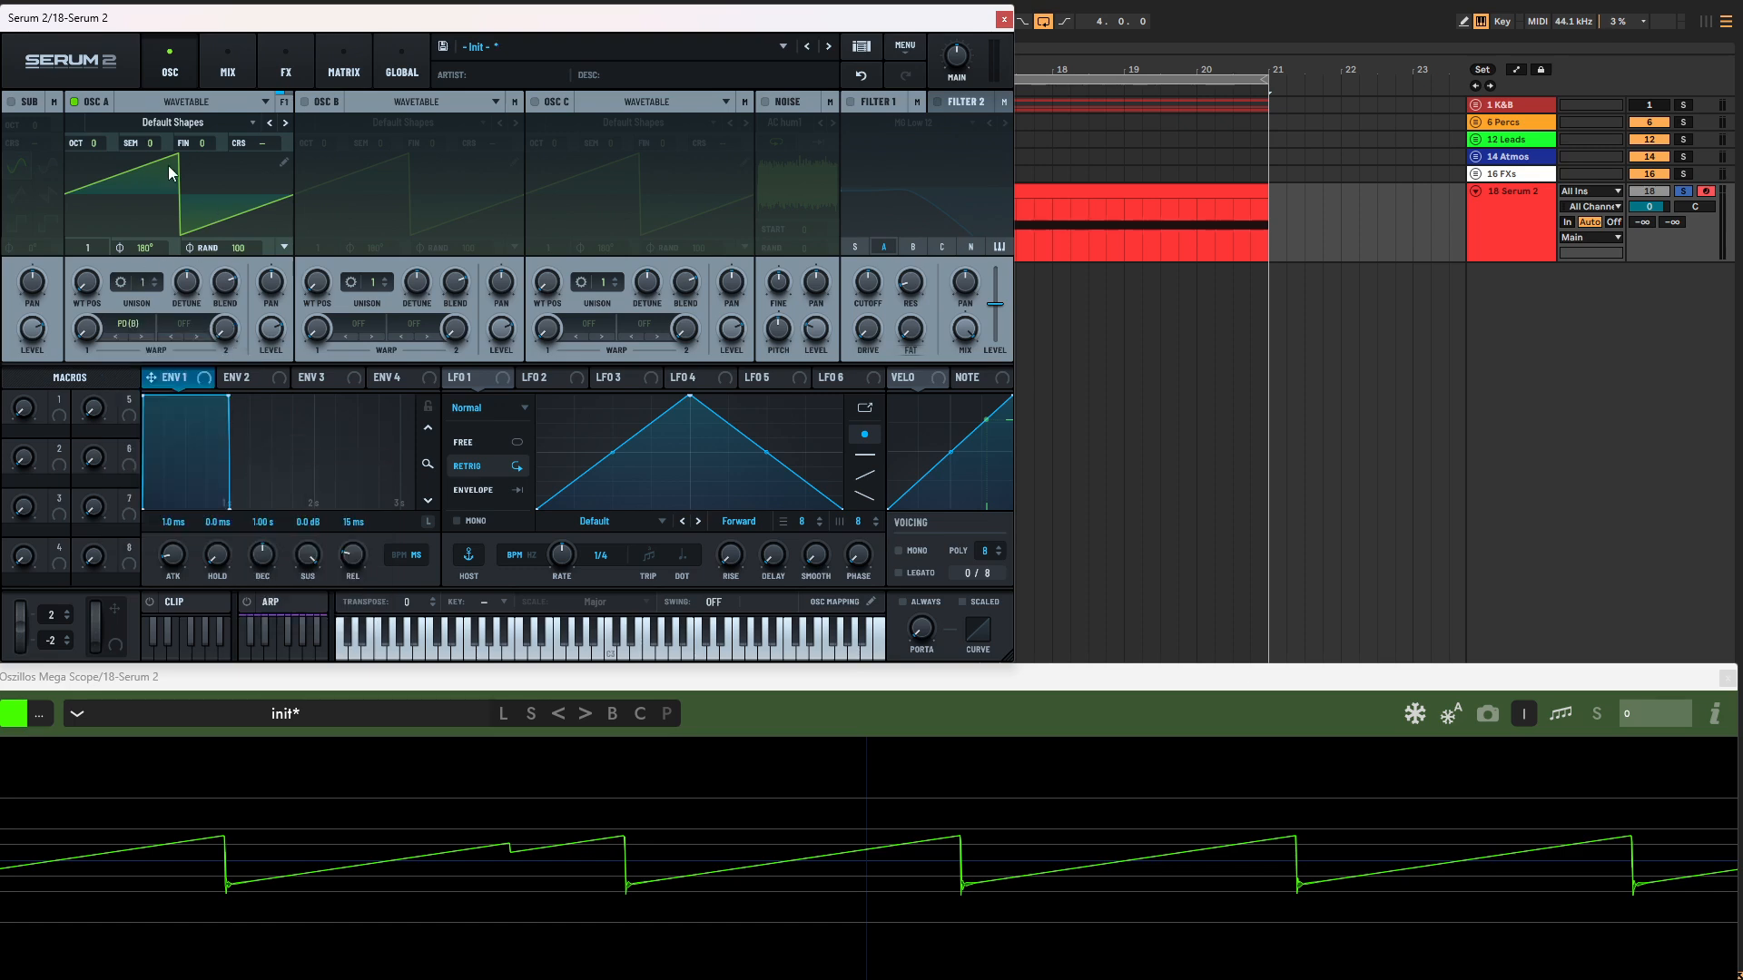
pyautogui.click(306, 101)
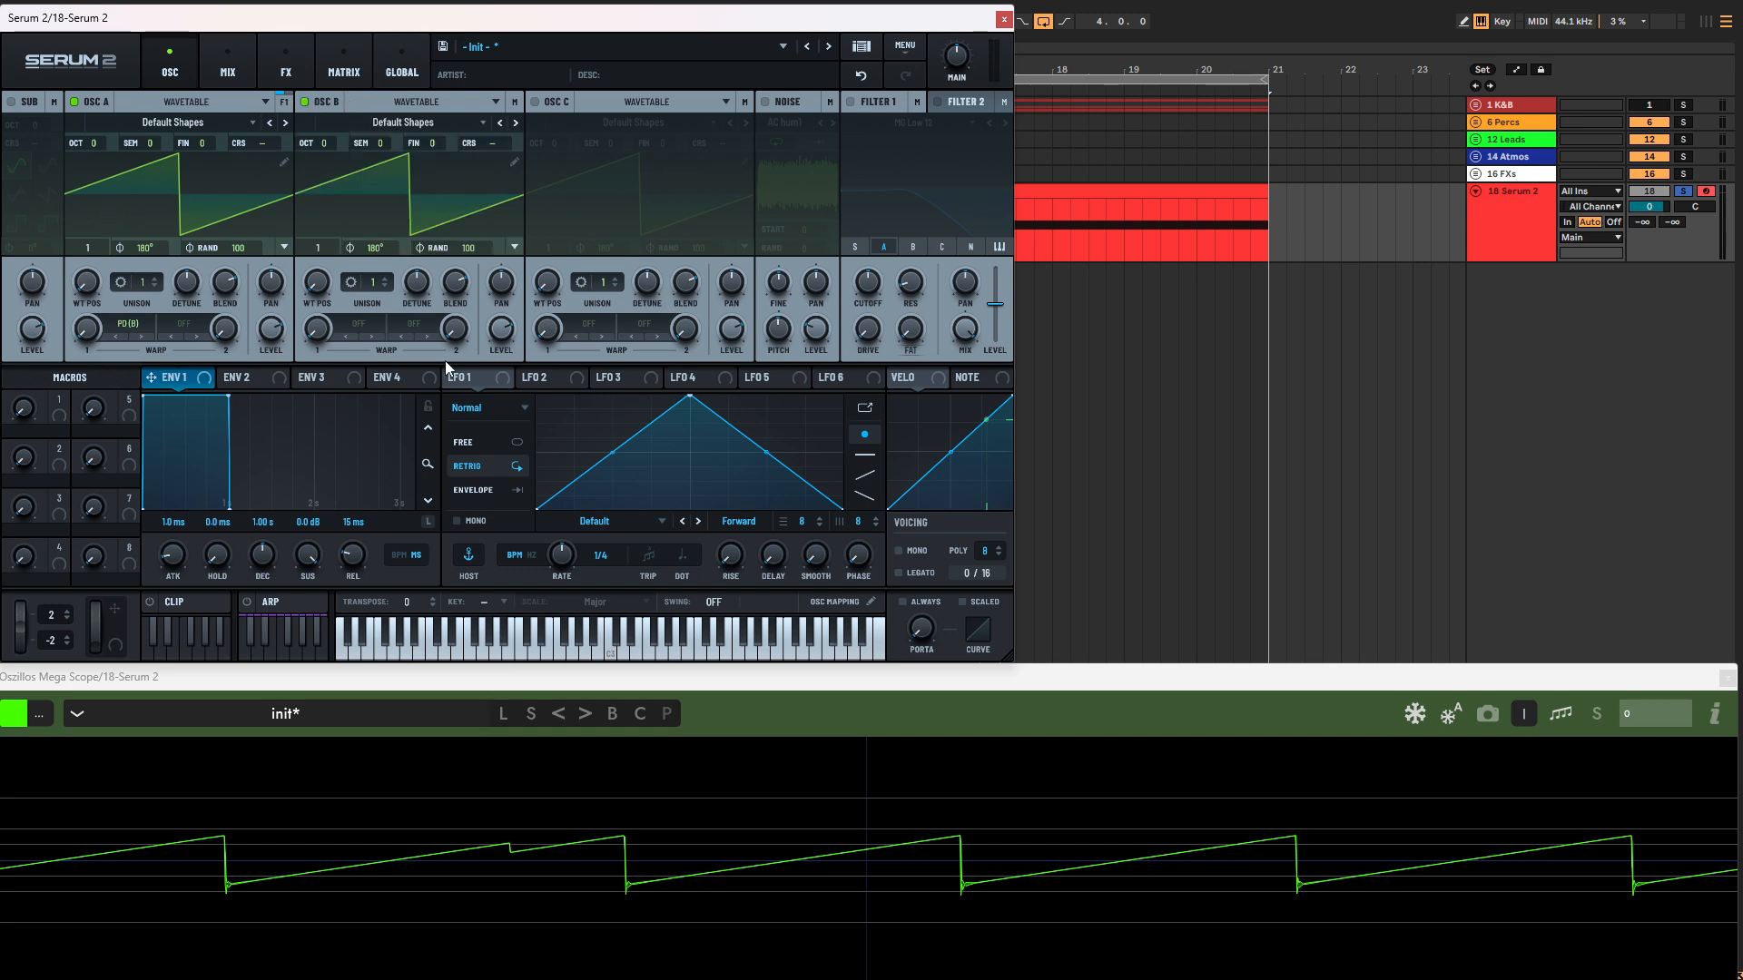
pyautogui.moveTo(497, 335); pyautogui.dragTo(534, 677)
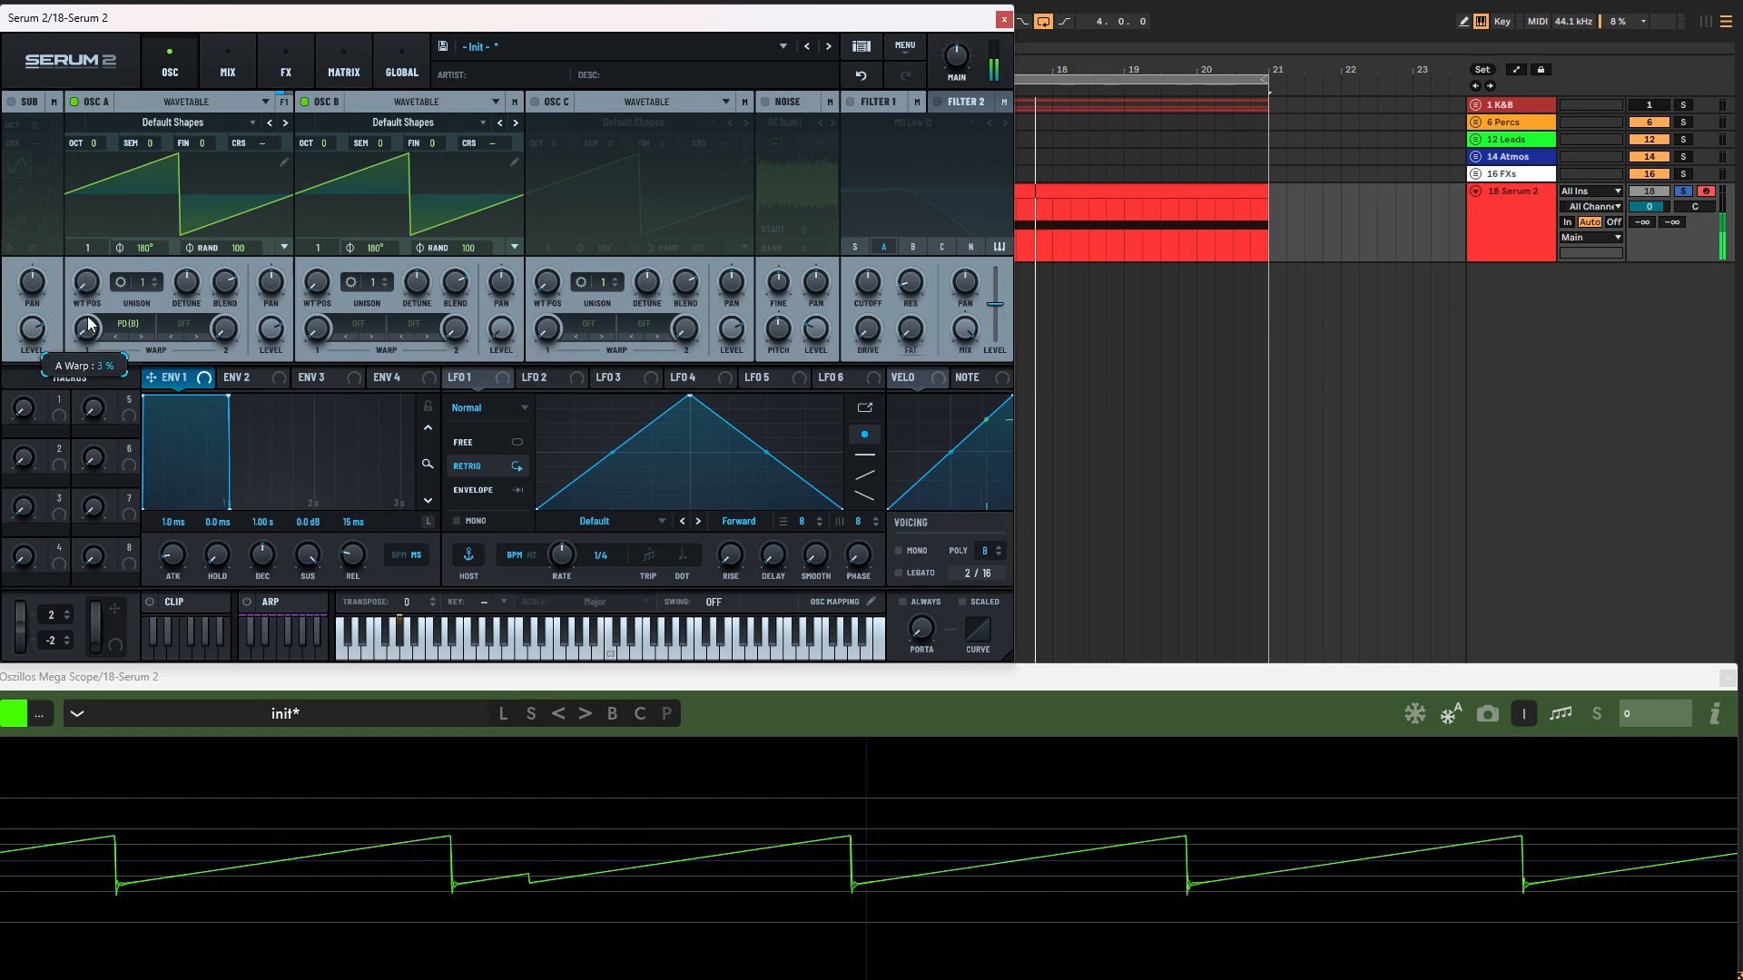
# Step: Sweep oscillator A's phase distortion amount during playback, and change its first warp mode to FM (B)
pyautogui.moveTo(91, 293)
pyautogui.mouseDown()
pyautogui.moveTo(127, 161)
pyautogui.moveTo(105, 281)
pyautogui.mouseUp()
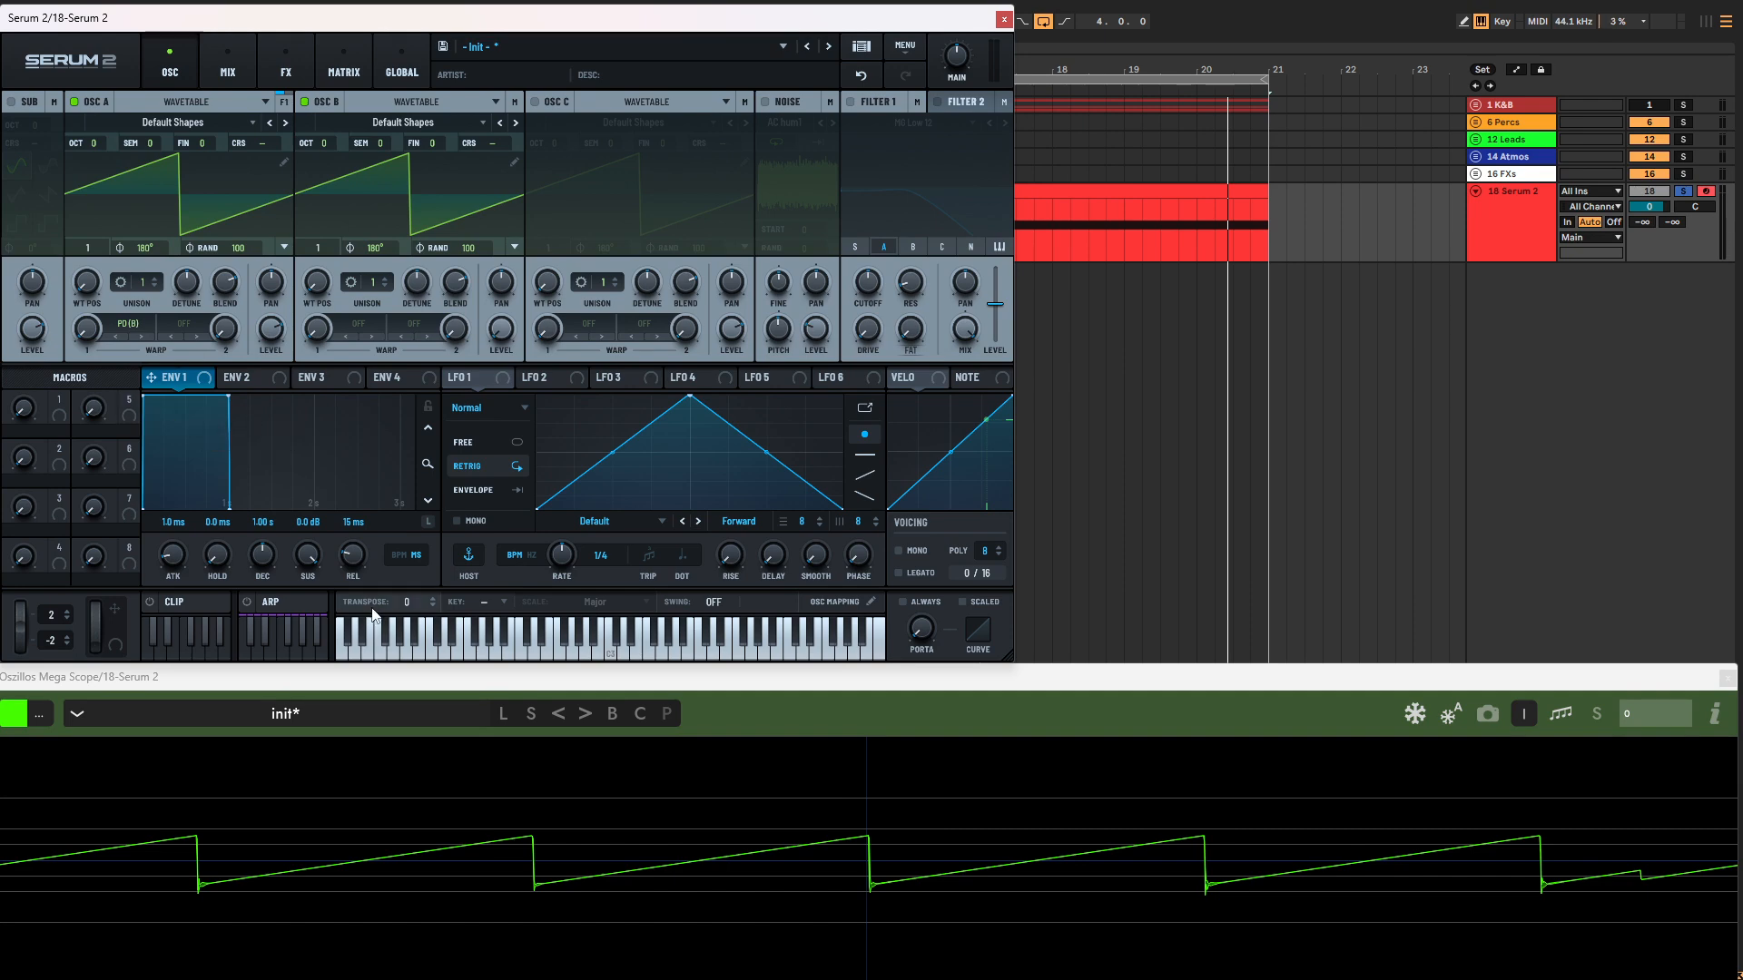
pyautogui.click(131, 324)
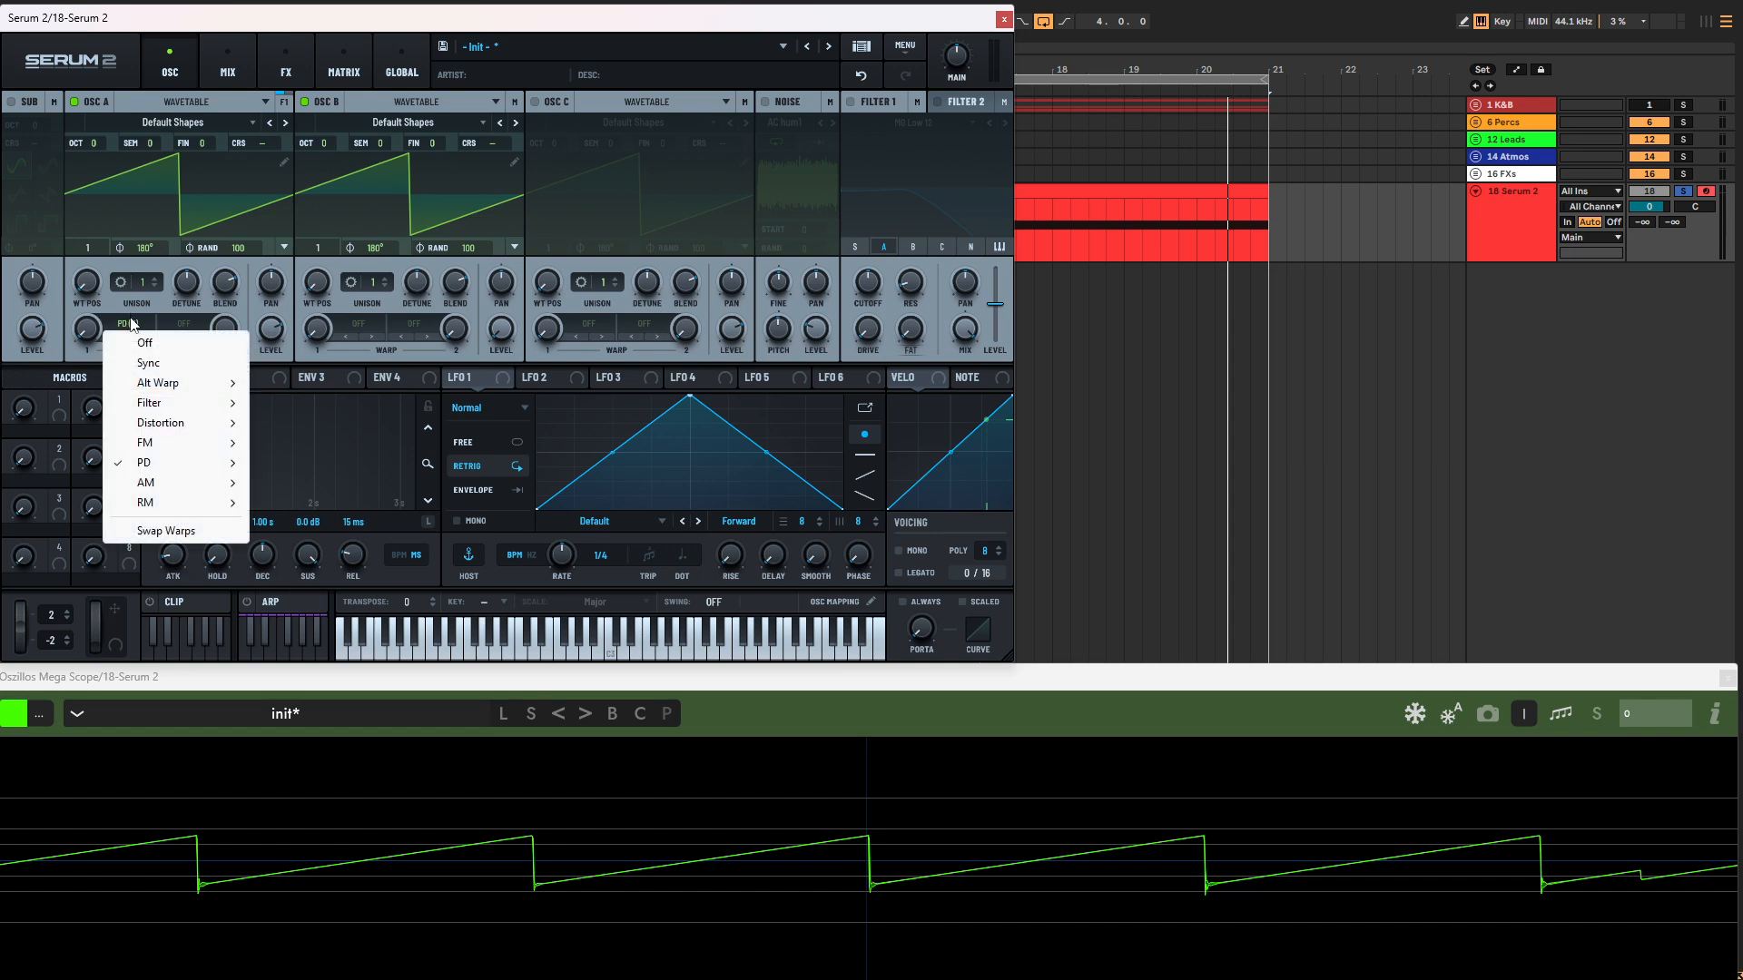
pyautogui.moveTo(192, 451)
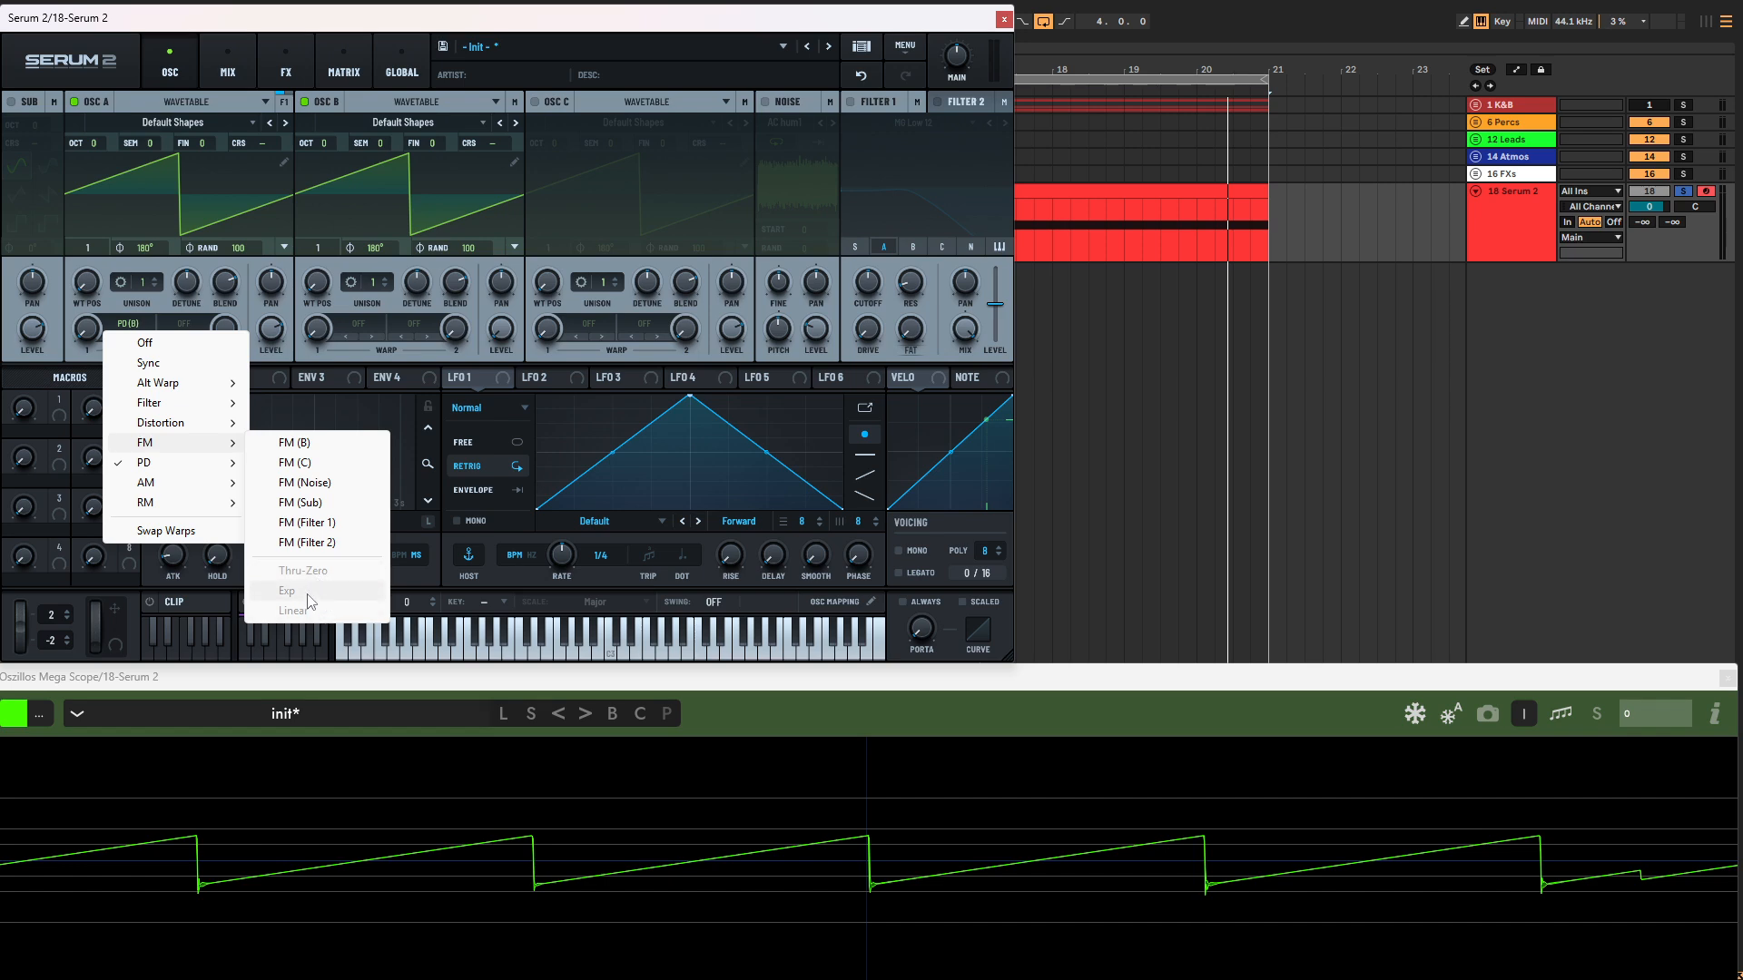
pyautogui.click(308, 447)
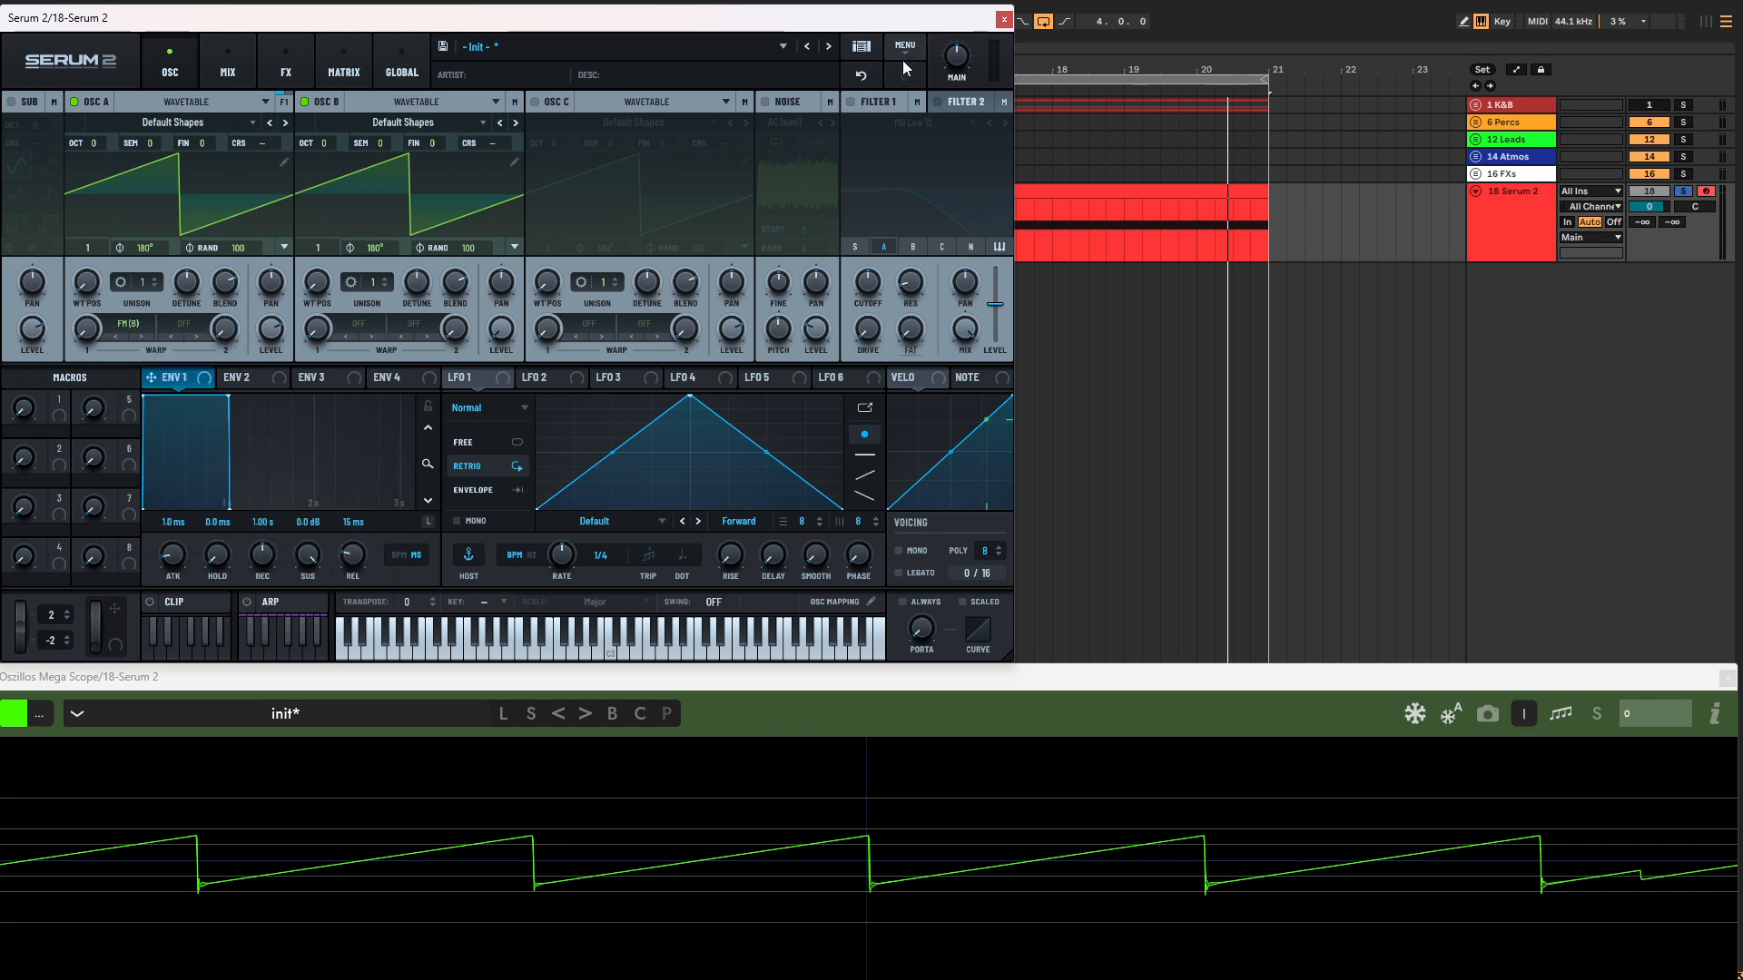
# Step: Set the global rendering quality to Ultra and return to the oscillator page
pyautogui.click(400, 69)
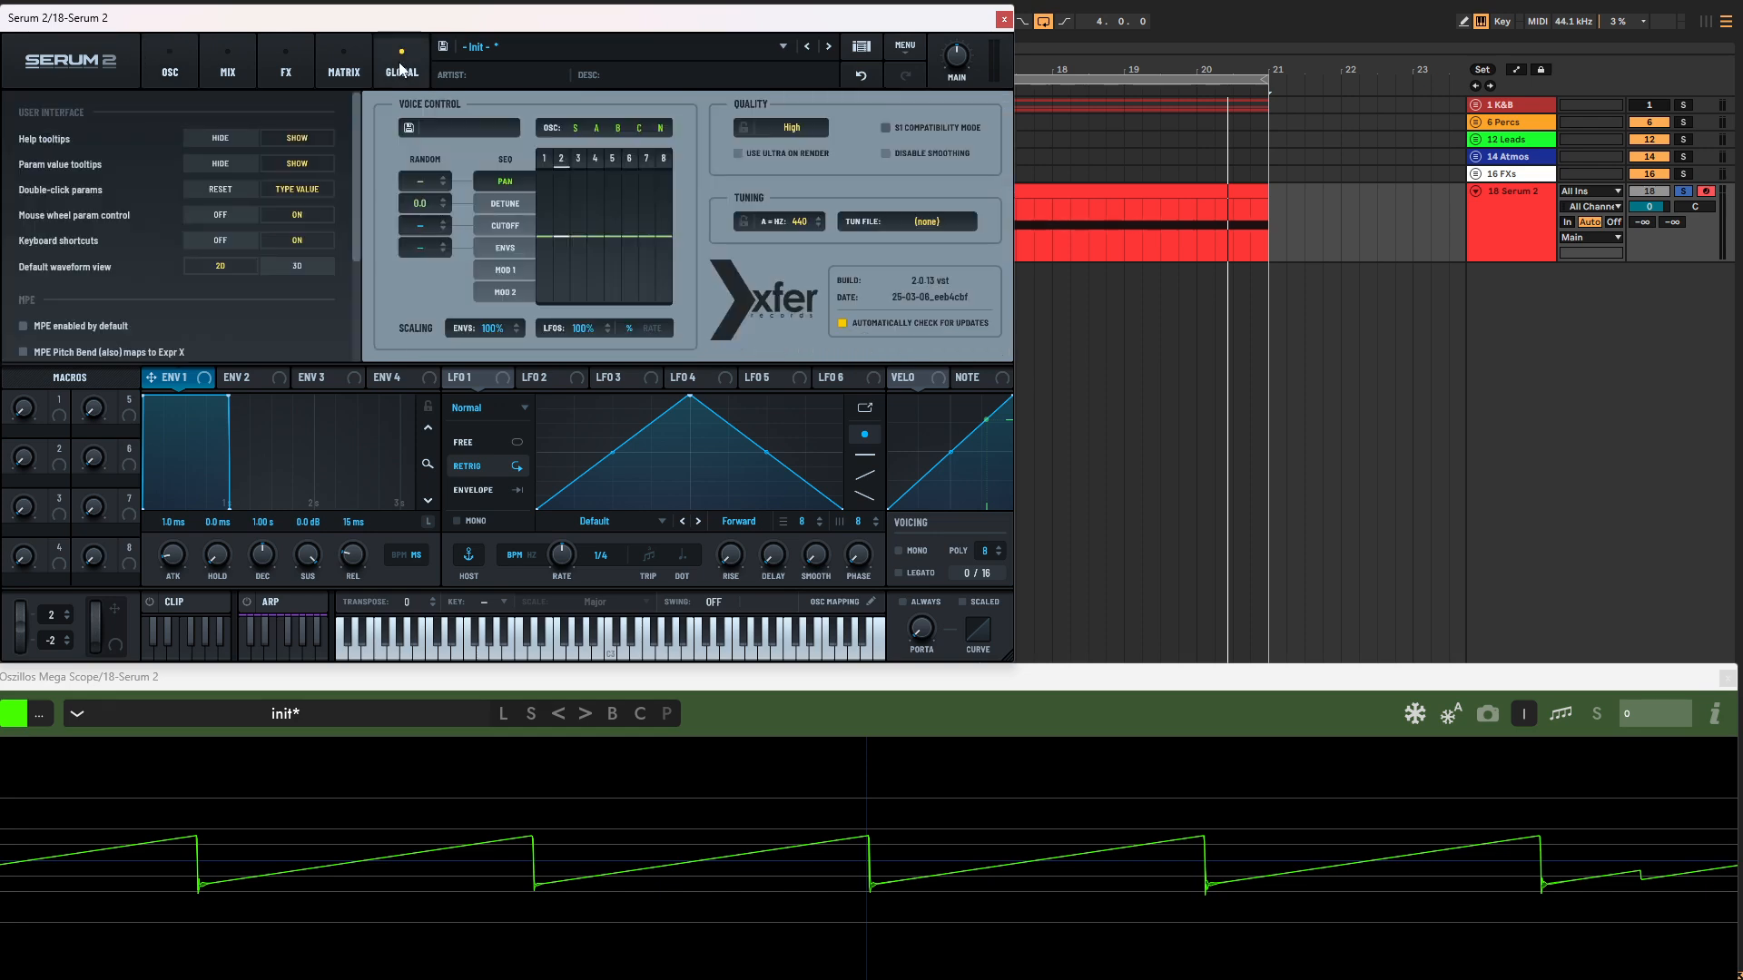
pyautogui.click(798, 132)
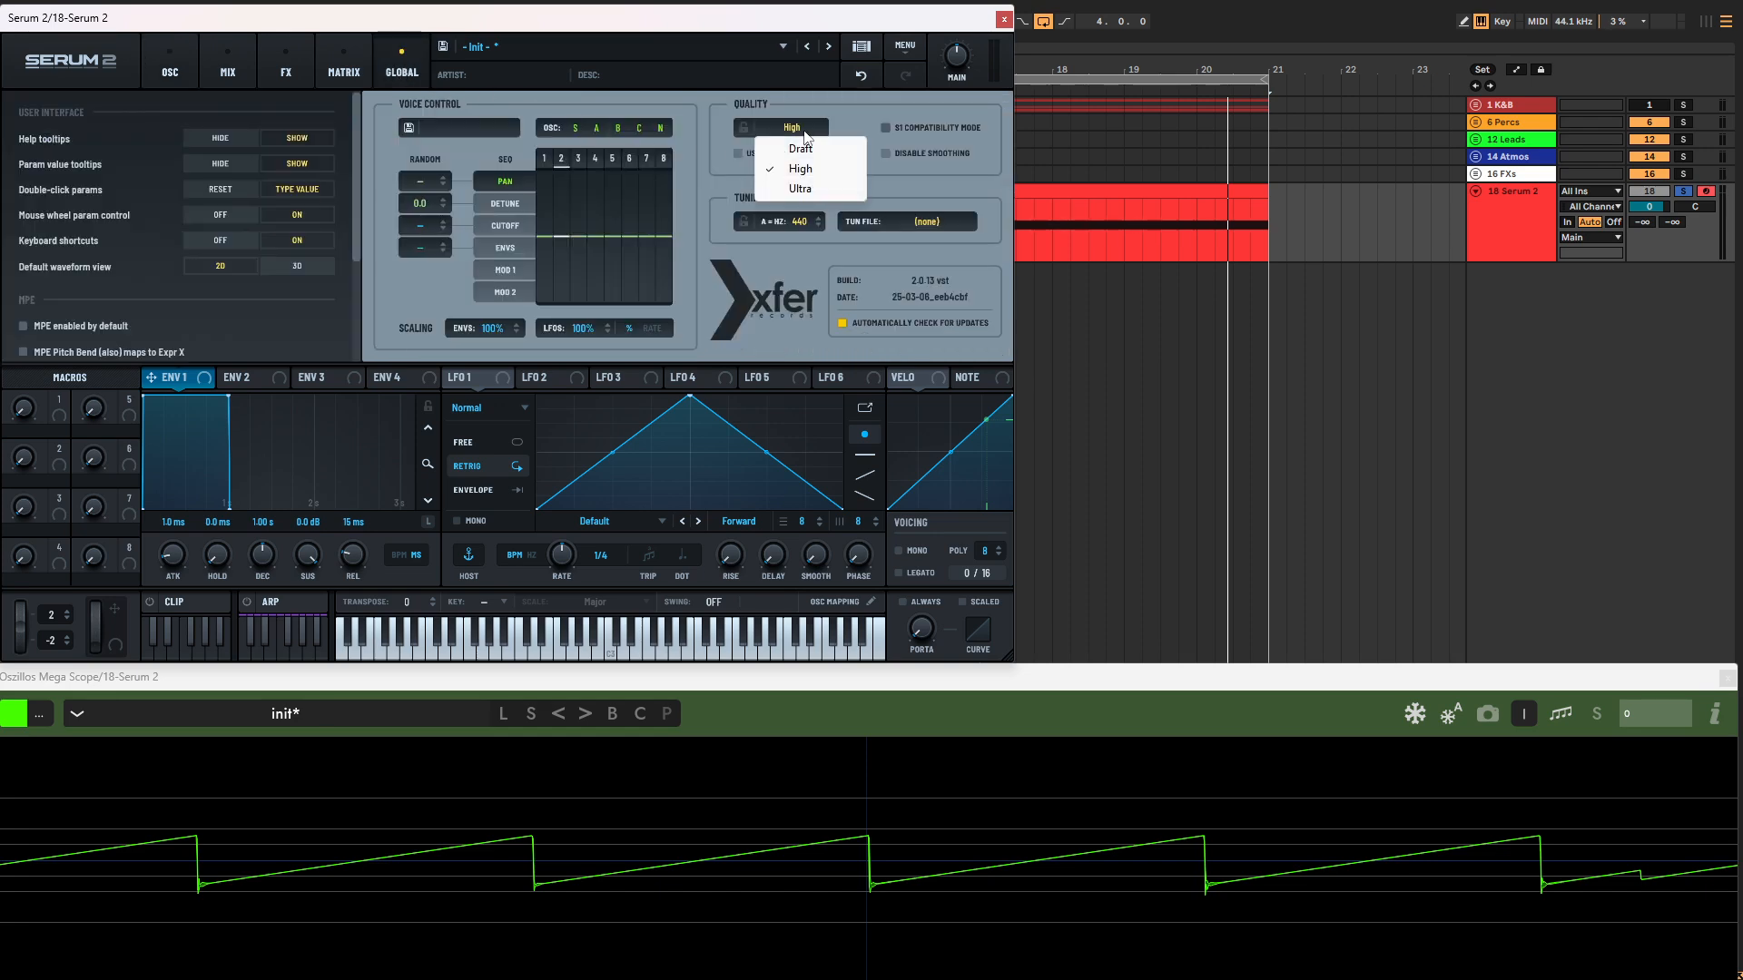
pyautogui.click(798, 189)
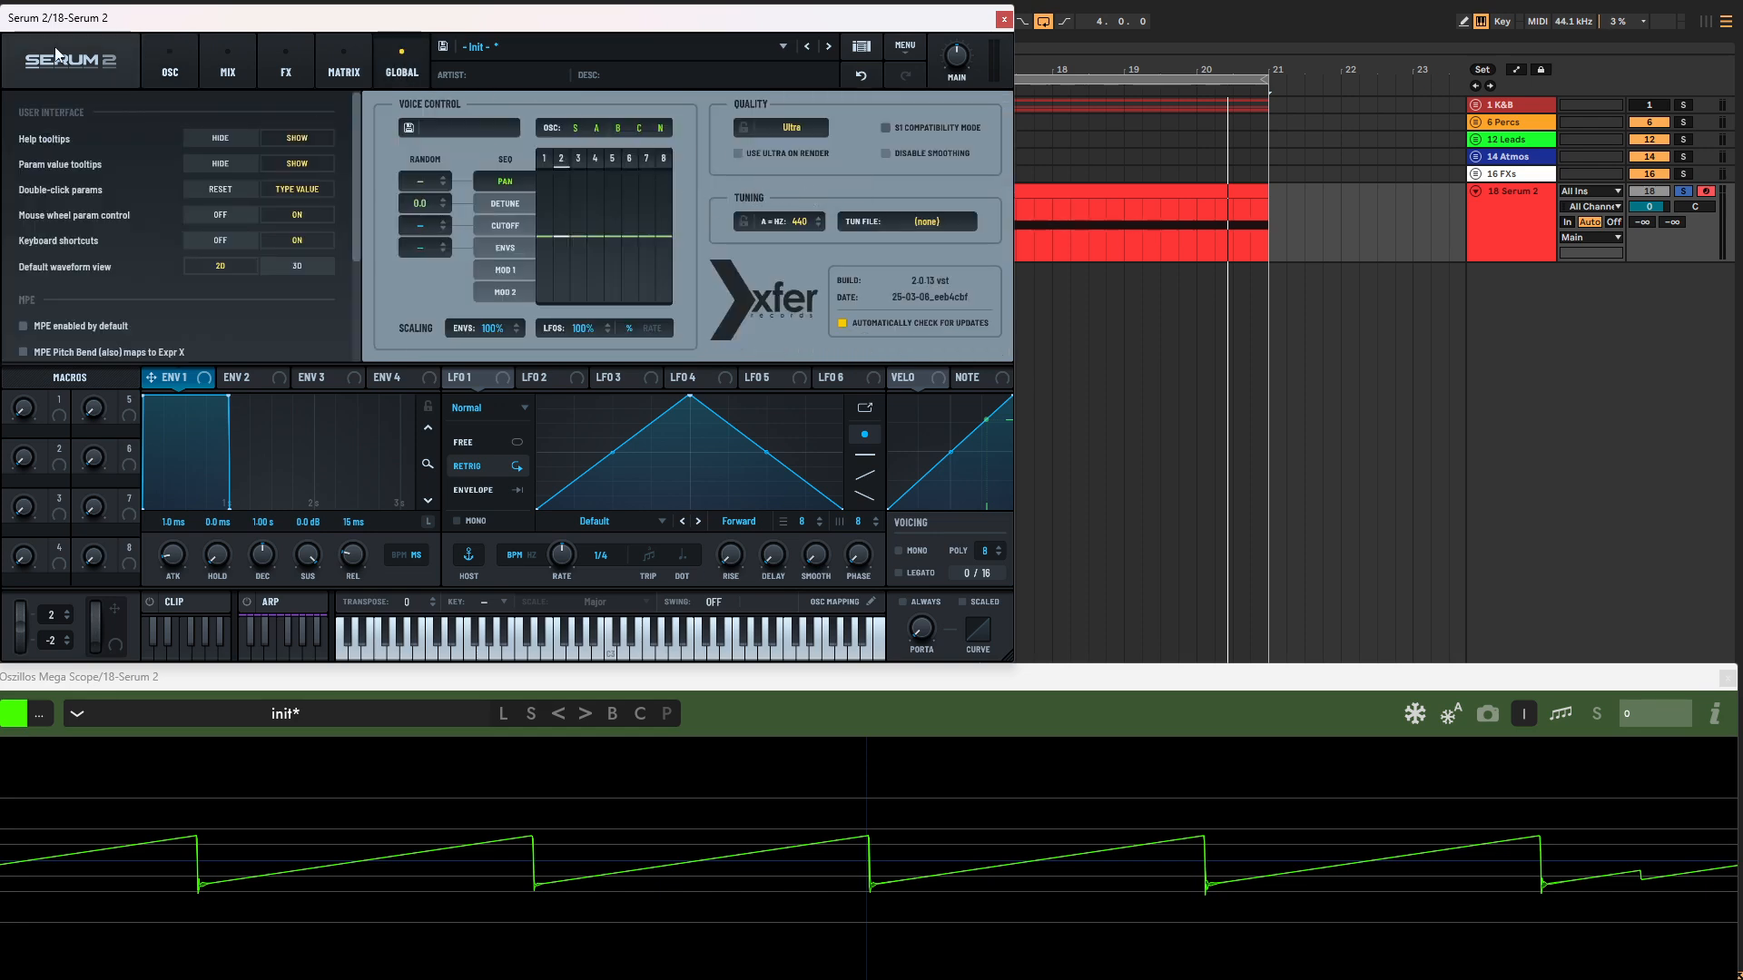
pyautogui.click(150, 58)
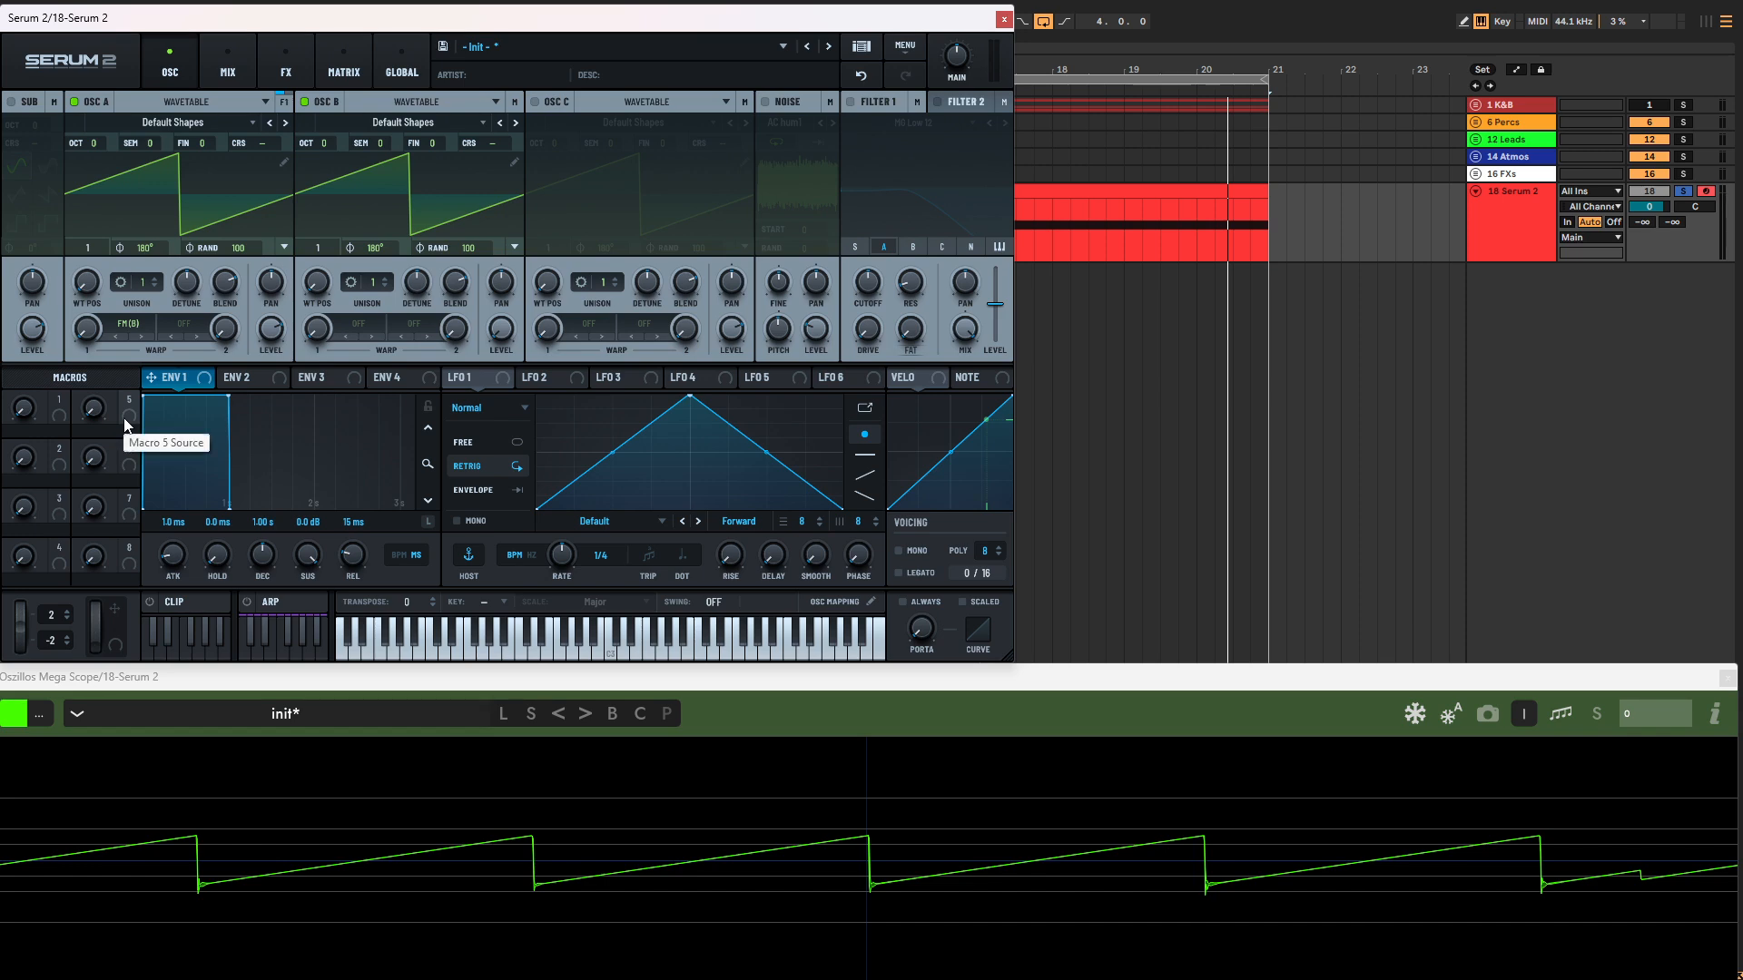
# Step: Raise oscillator A's FM warp amount to 36% during playback and set oscillator A's octave to +4
pyautogui.press('space')
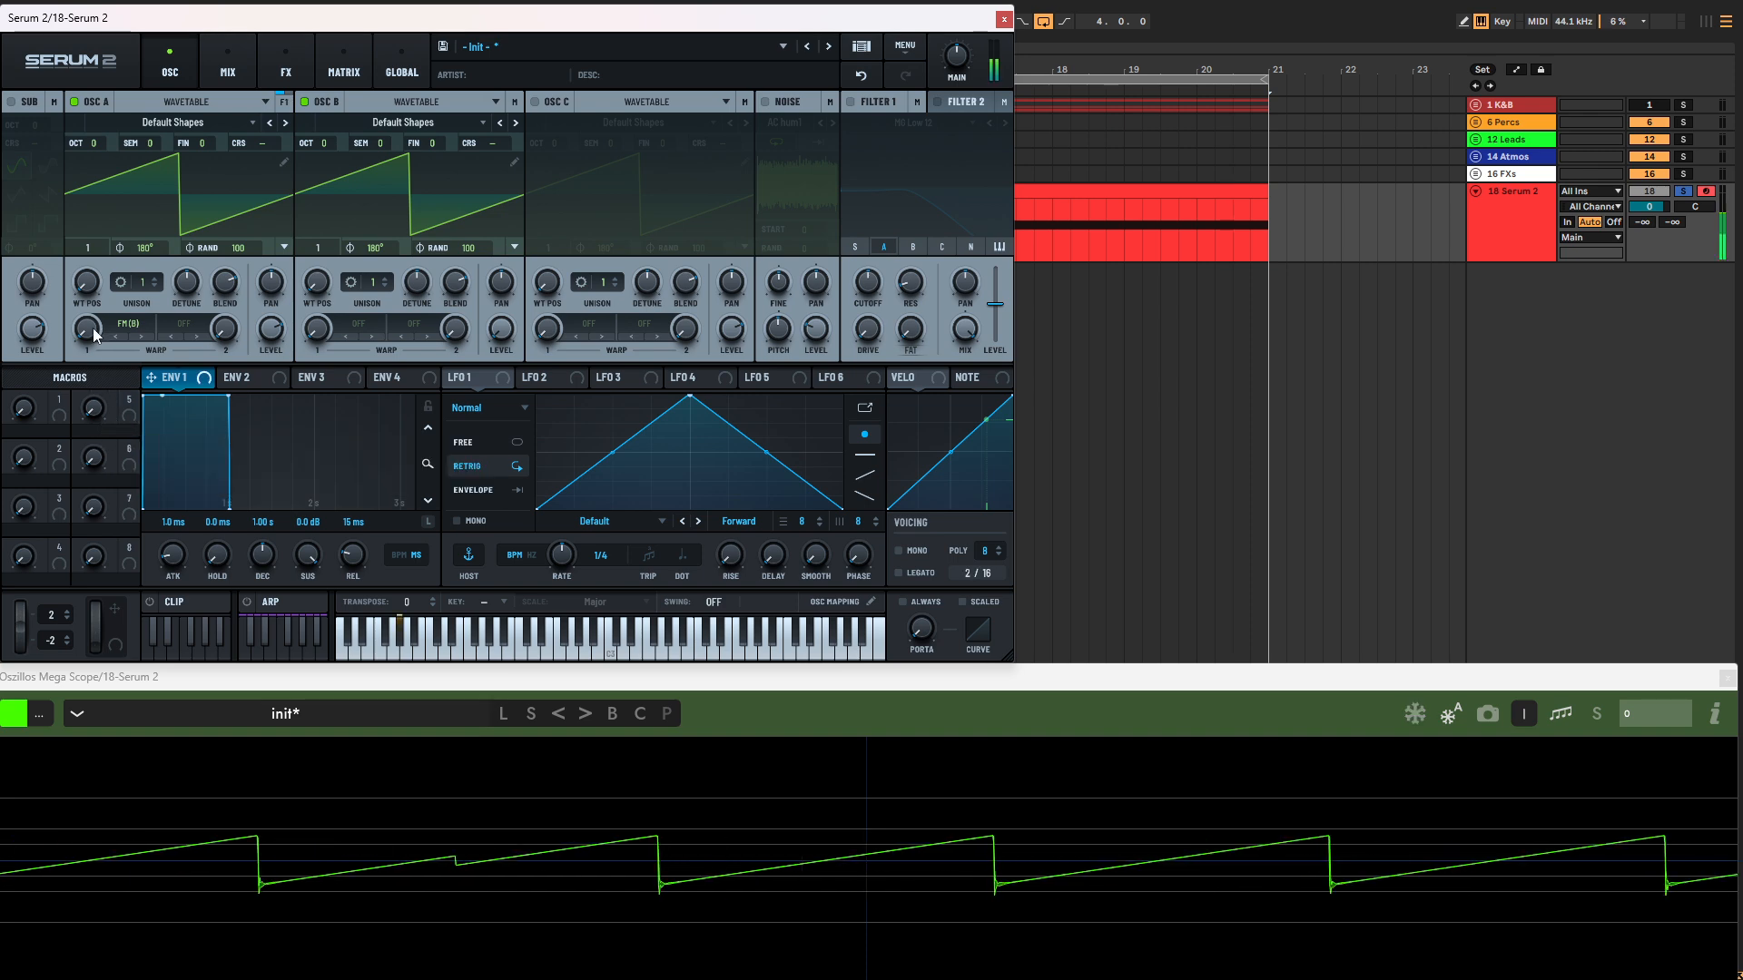
pyautogui.moveTo(95, 334); pyautogui.dragTo(103, 279)
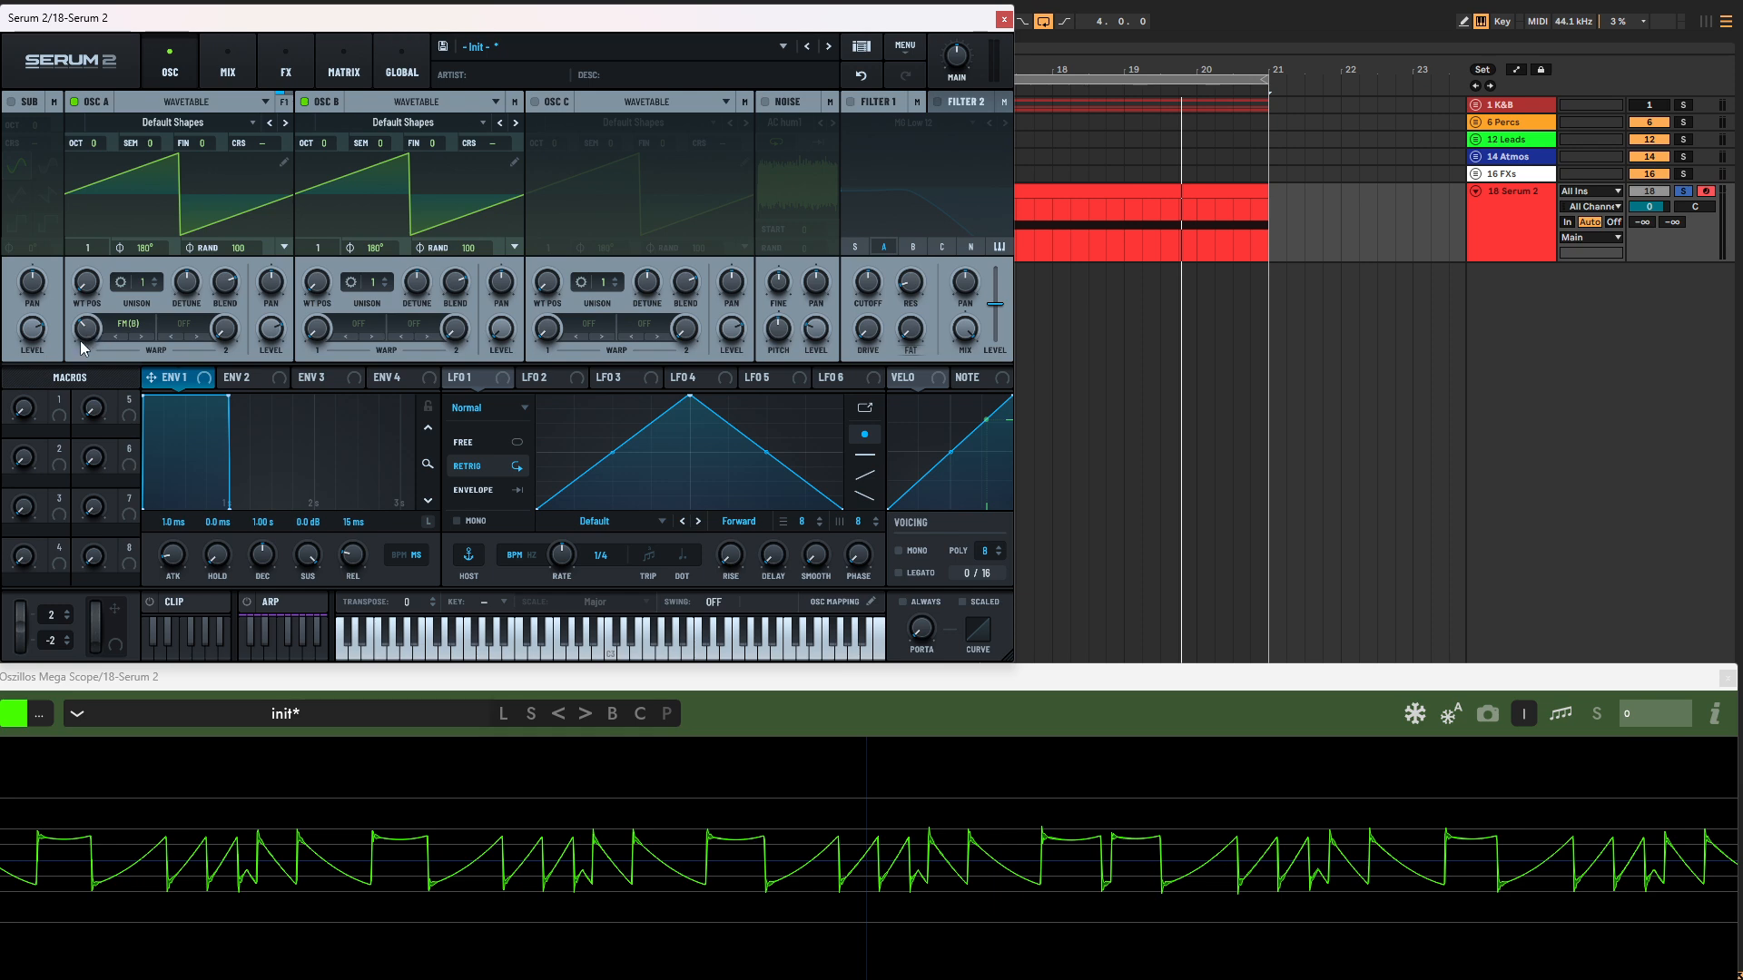
pyautogui.moveTo(80, 340)
pyautogui.mouseDown()
pyautogui.moveTo(89, 291)
pyautogui.moveTo(81, 331)
pyautogui.mouseUp()
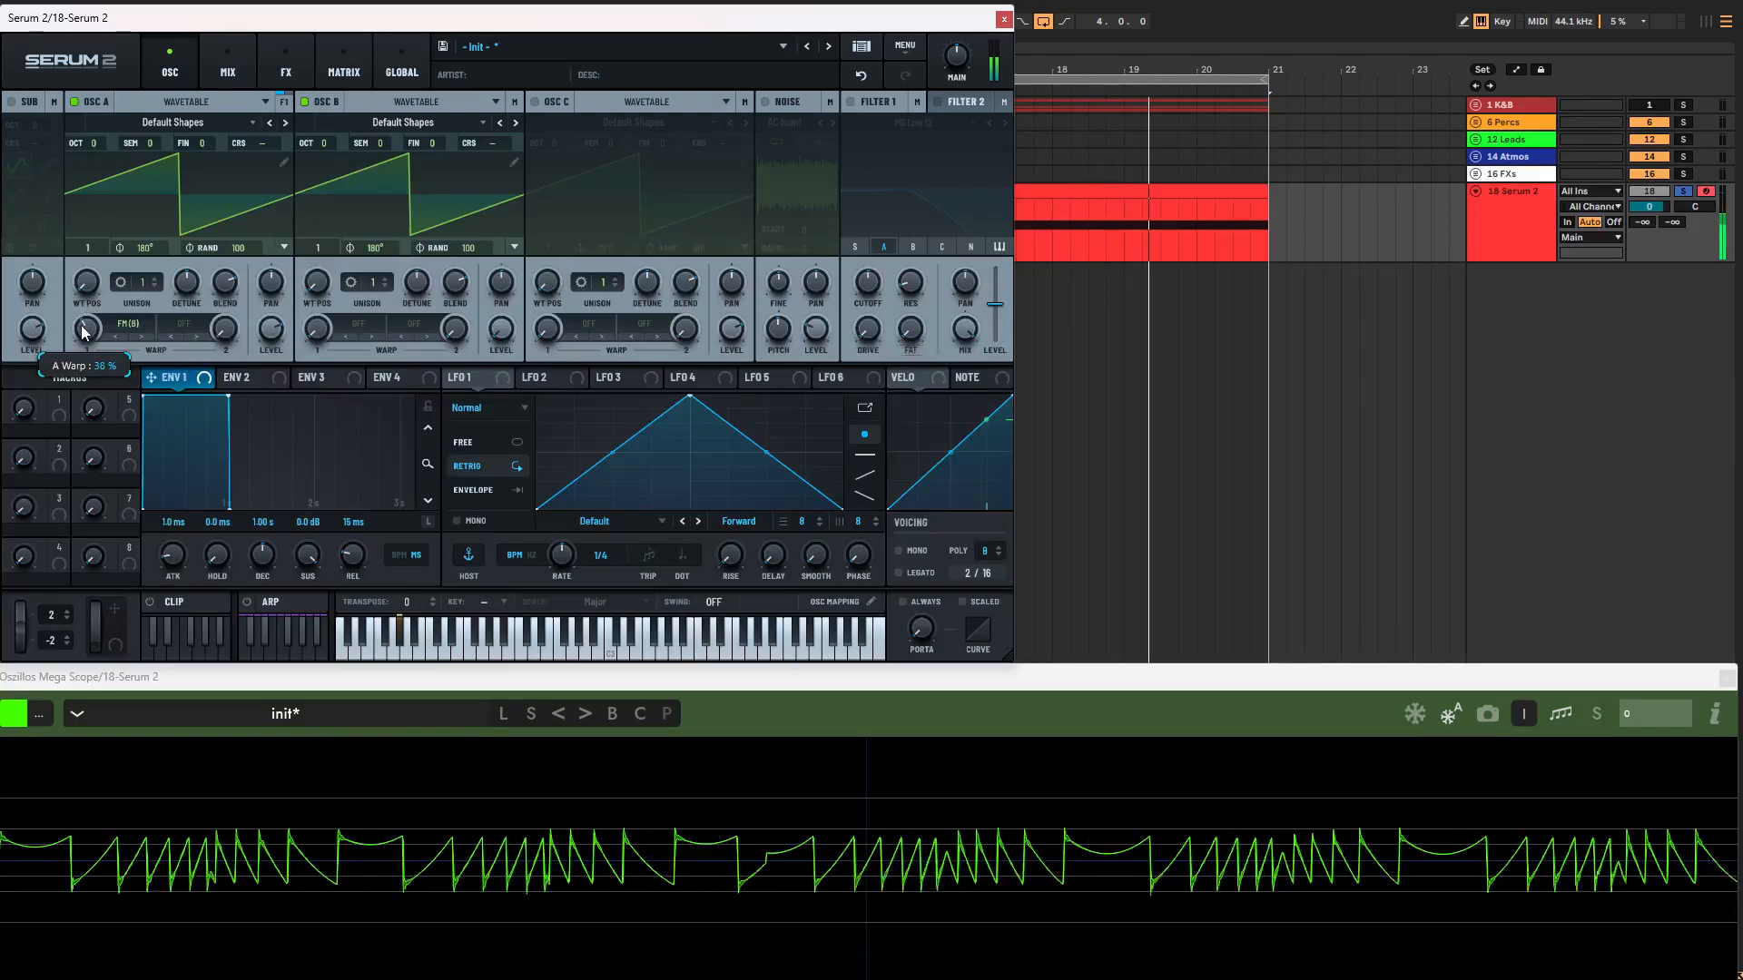
pyautogui.moveTo(91, 143); pyautogui.dragTo(105, 71)
pyautogui.press('space')
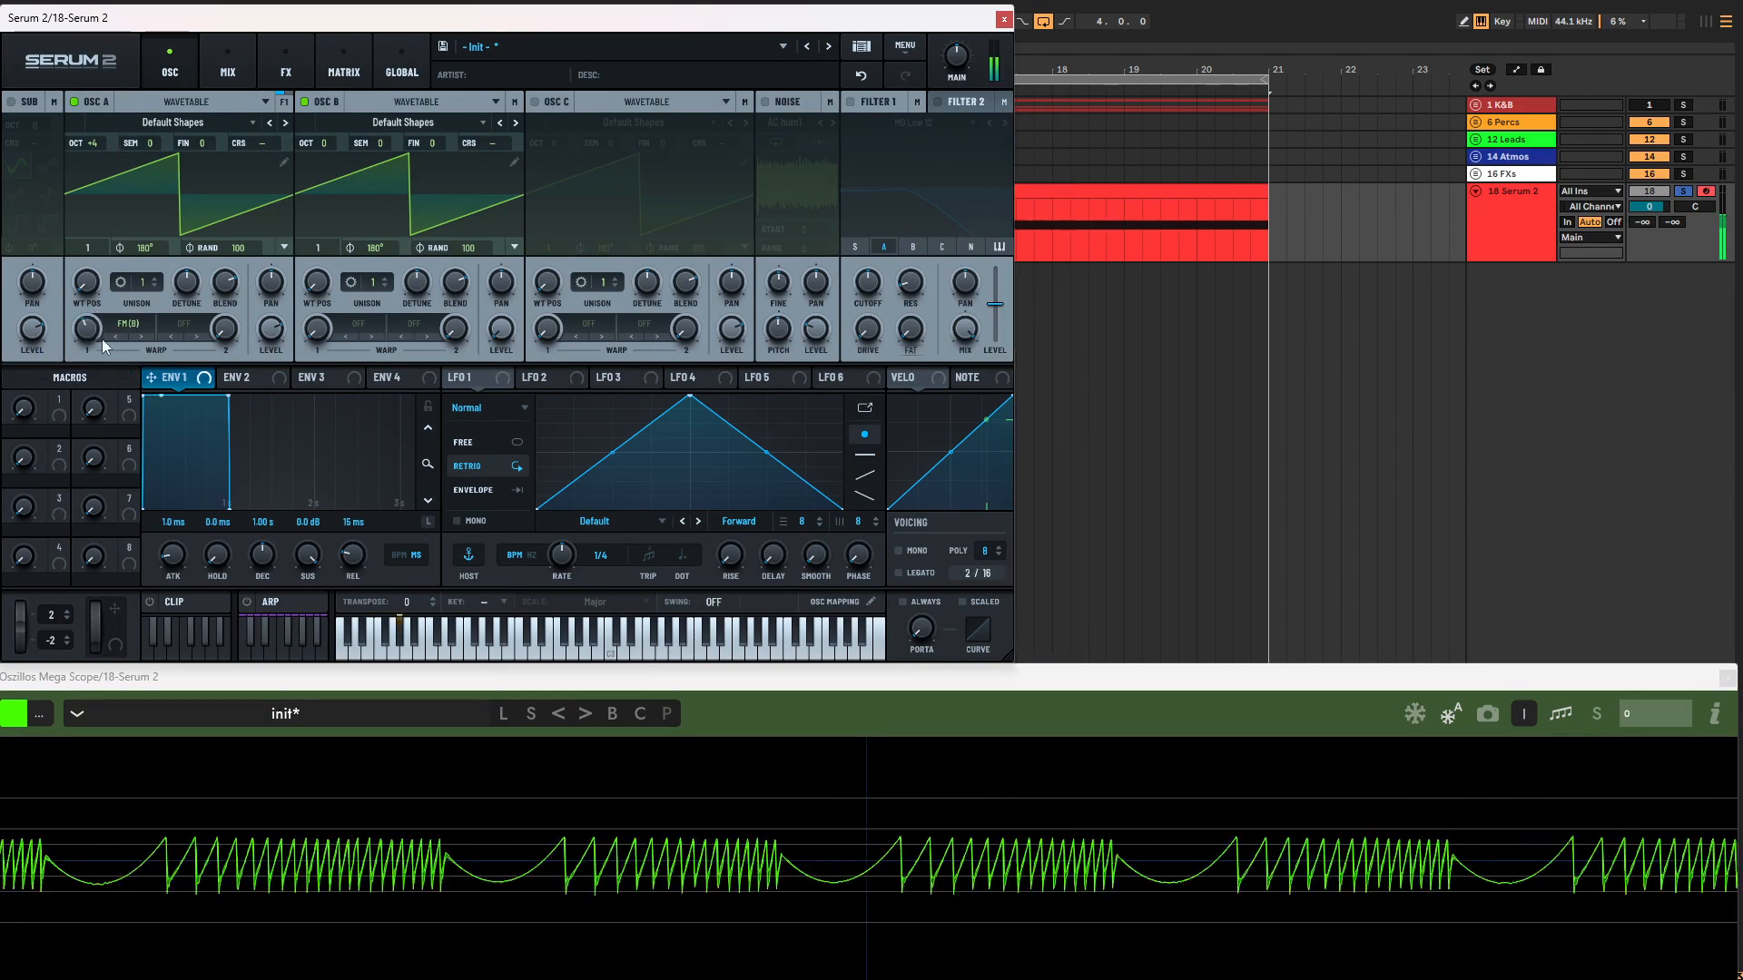
# Step: Set oscillator A's wavetable position to 4 and sweep its FM warp amount during playback
pyautogui.moveTo(88, 329); pyautogui.dragTo(104, 225)
pyautogui.press('space')
pyautogui.press('space')
pyautogui.moveTo(78, 334)
pyautogui.mouseDown()
pyautogui.moveTo(64, 378)
pyautogui.moveTo(88, 336)
pyautogui.mouseUp()
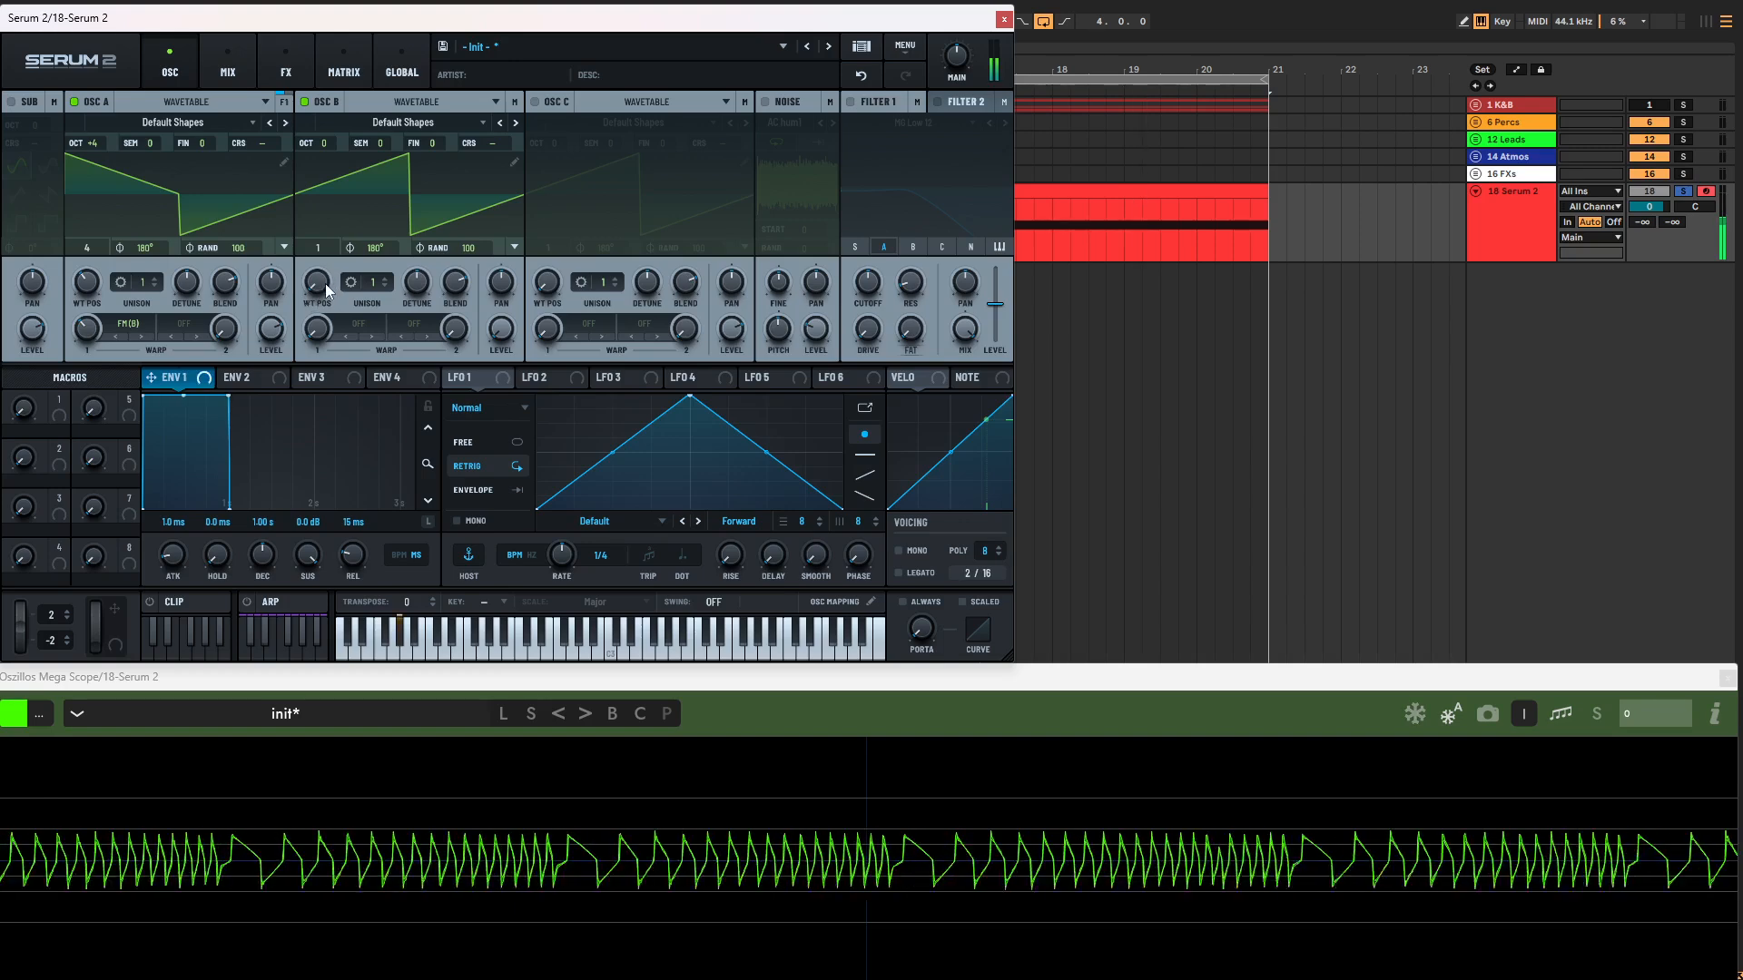
# Step: Try oscillator B at wavetable positions 4 and 3 while varying oscillator A's FM amount and oscillator B's octave
pyautogui.moveTo(325, 284); pyautogui.dragTo(337, 221)
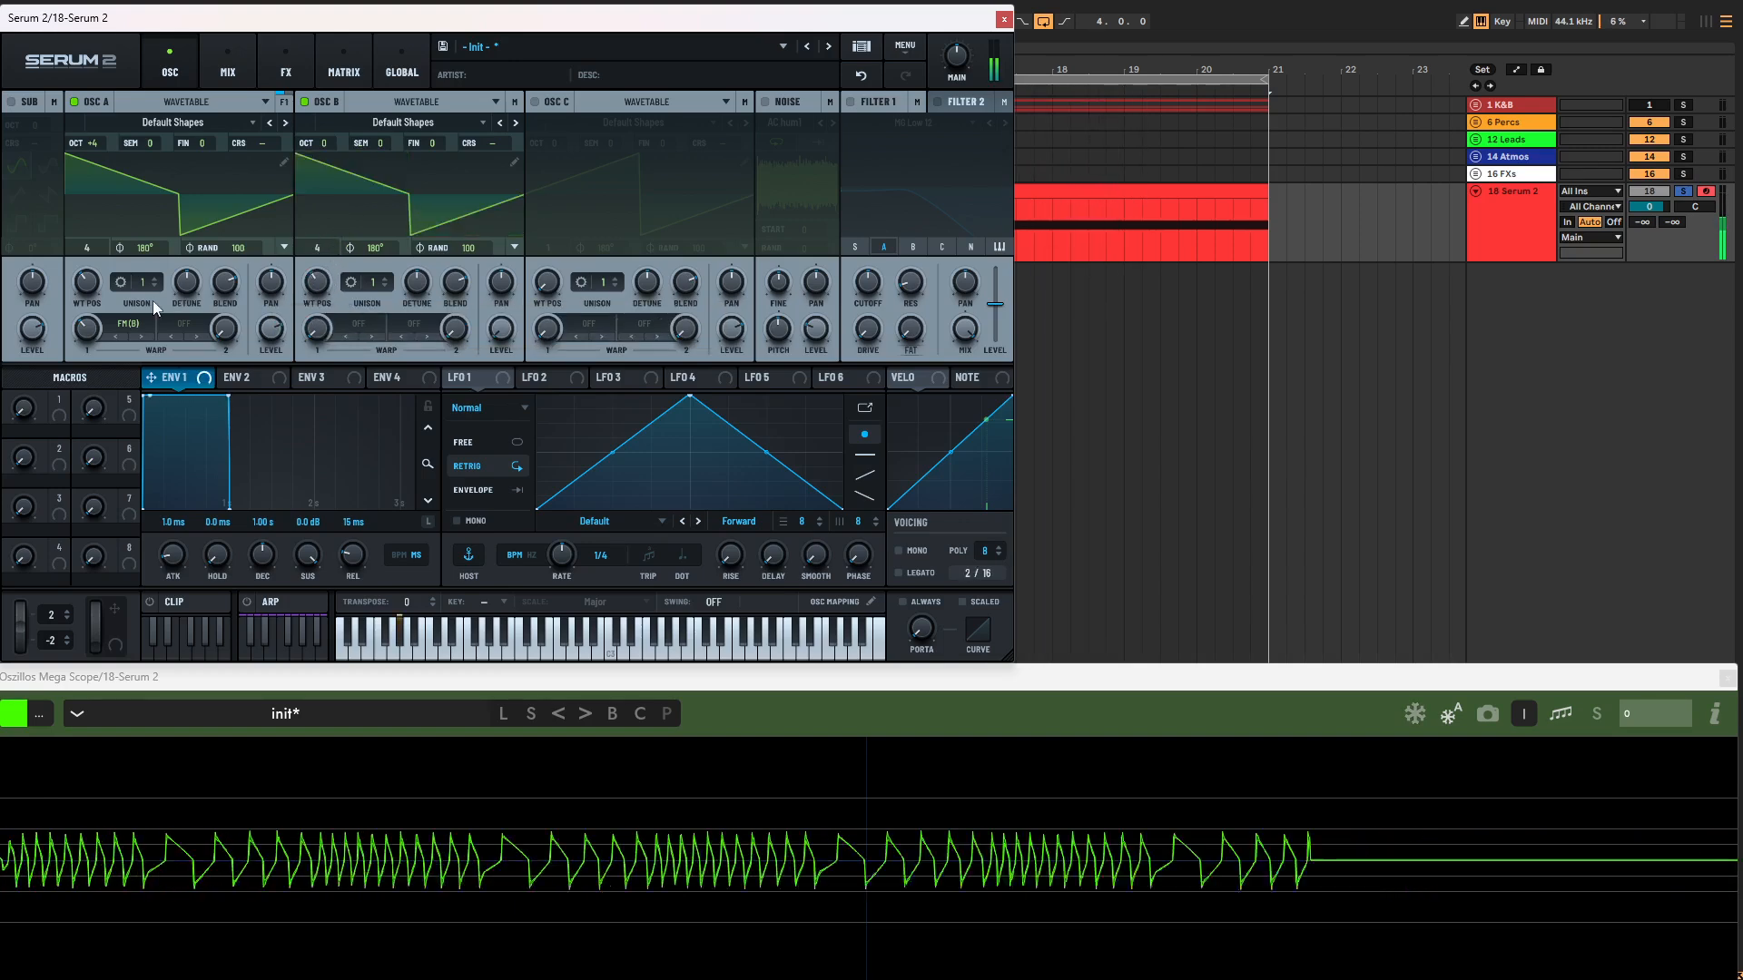
pyautogui.moveTo(89, 327)
pyautogui.mouseDown()
pyautogui.moveTo(100, 295)
pyautogui.moveTo(102, 328)
pyautogui.mouseUp()
pyautogui.moveTo(317, 283)
pyautogui.mouseDown()
pyautogui.moveTo(323, 222)
pyautogui.moveTo(307, 292)
pyautogui.mouseUp()
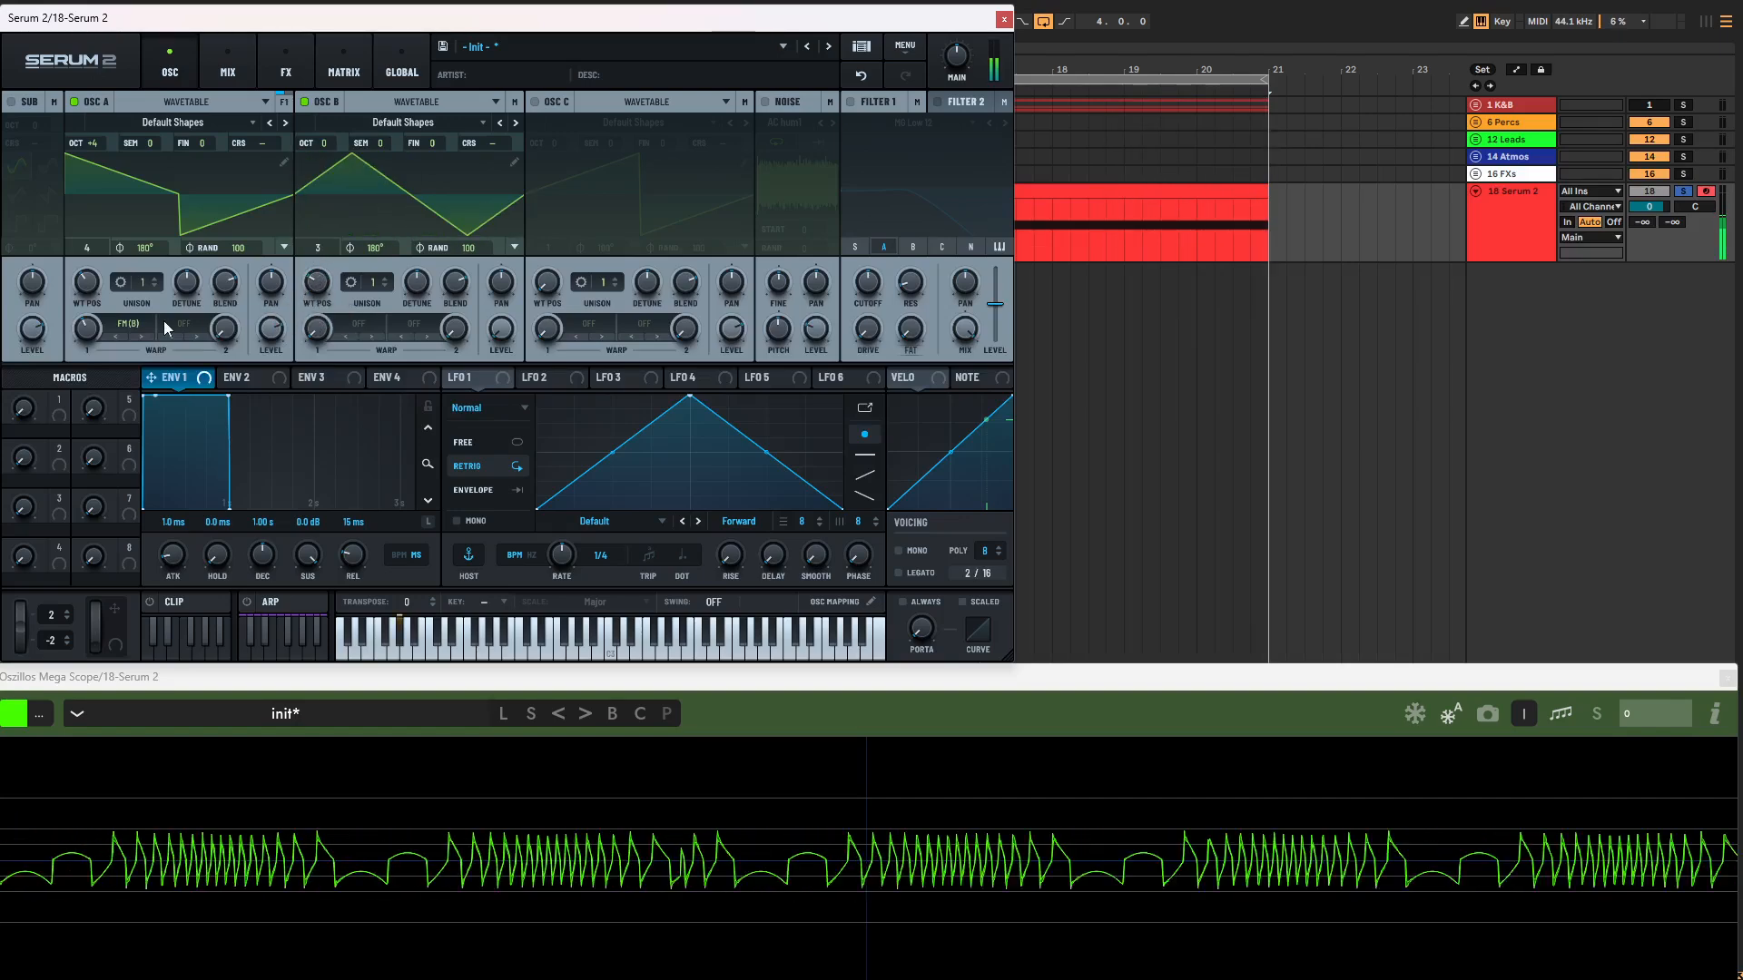
pyautogui.moveTo(87, 329)
pyautogui.mouseDown()
pyautogui.moveTo(58, 398)
pyautogui.moveTo(76, 336)
pyautogui.mouseUp()
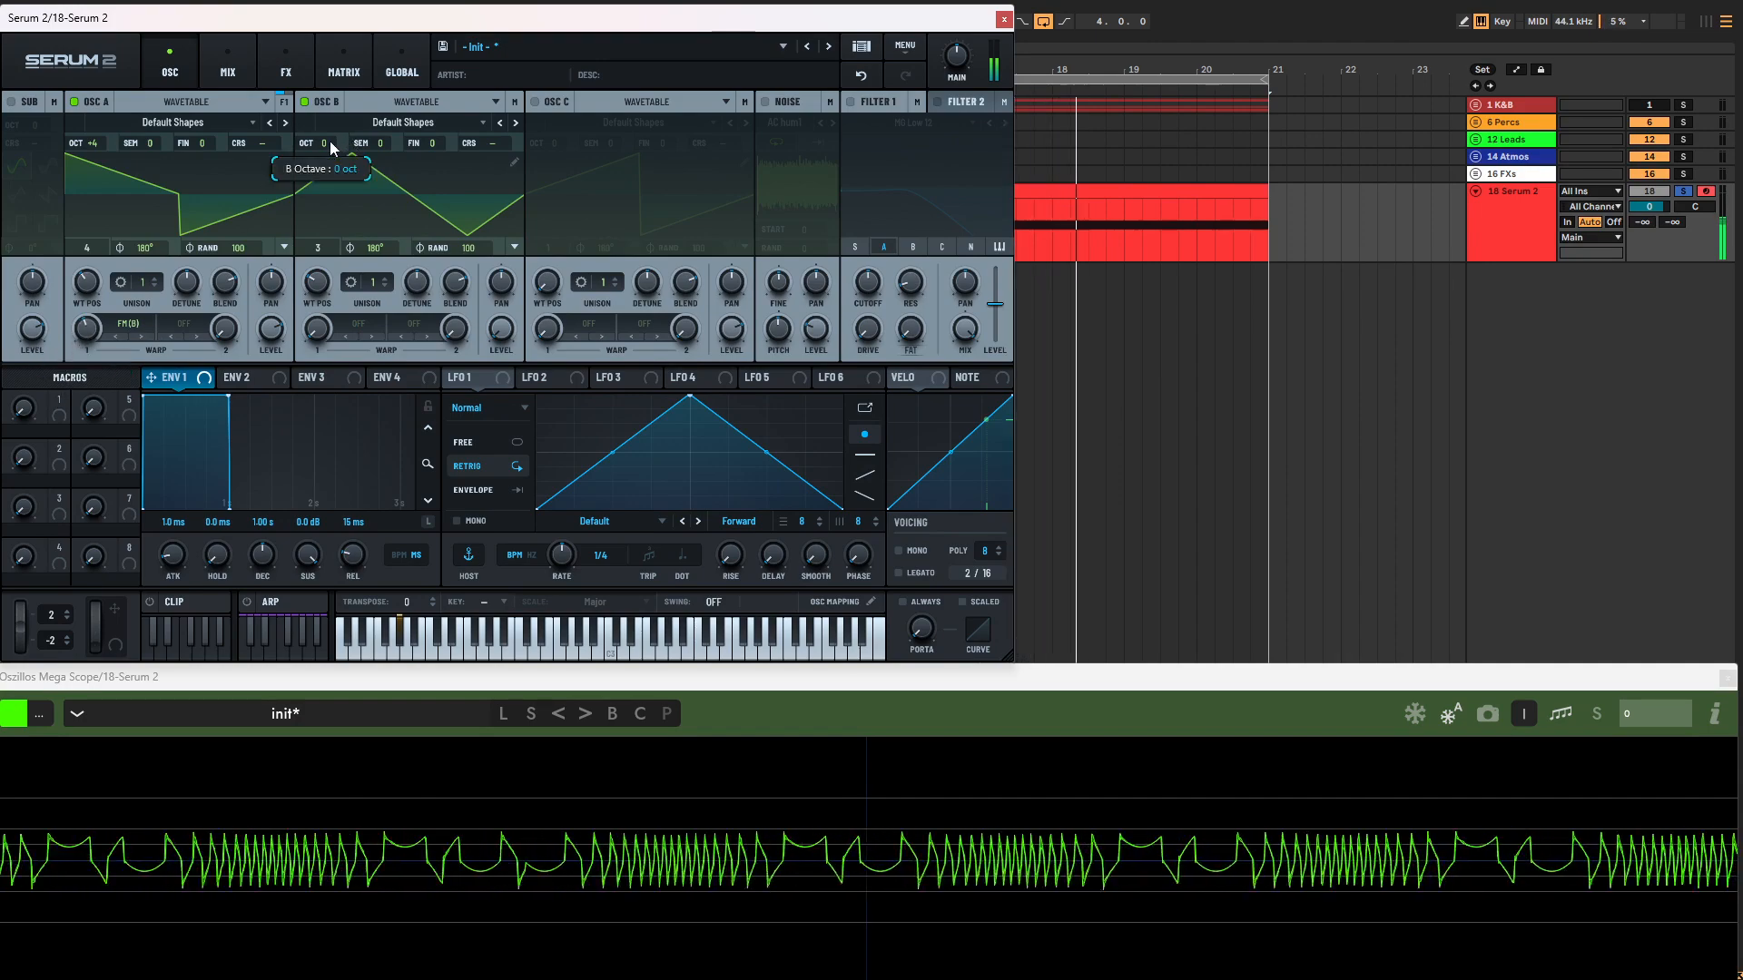
pyautogui.moveTo(330, 140)
pyautogui.mouseDown()
pyautogui.moveTo(329, 209)
pyautogui.moveTo(339, 79)
pyautogui.moveTo(336, 139)
pyautogui.mouseUp()
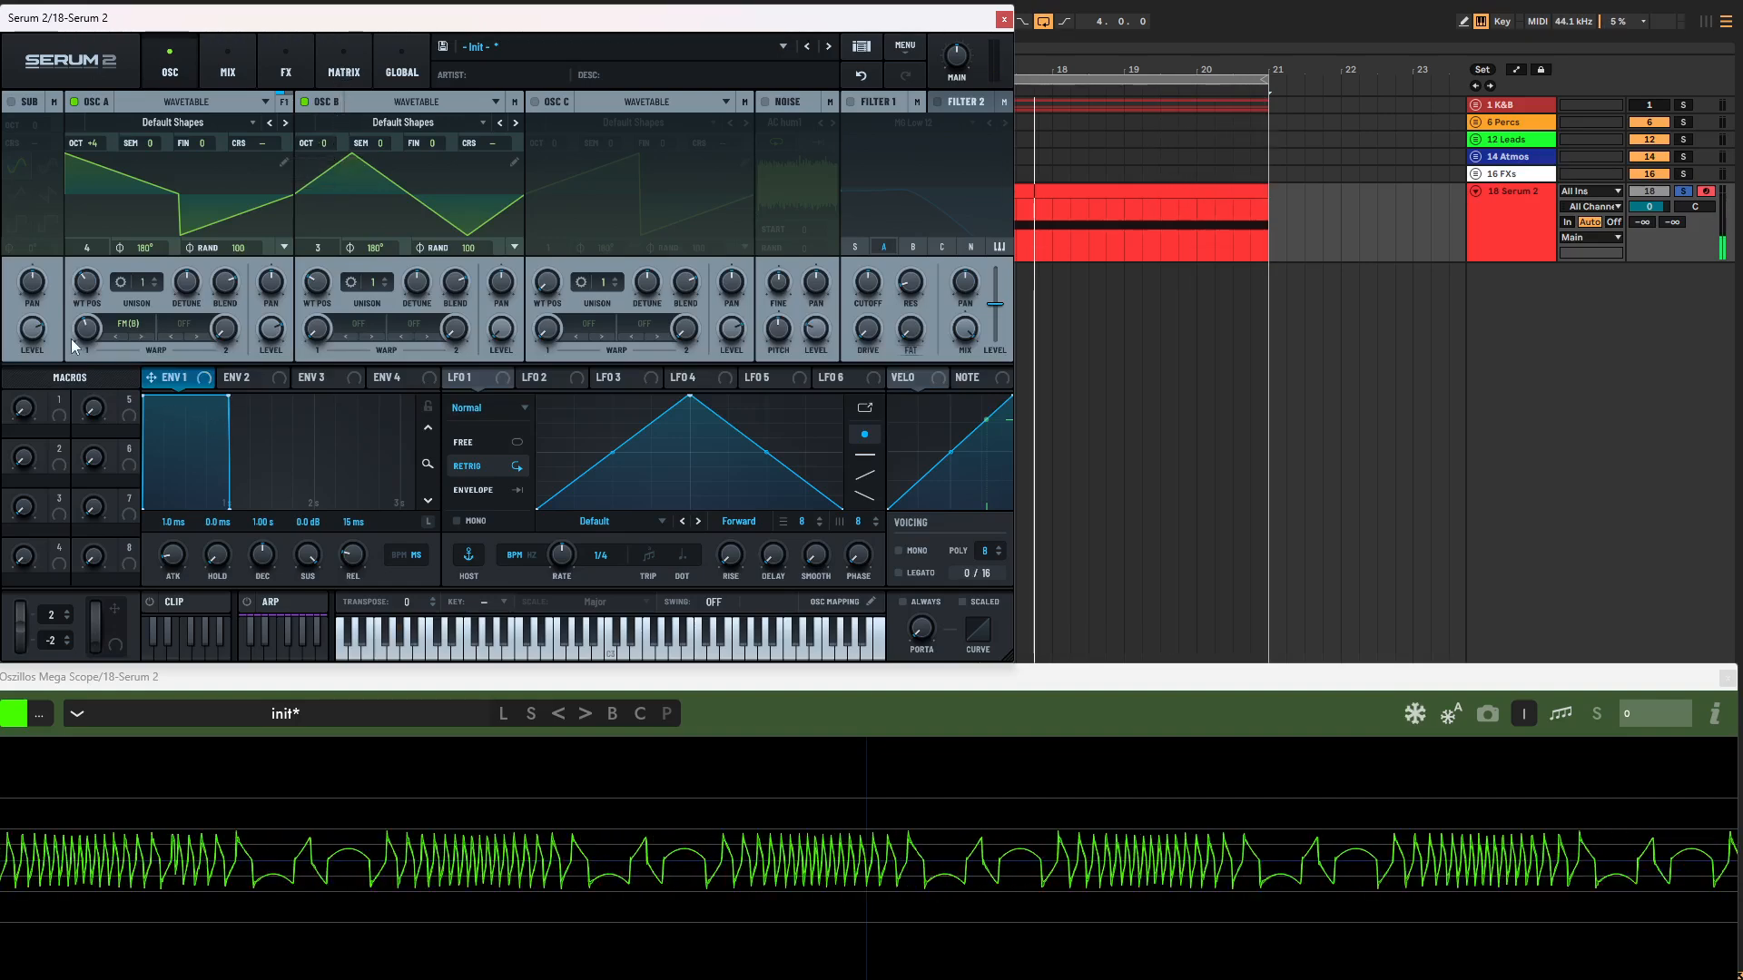
# Step: Switch oscillator A's FM (B) warp to Linear mode and sweep the warp amount during playback
pyautogui.click(131, 325)
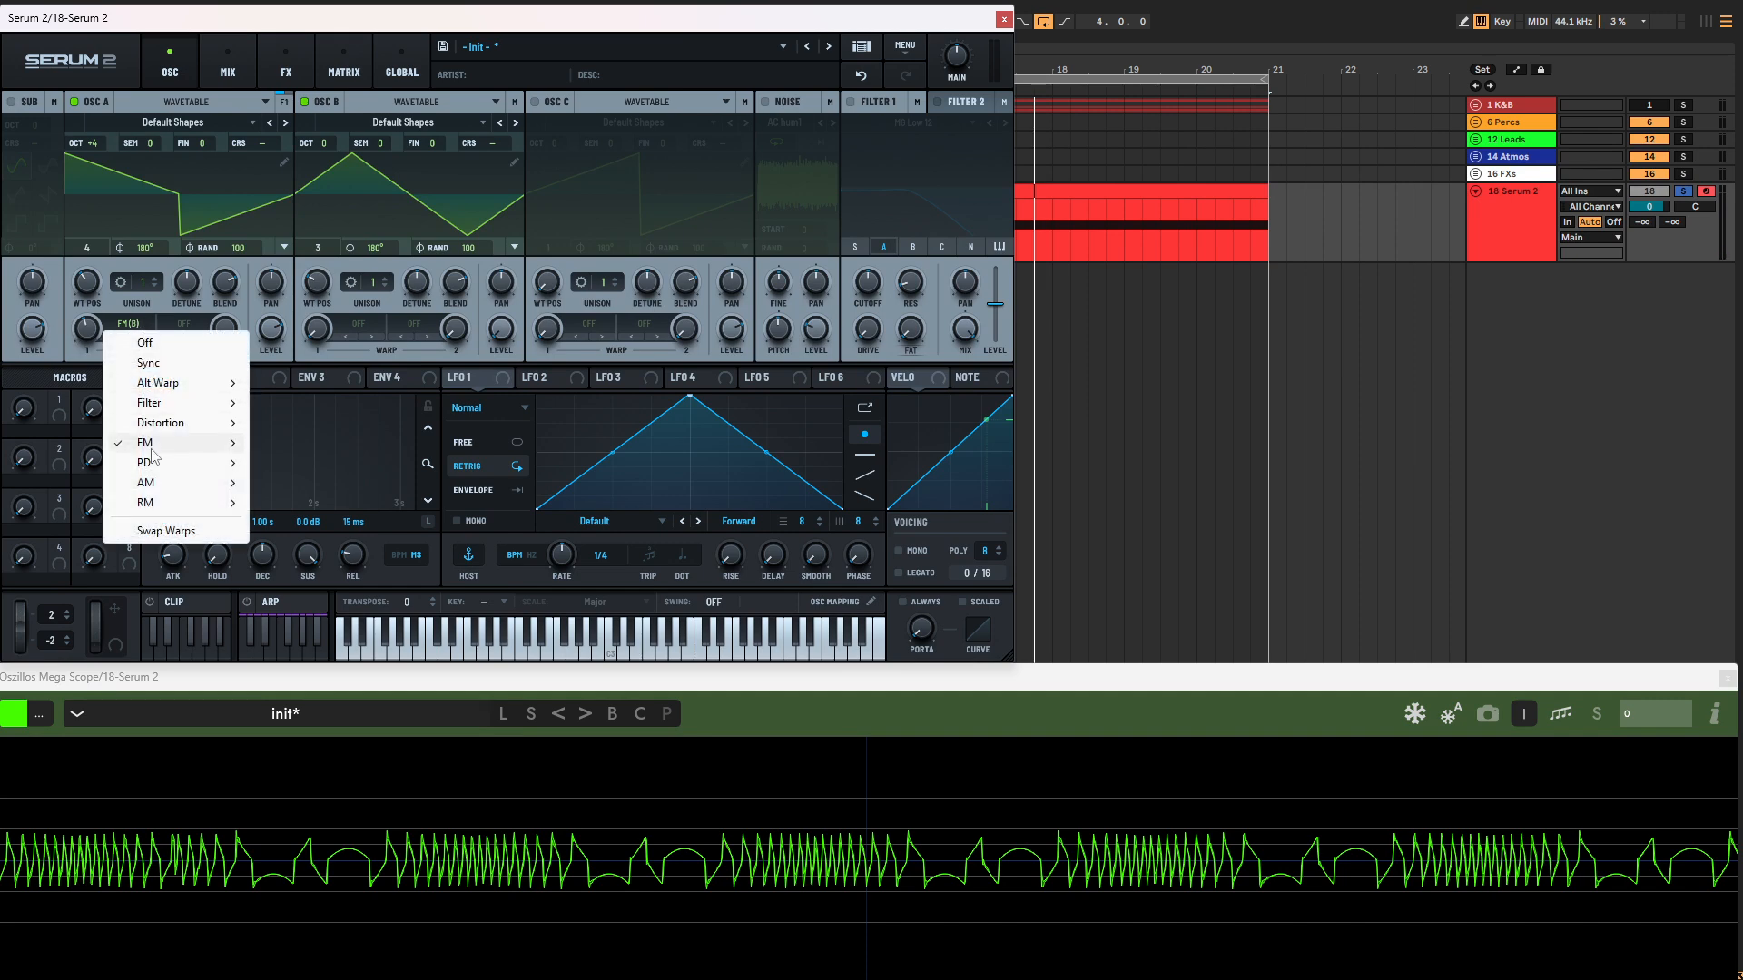
pyautogui.moveTo(159, 450)
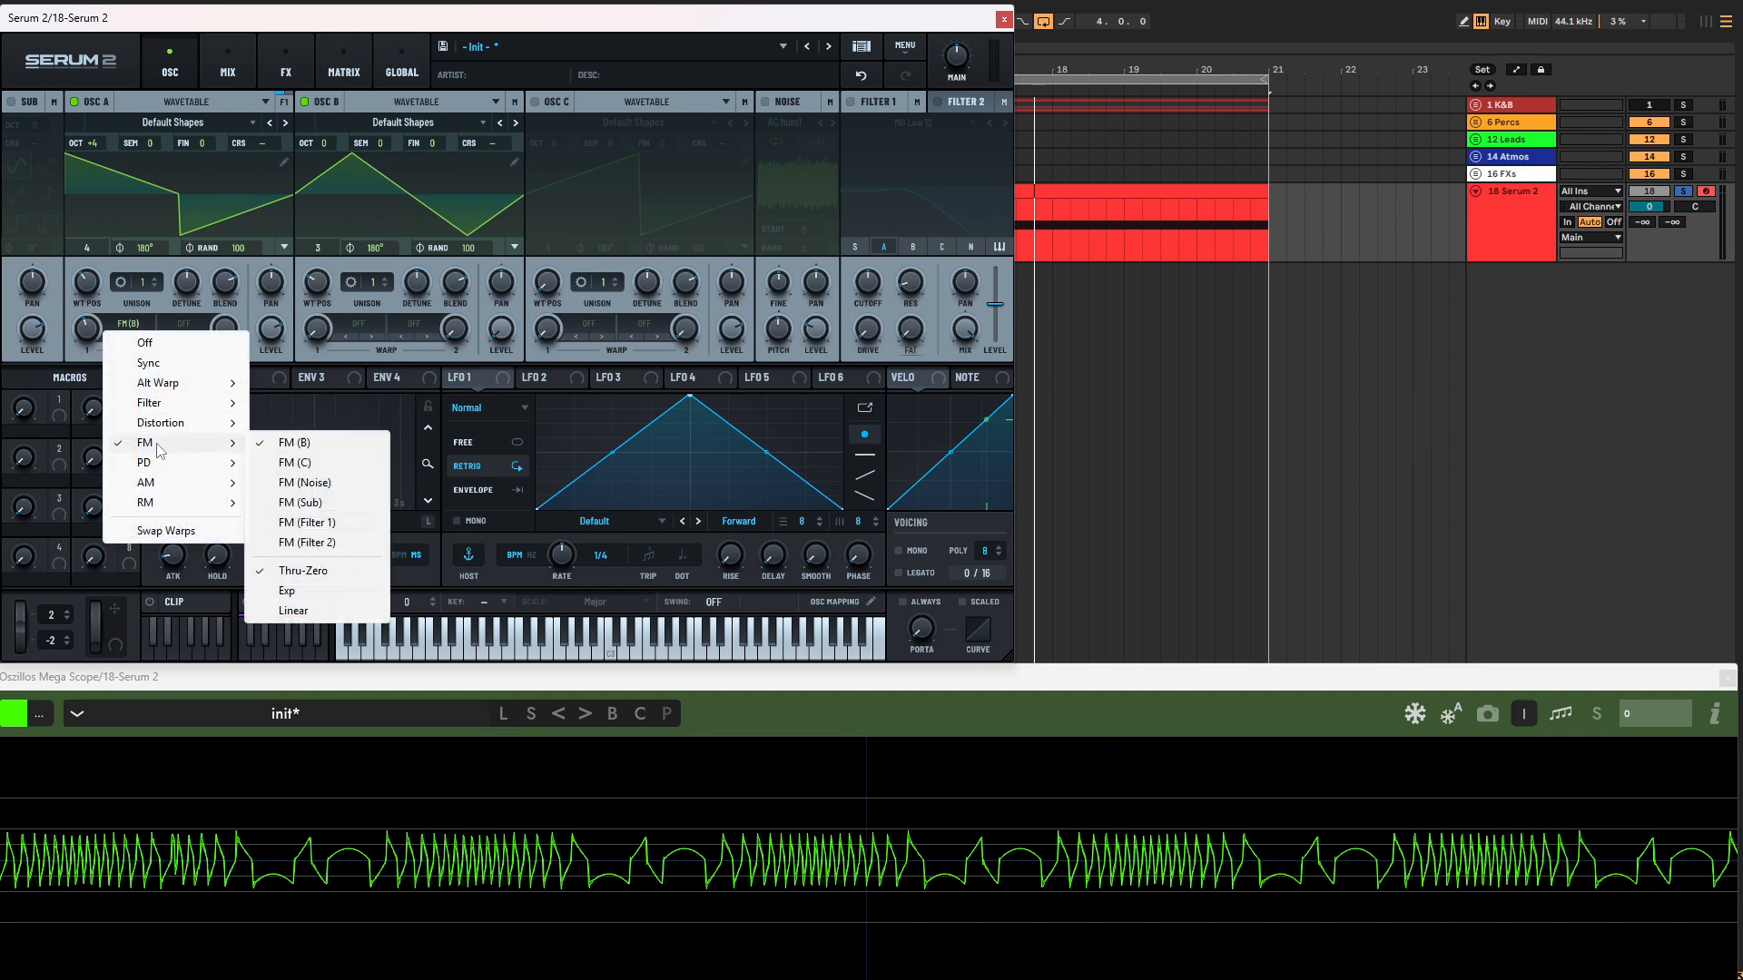
pyautogui.click(293, 610)
pyautogui.moveTo(86, 365); pyautogui.dragTo(113, 306)
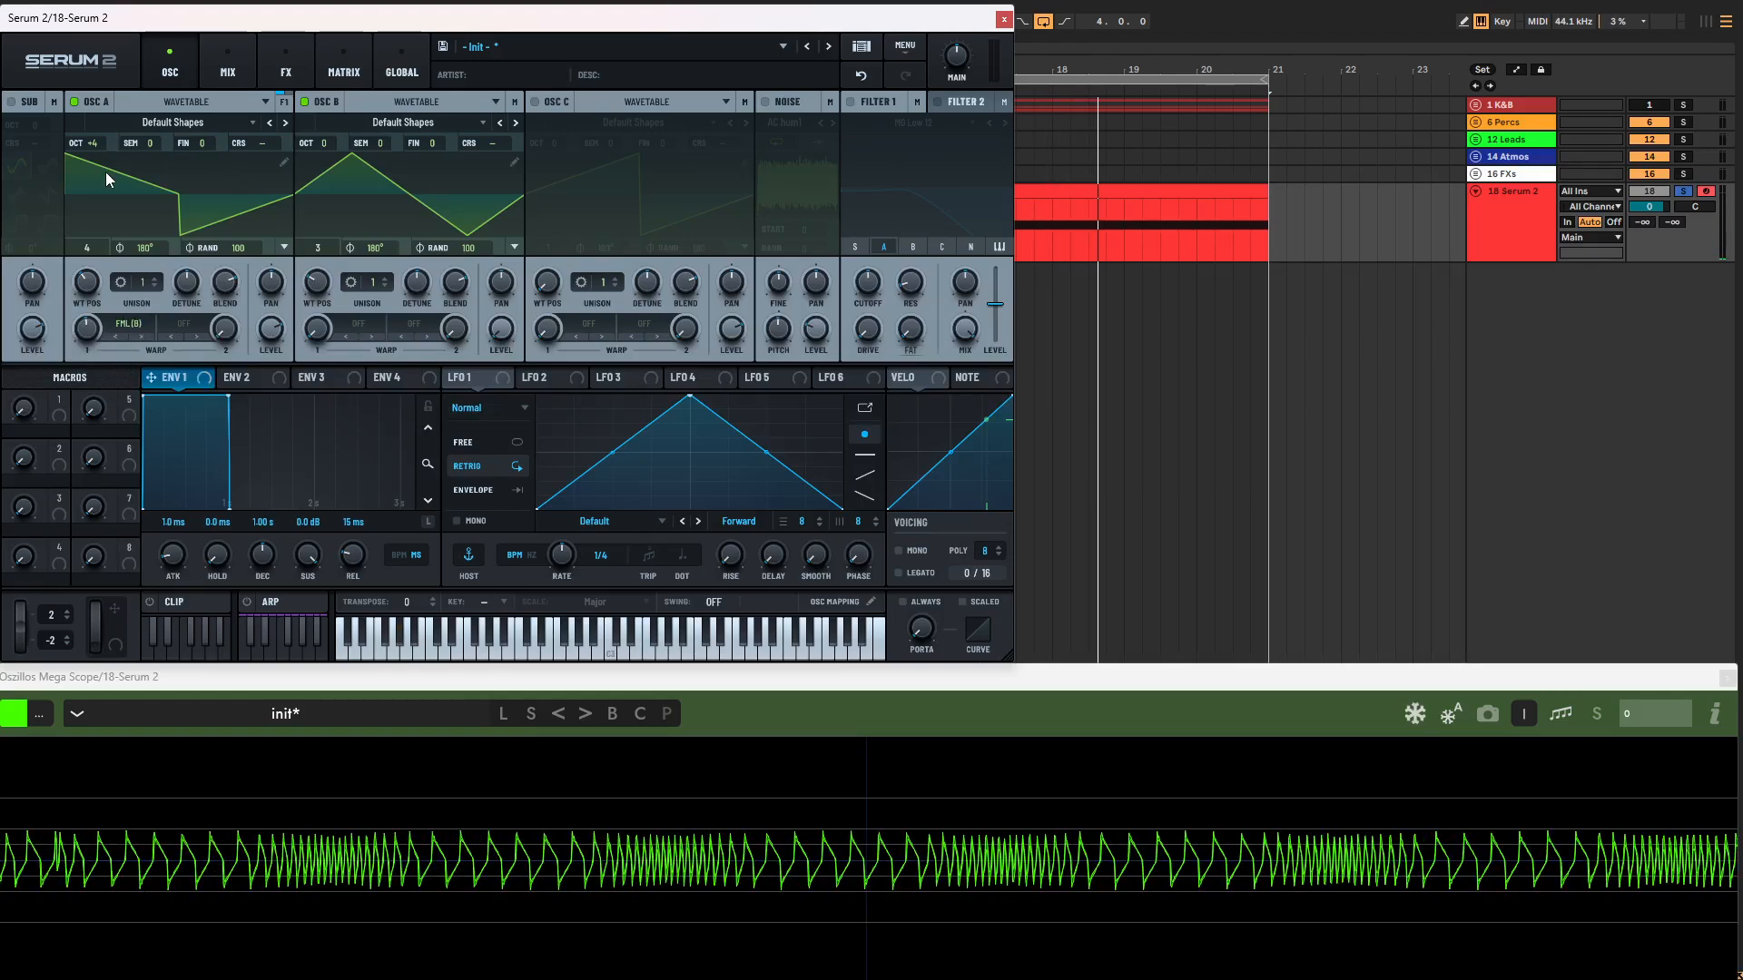
# Step: Switch oscillator A's FM (B) warp back to Thru-Zero mode
pyautogui.click(135, 322)
pyautogui.moveTo(170, 445)
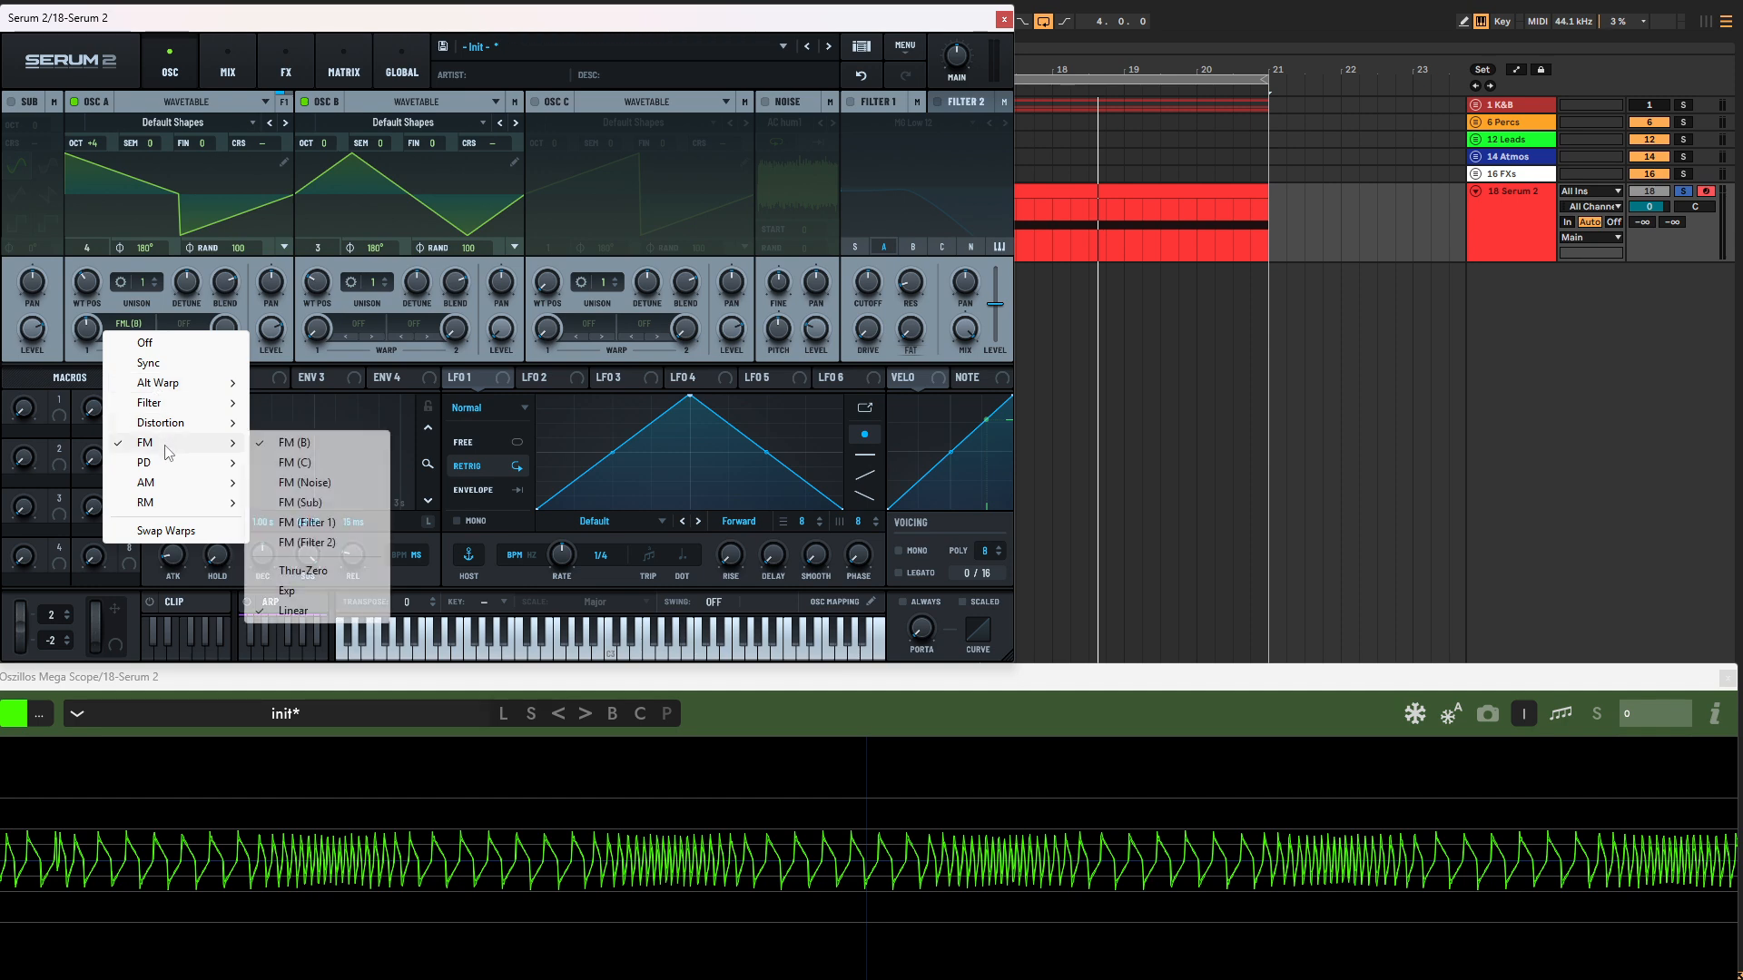
pyautogui.click(303, 570)
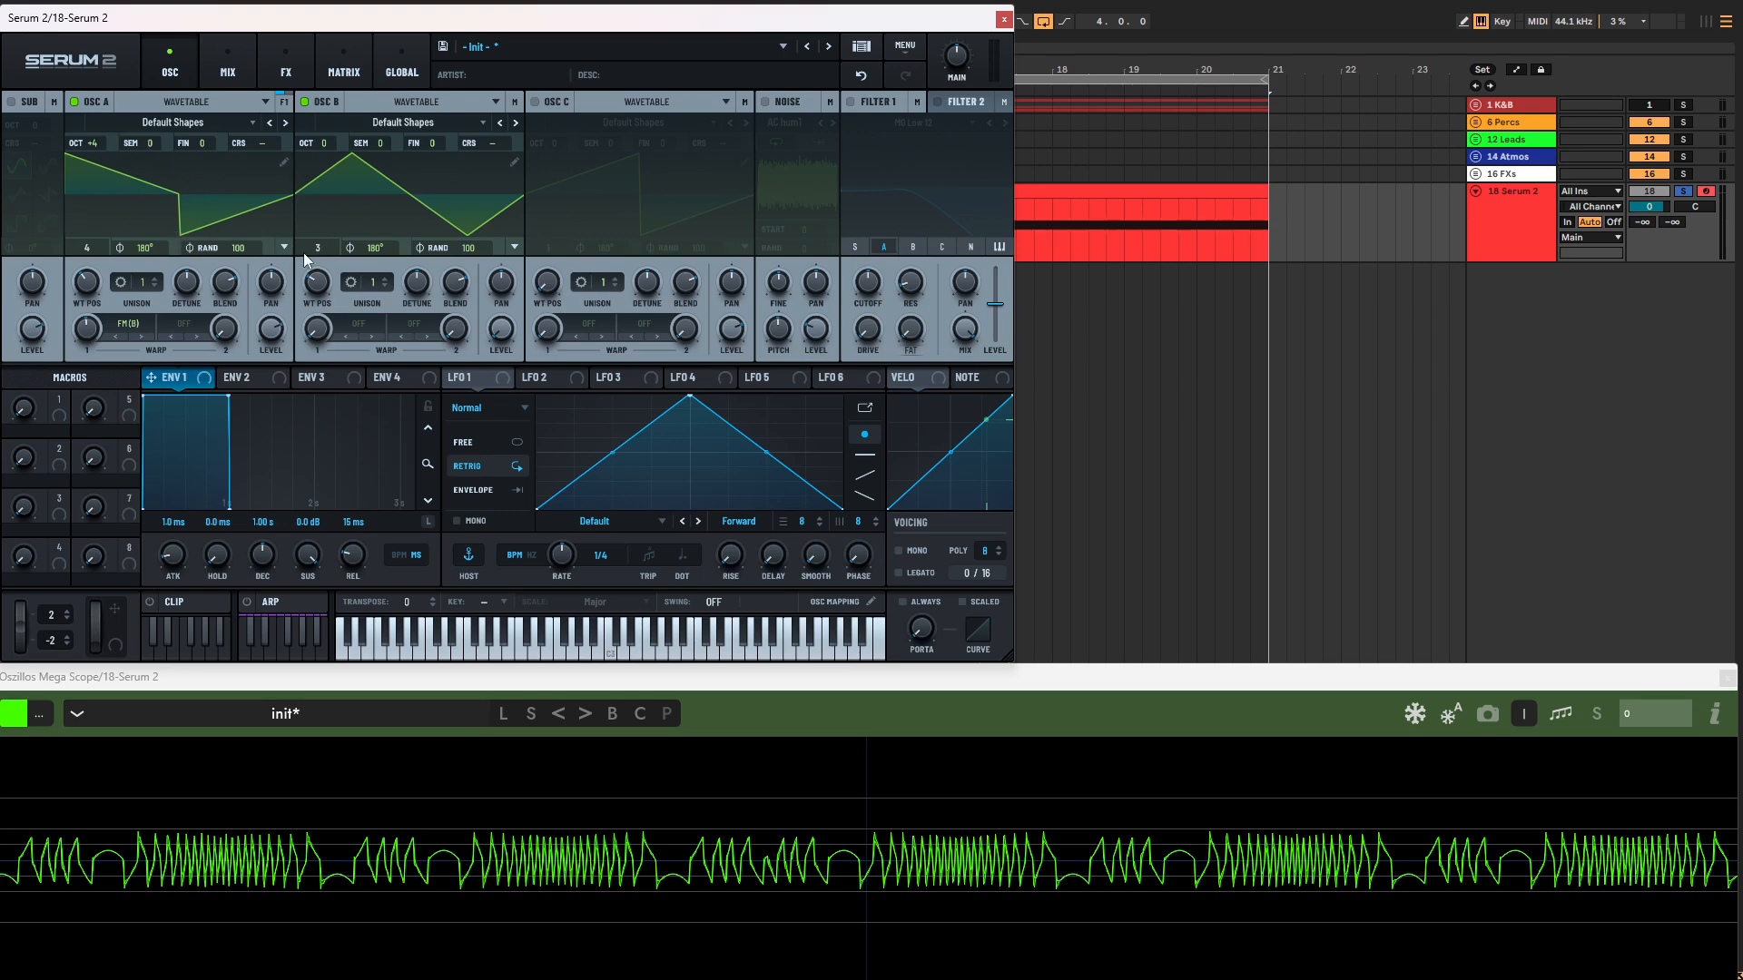
# Step: Set the wavetable position of both oscillator A and oscillator B to 2 for sine waves
pyautogui.moveTo(89, 297); pyautogui.dragTo(101, 363)
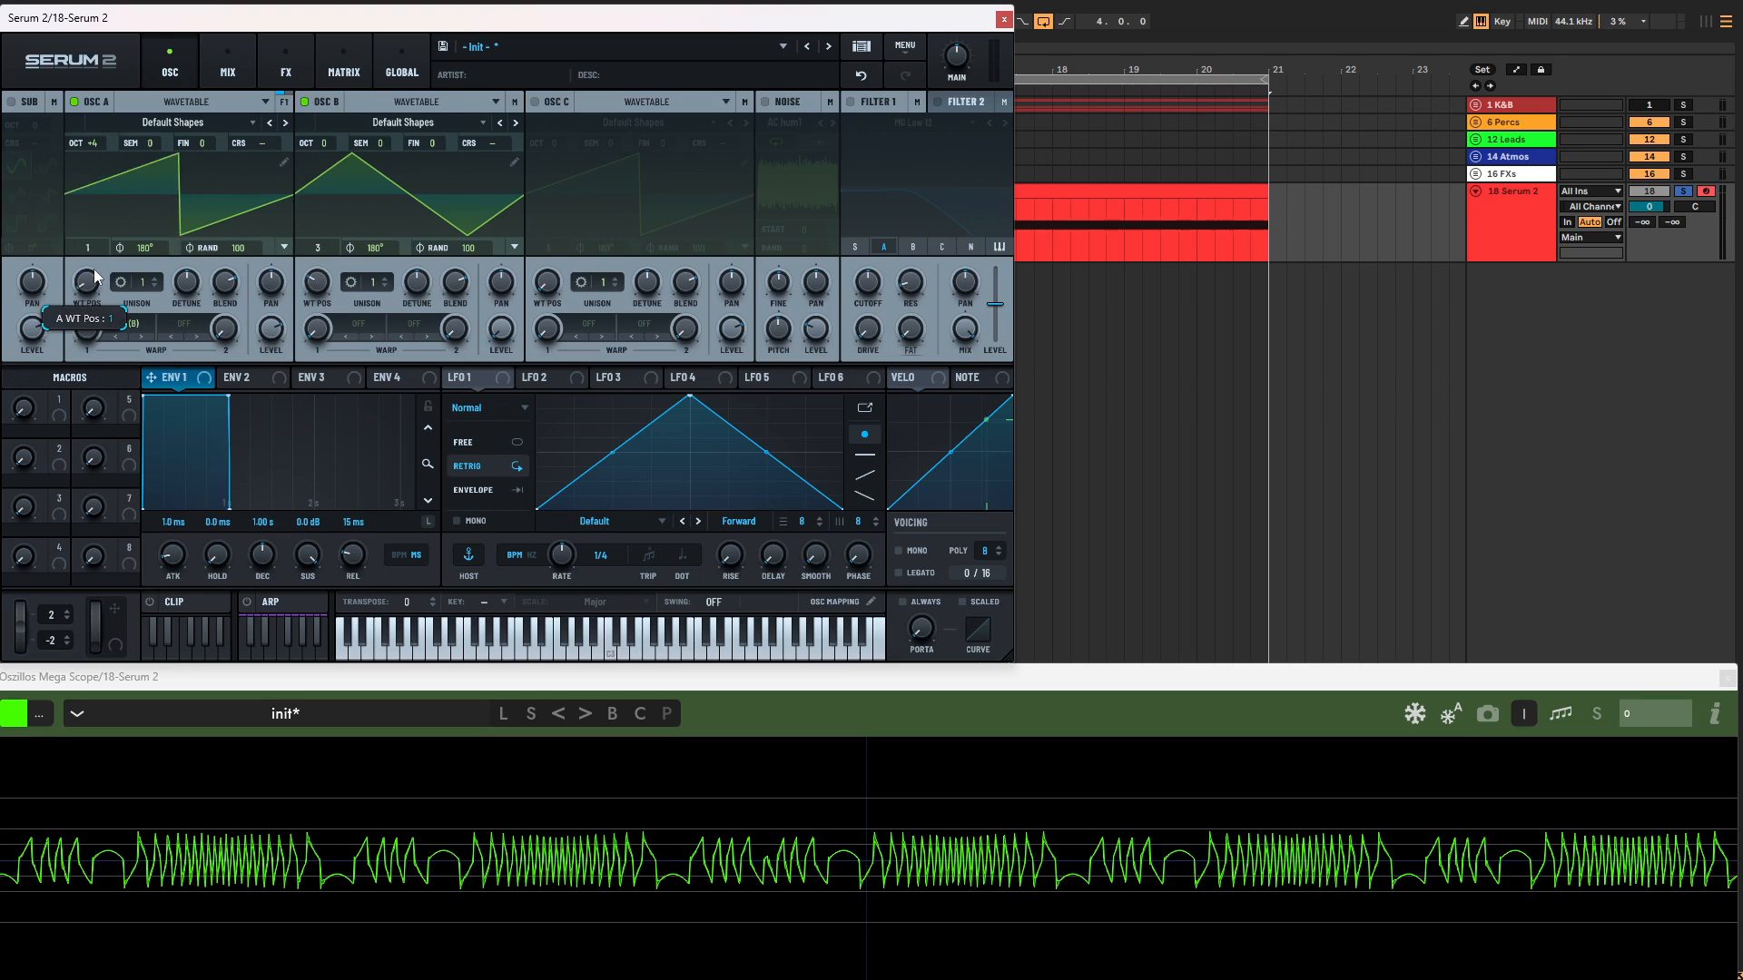
pyautogui.moveTo(97, 276); pyautogui.dragTo(102, 251)
pyautogui.moveTo(307, 292); pyautogui.dragTo(311, 309)
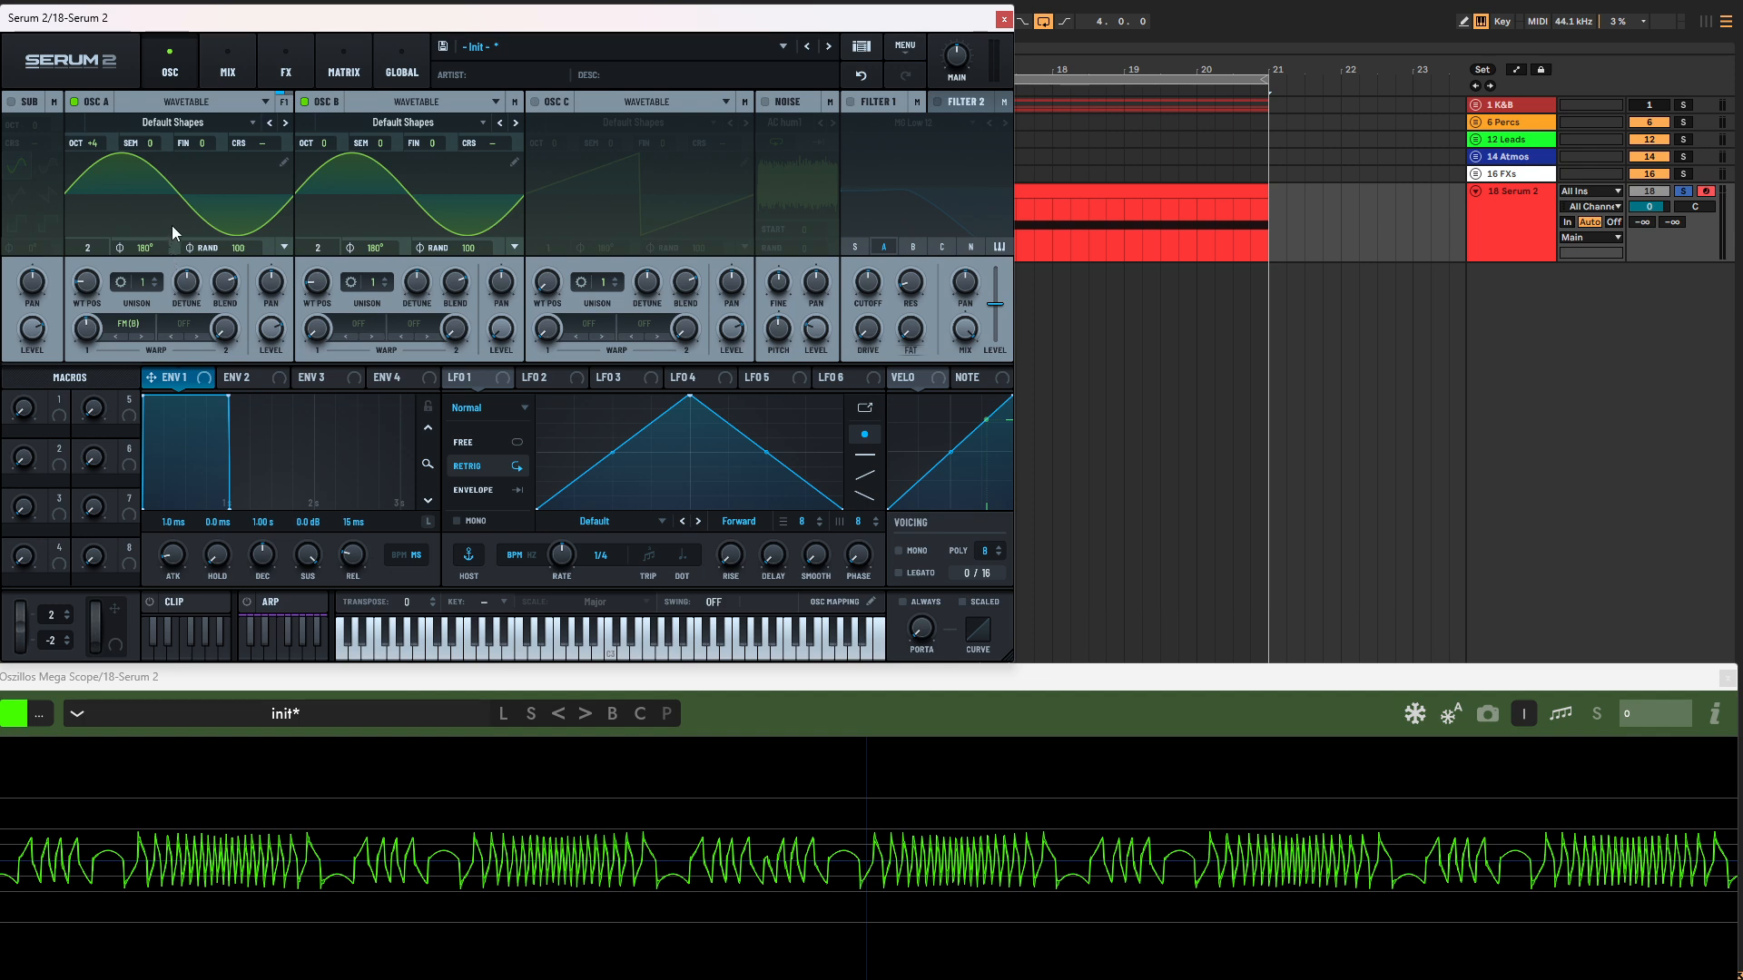
# Step: Set oscillator A's FM (B) warp to Linear mode and raise its warp amount from zero during playback
pyautogui.click(128, 323)
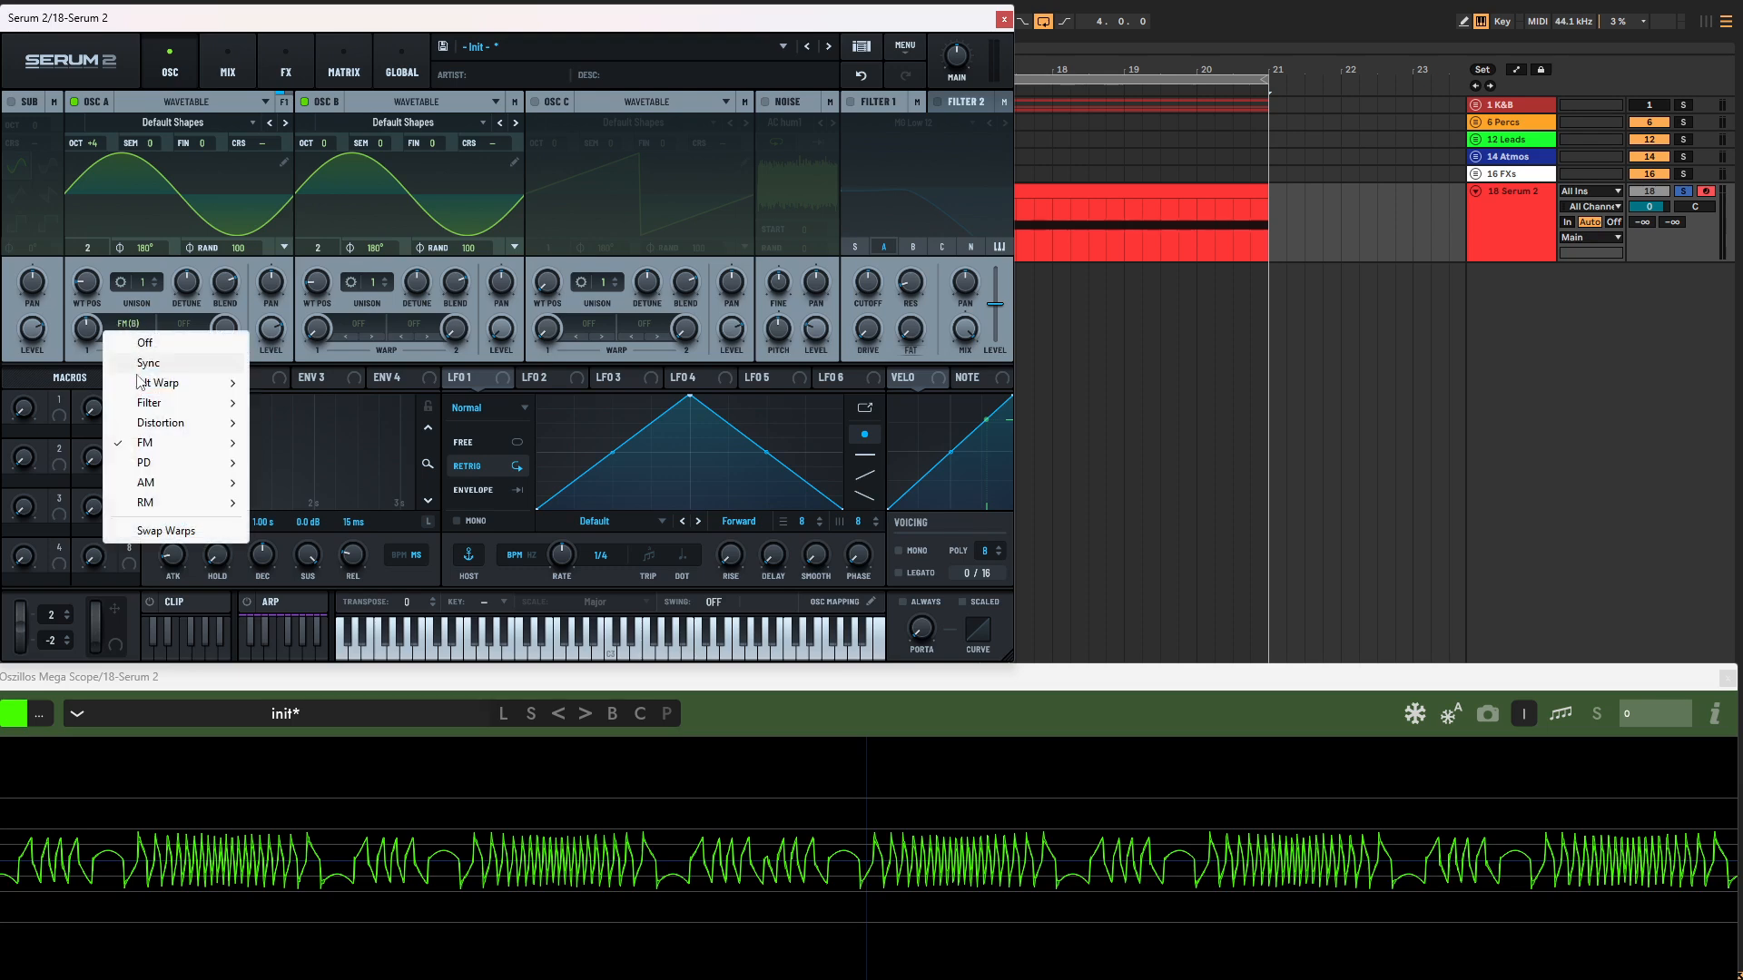
pyautogui.moveTo(177, 453)
pyautogui.click(296, 607)
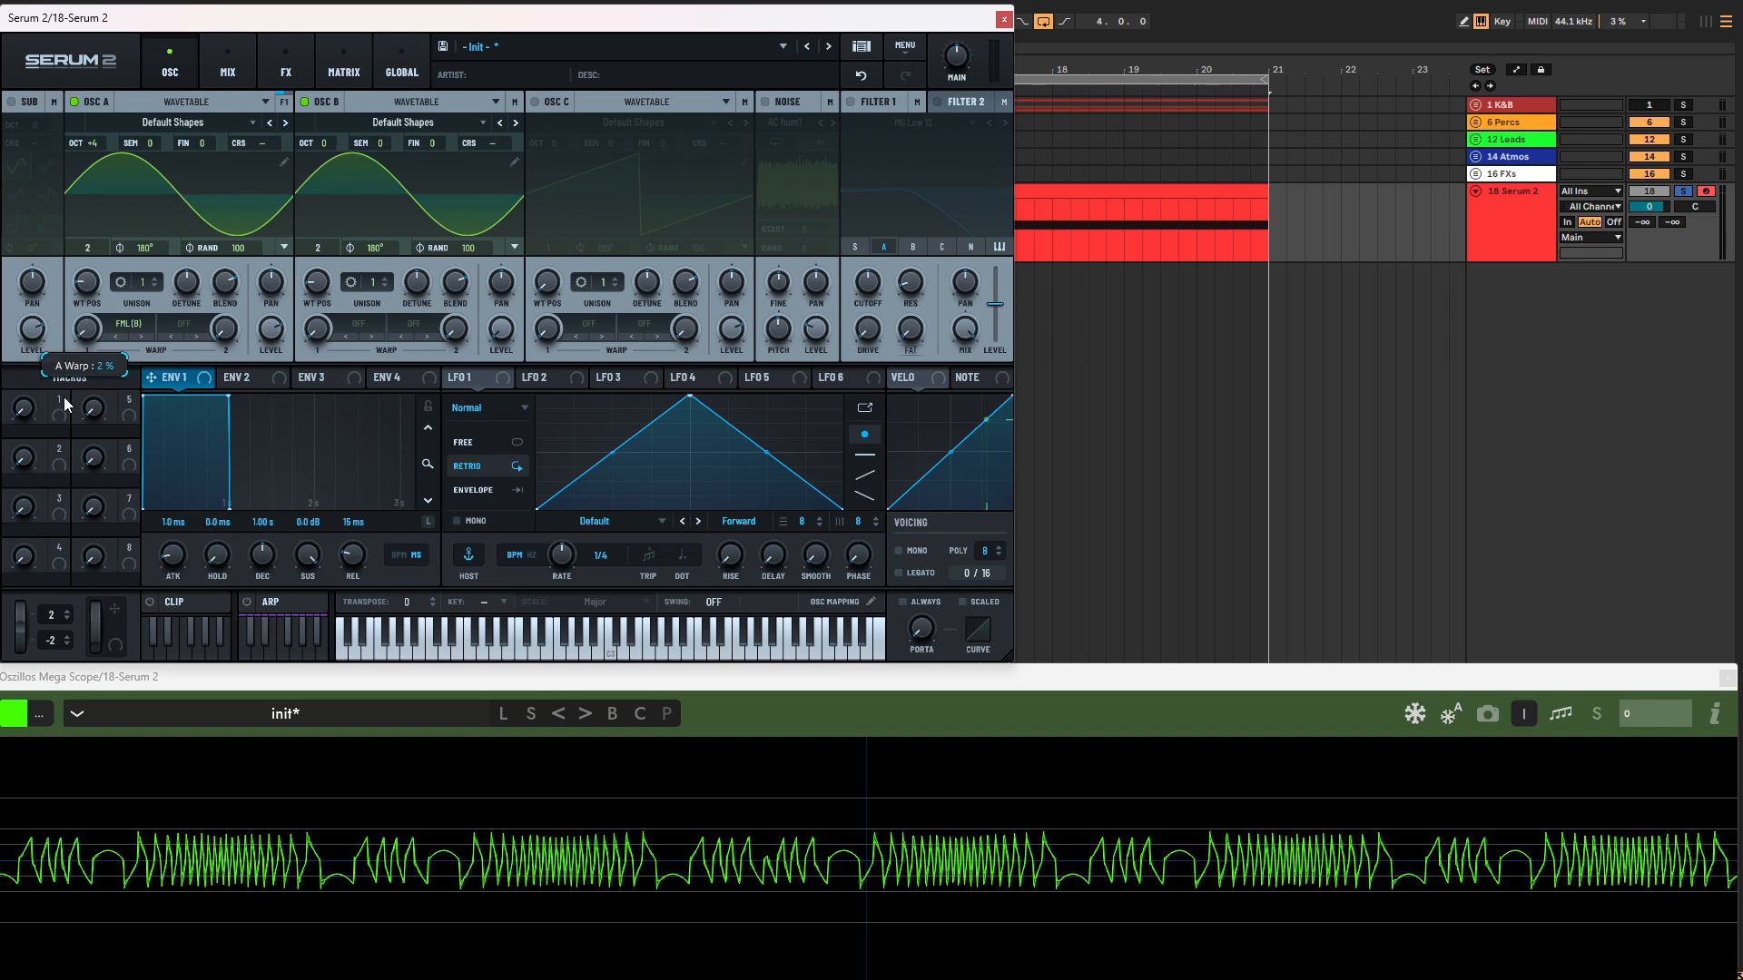
pyautogui.moveTo(64, 396); pyautogui.dragTo(91, 333)
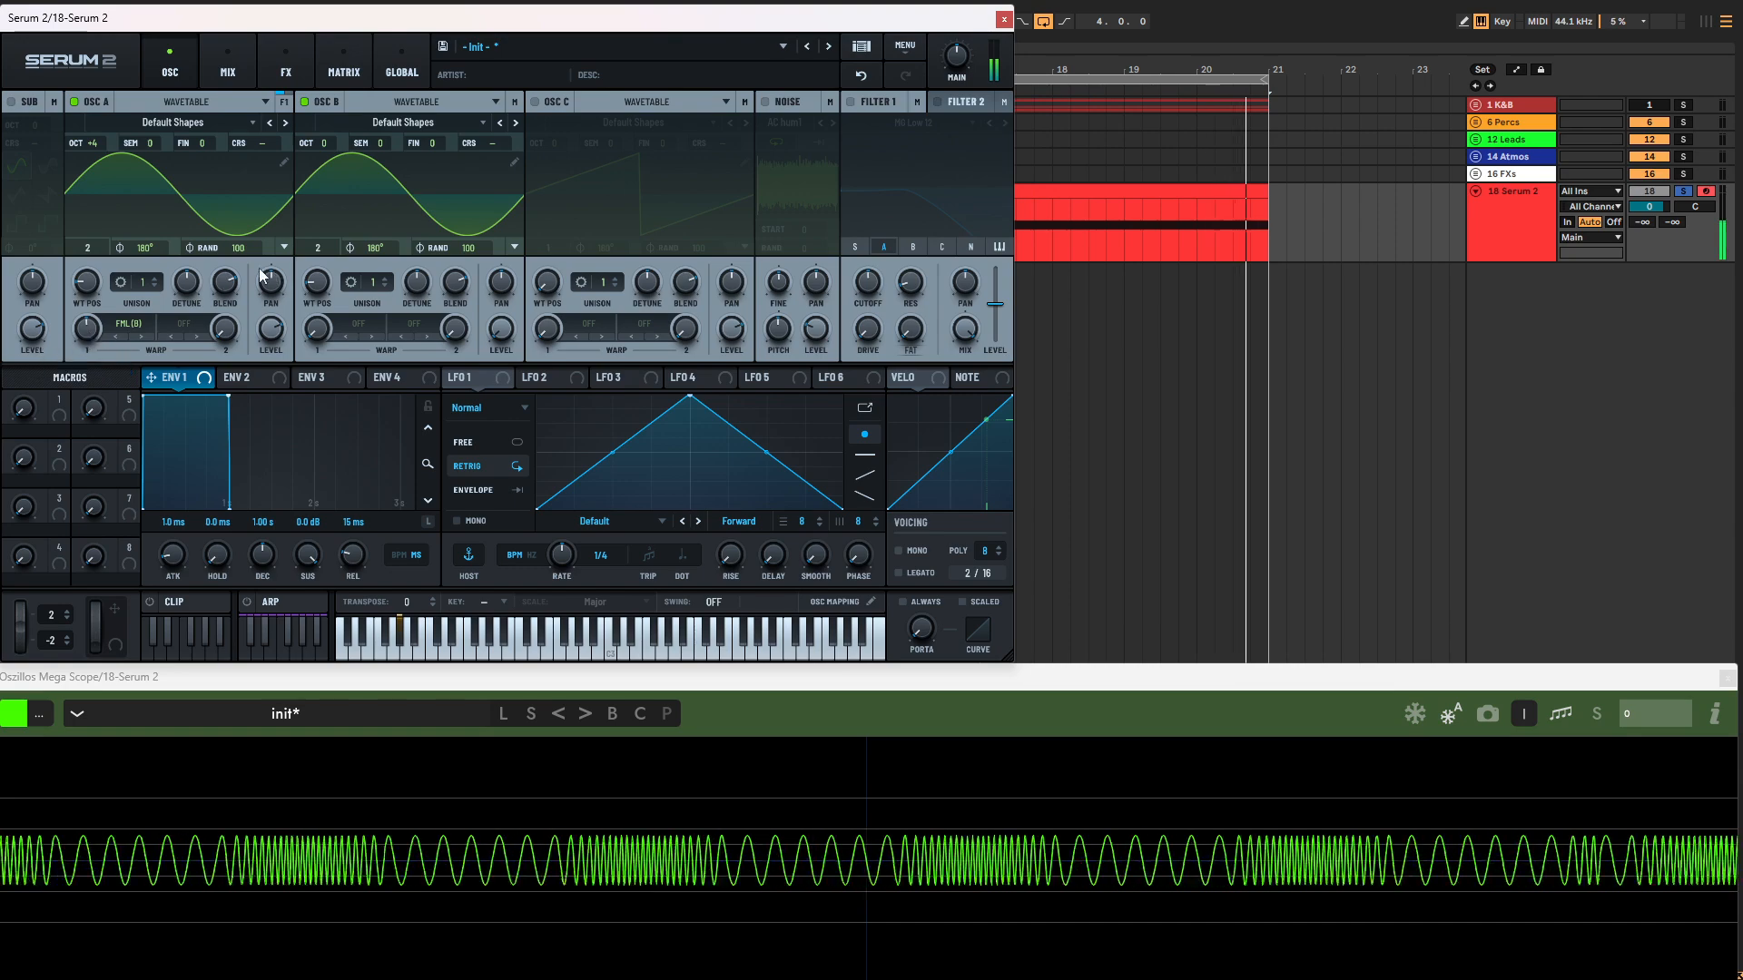
# Step: Change the FM type of oscillator A's warp to Thru-Zero while the sine waves are playing
pyautogui.click(128, 323)
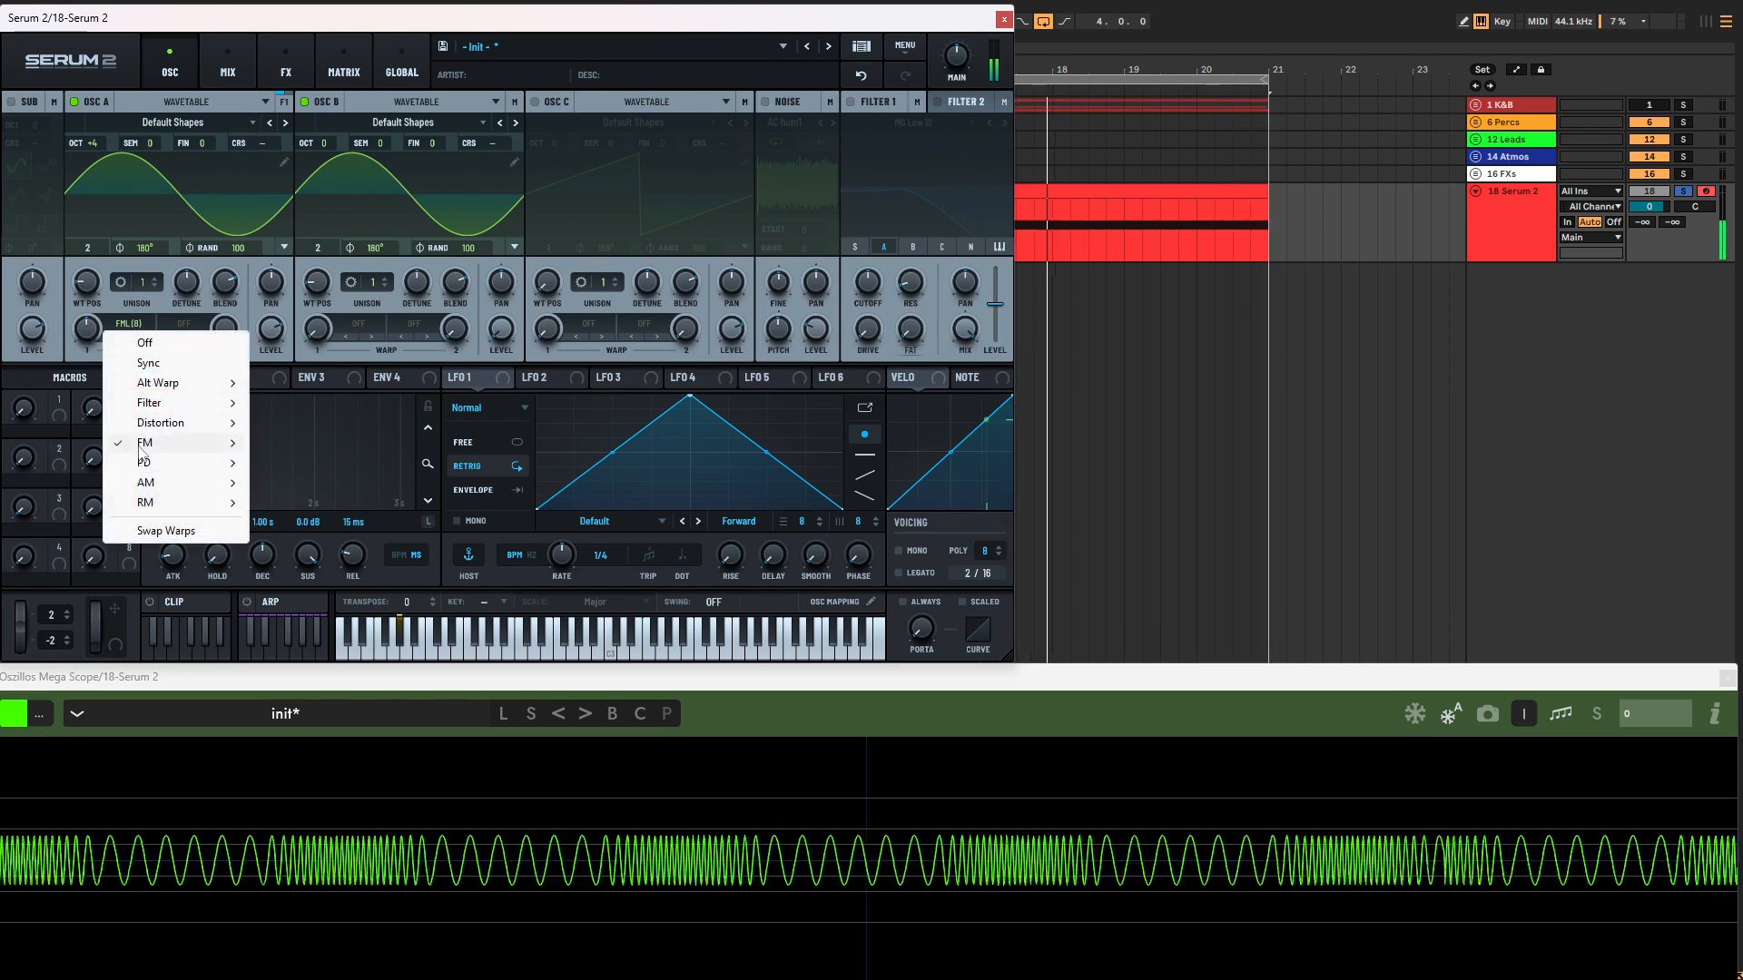
pyautogui.moveTo(182, 443)
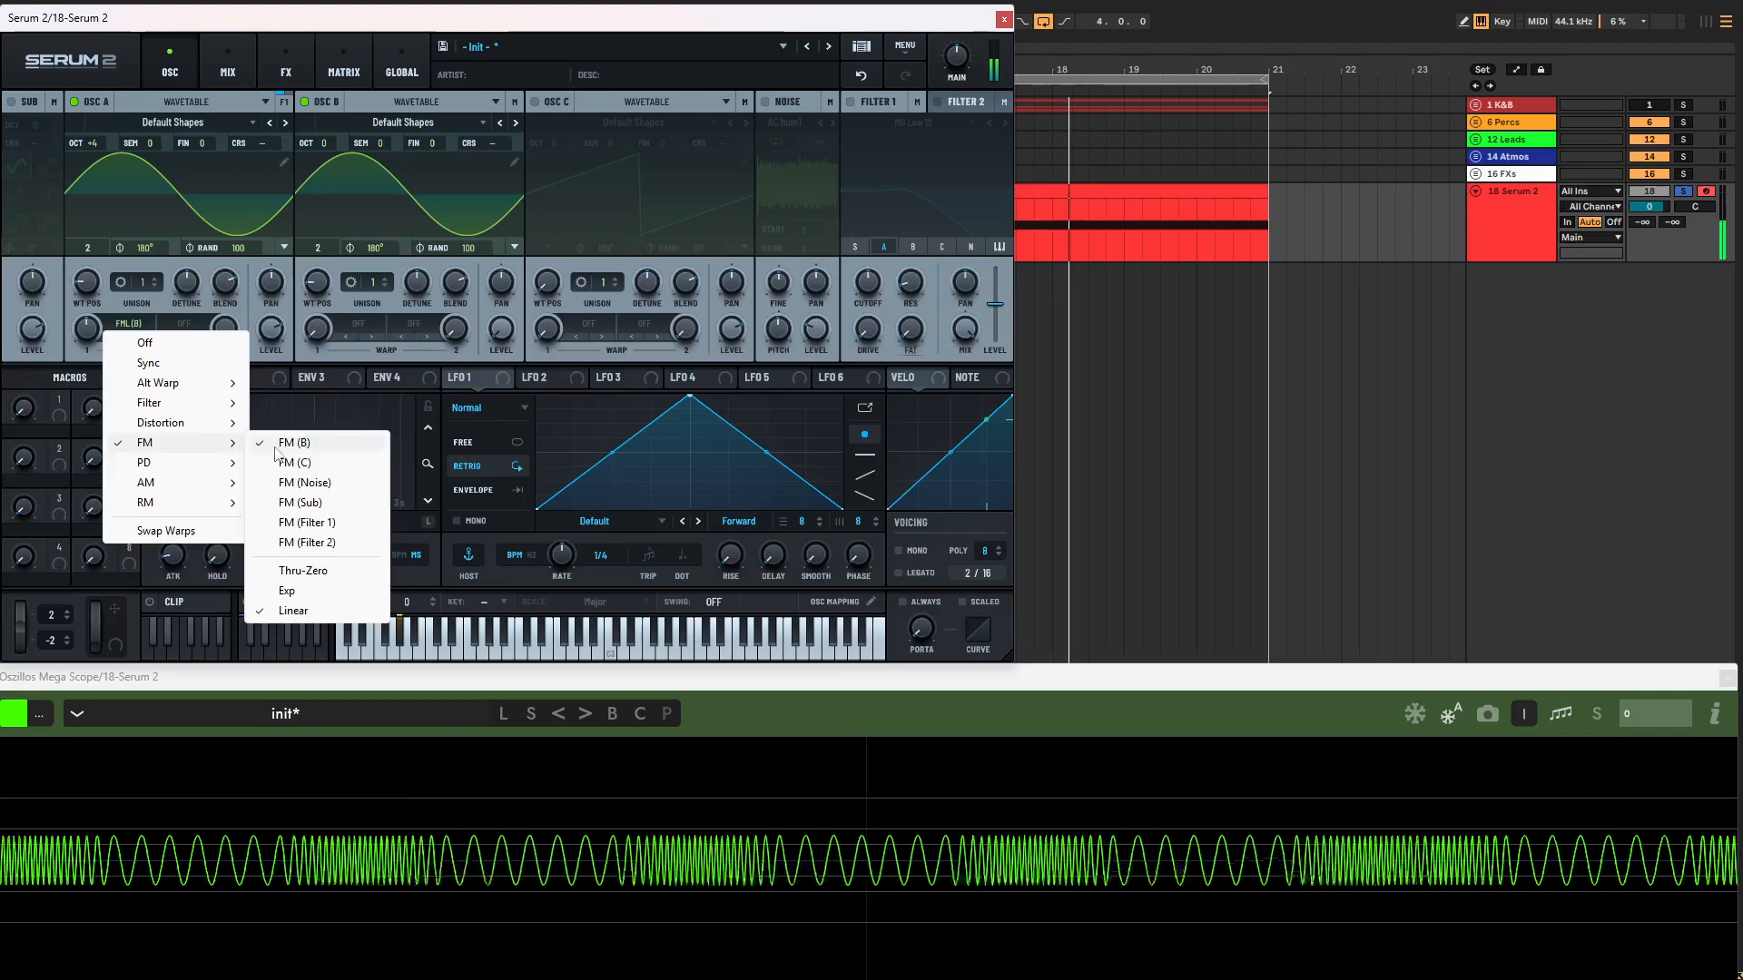
pyautogui.click(294, 572)
pyautogui.moveTo(87, 306)
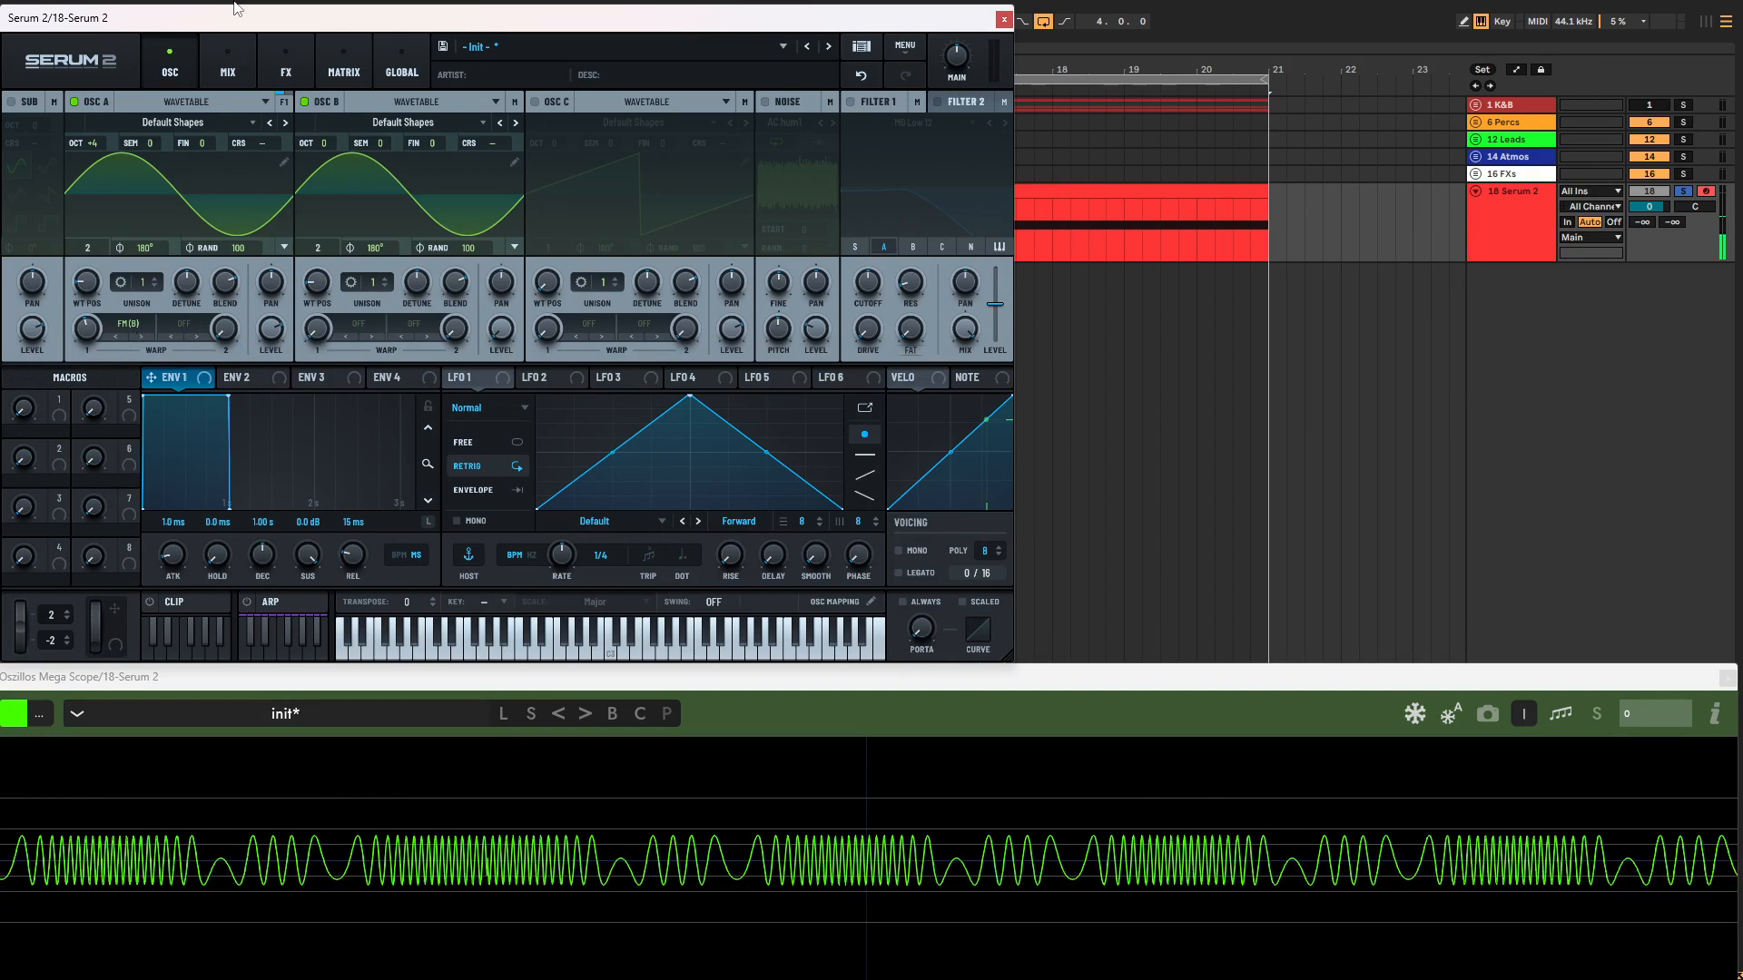
# Step: Switch the pitch mode of both oscillator A and oscillator B from Semitones to Ratio
pyautogui.rightClick(168, 145)
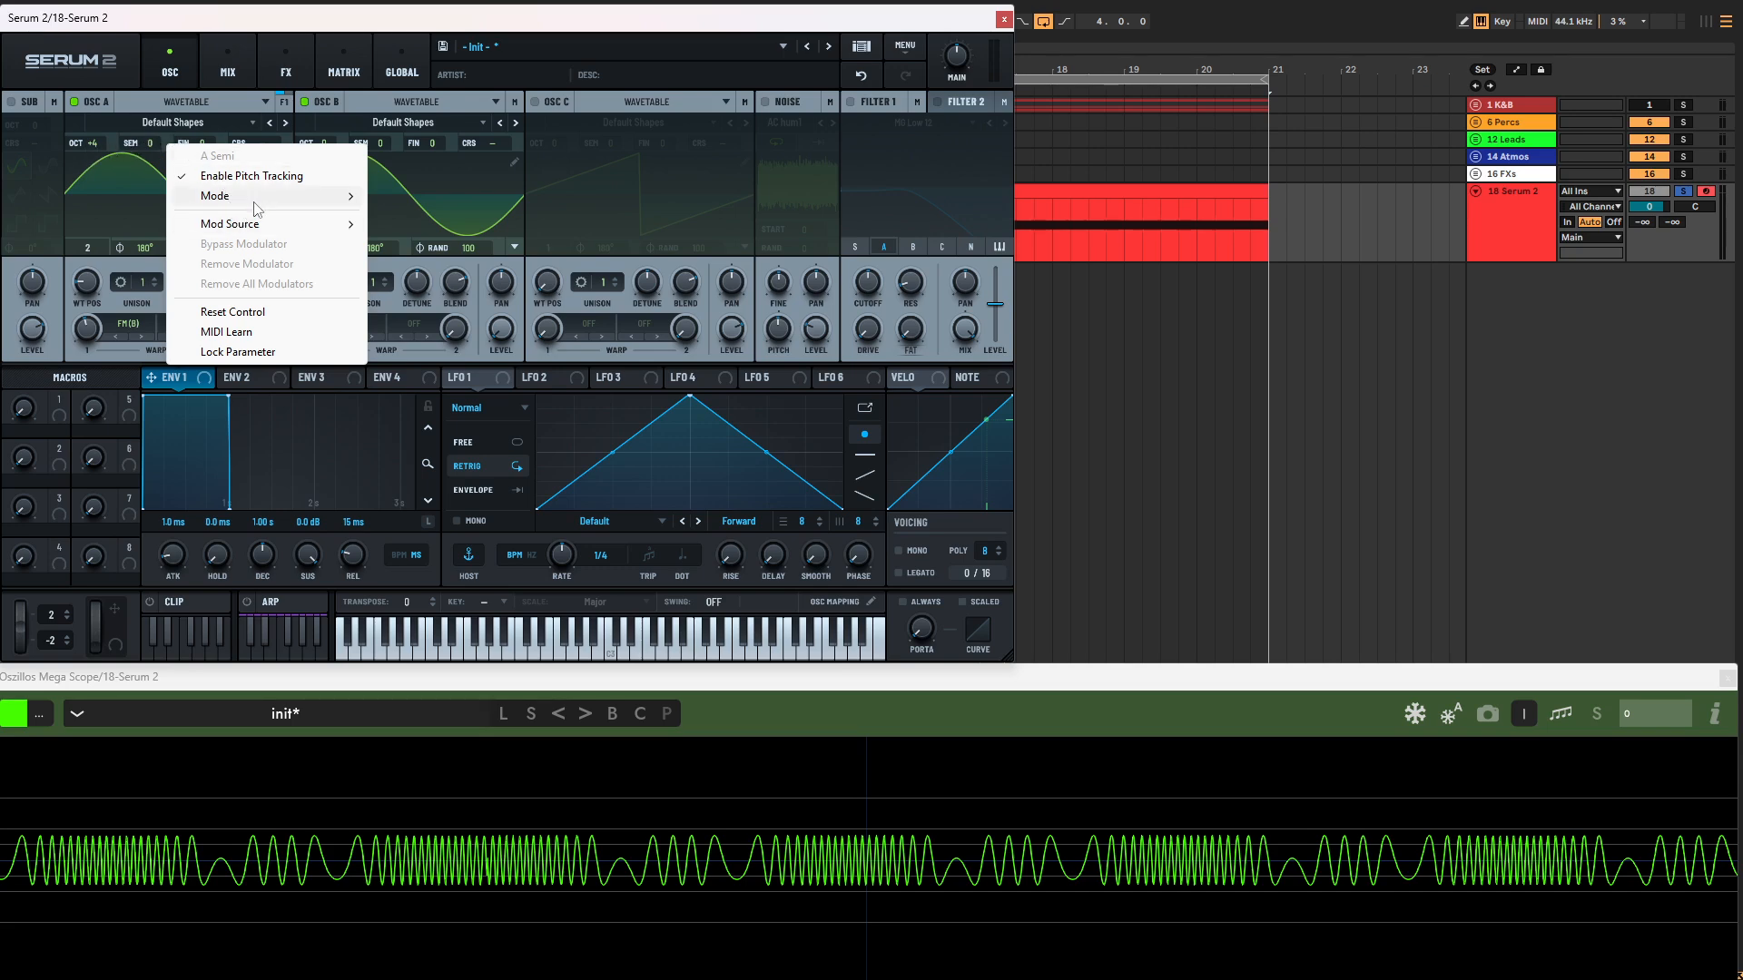
pyautogui.moveTo(262, 198)
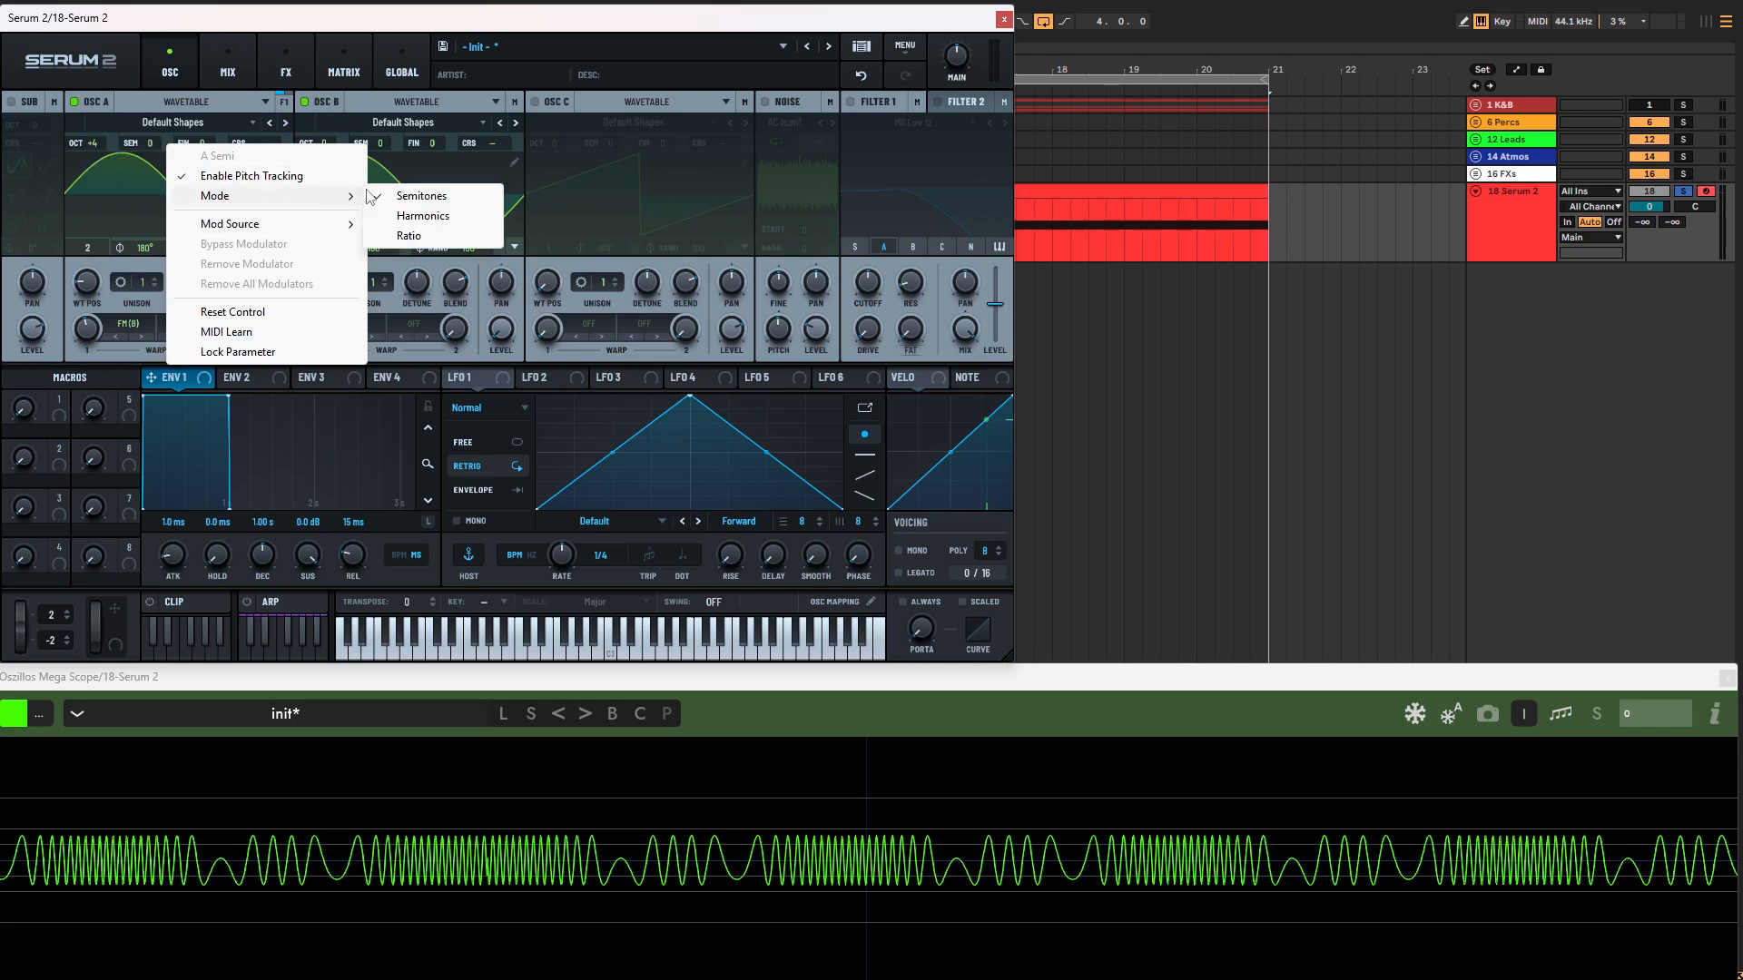
pyautogui.click(443, 238)
pyautogui.rightClick(385, 145)
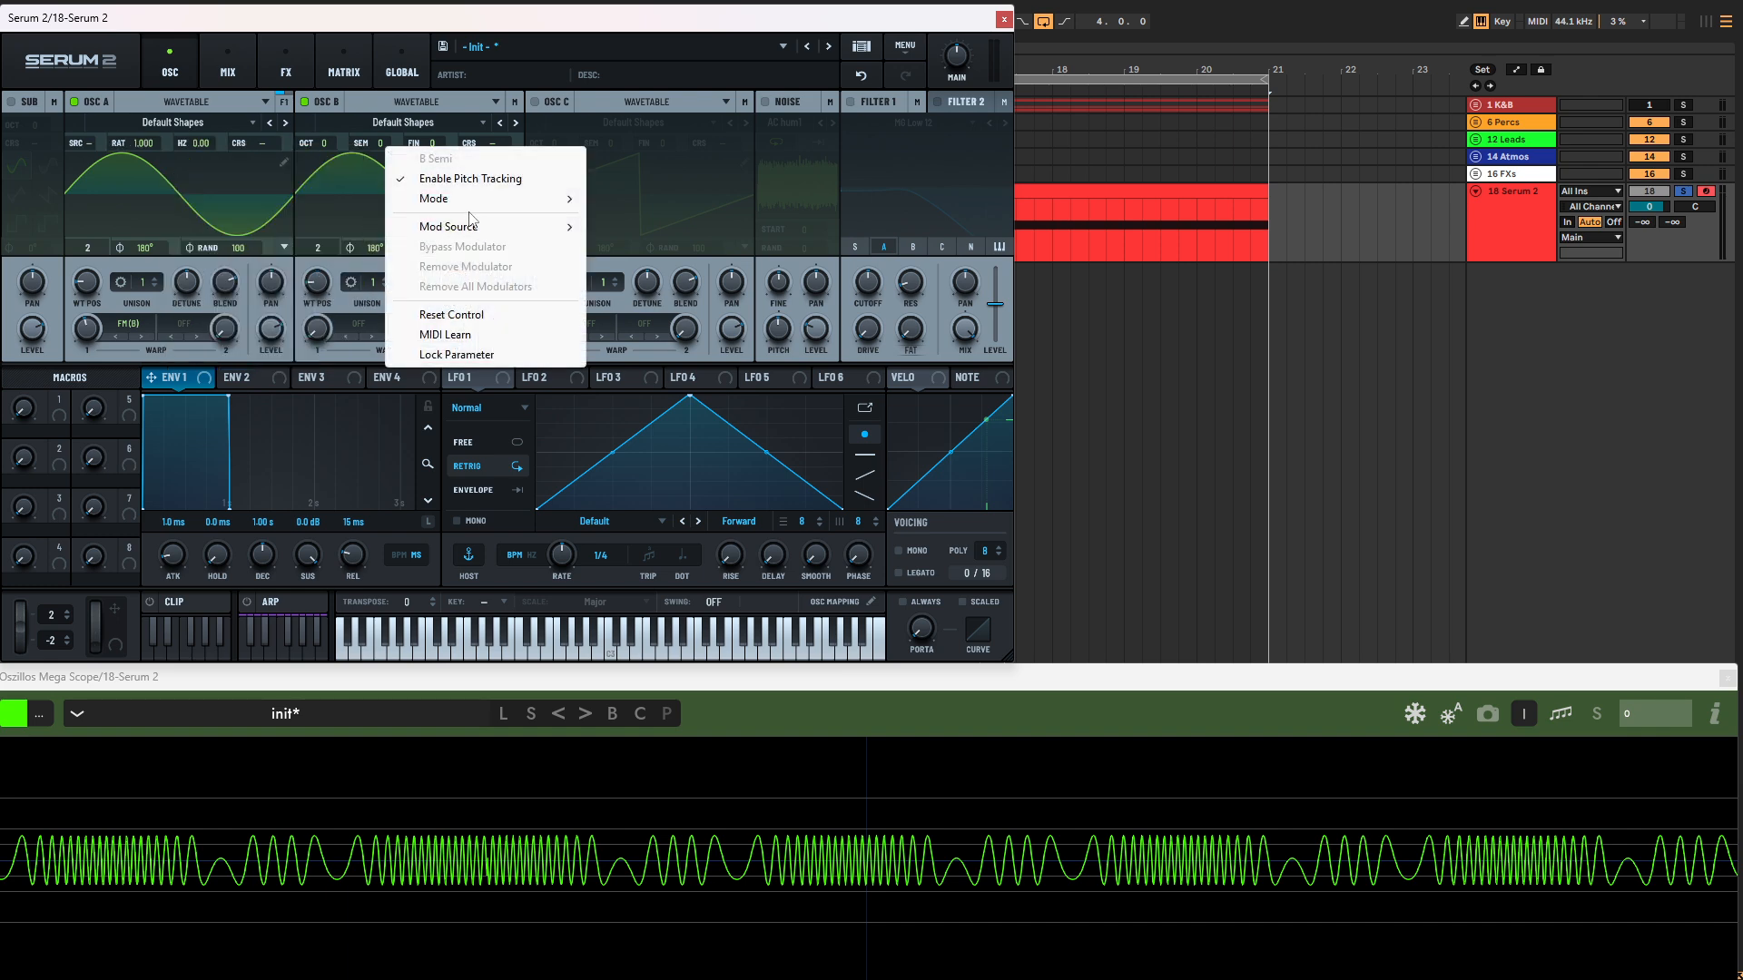
pyautogui.moveTo(536, 199)
pyautogui.click(627, 239)
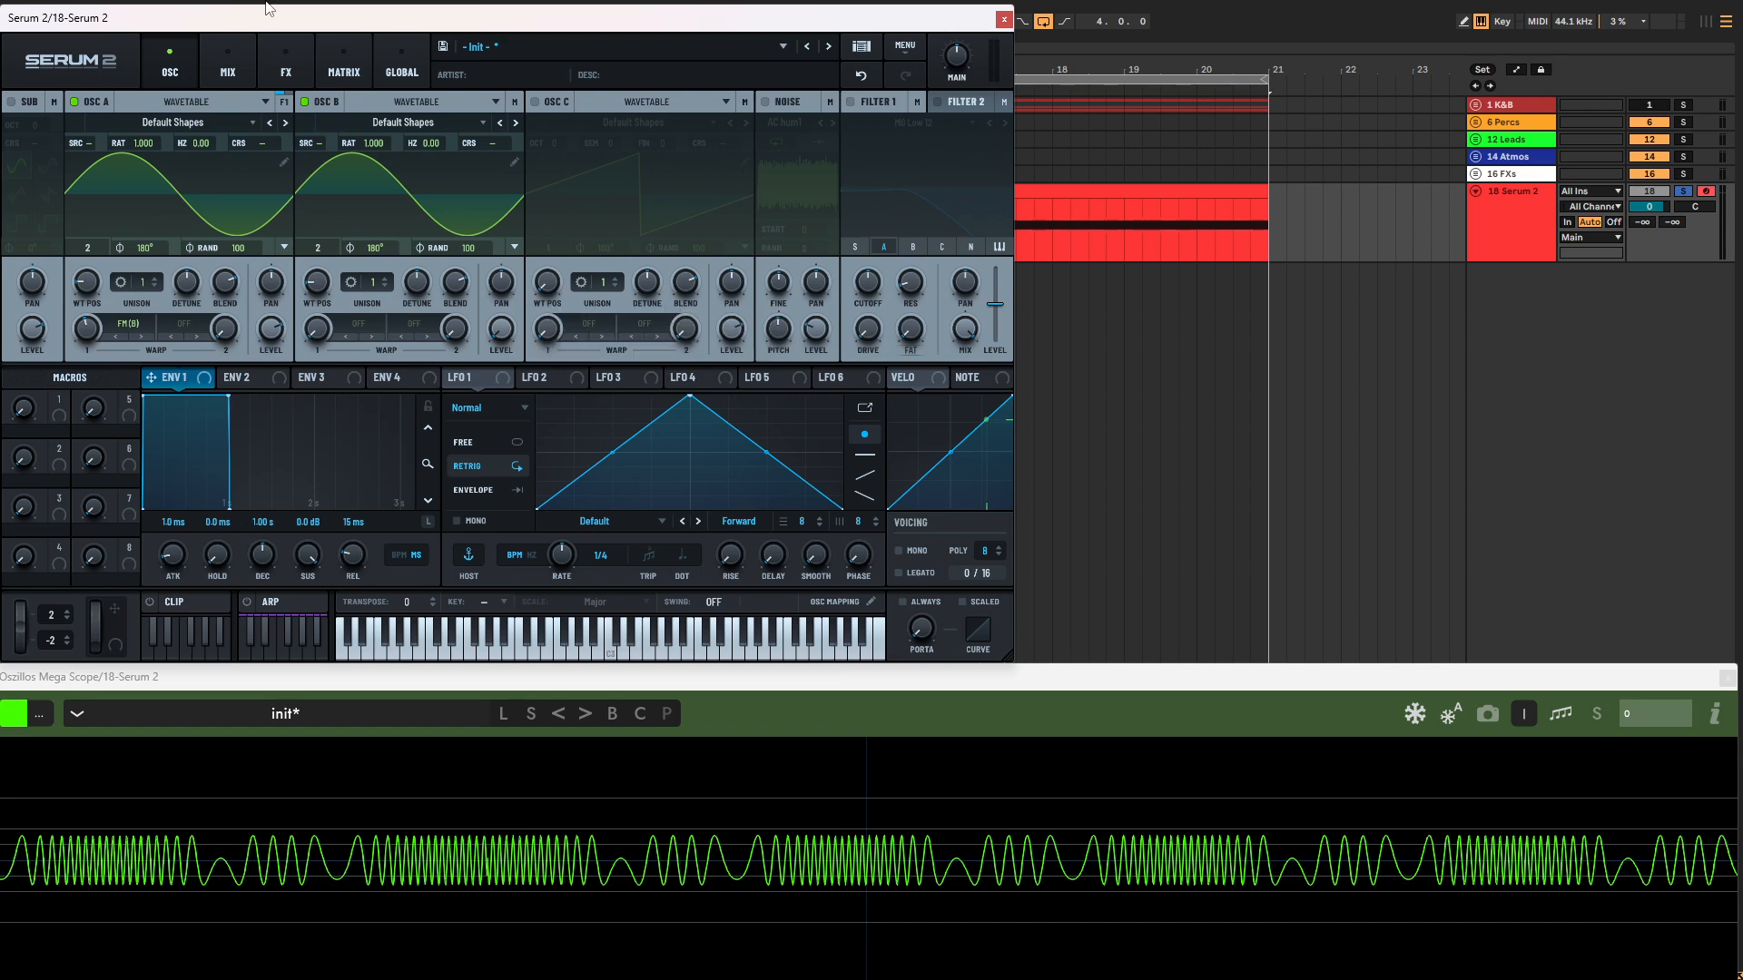
# Step: Start playback, offset oscillator A by 446 Hz and oscillator B by -91.7 Hz, and vary oscillator A's warp amount
pyautogui.press('space')
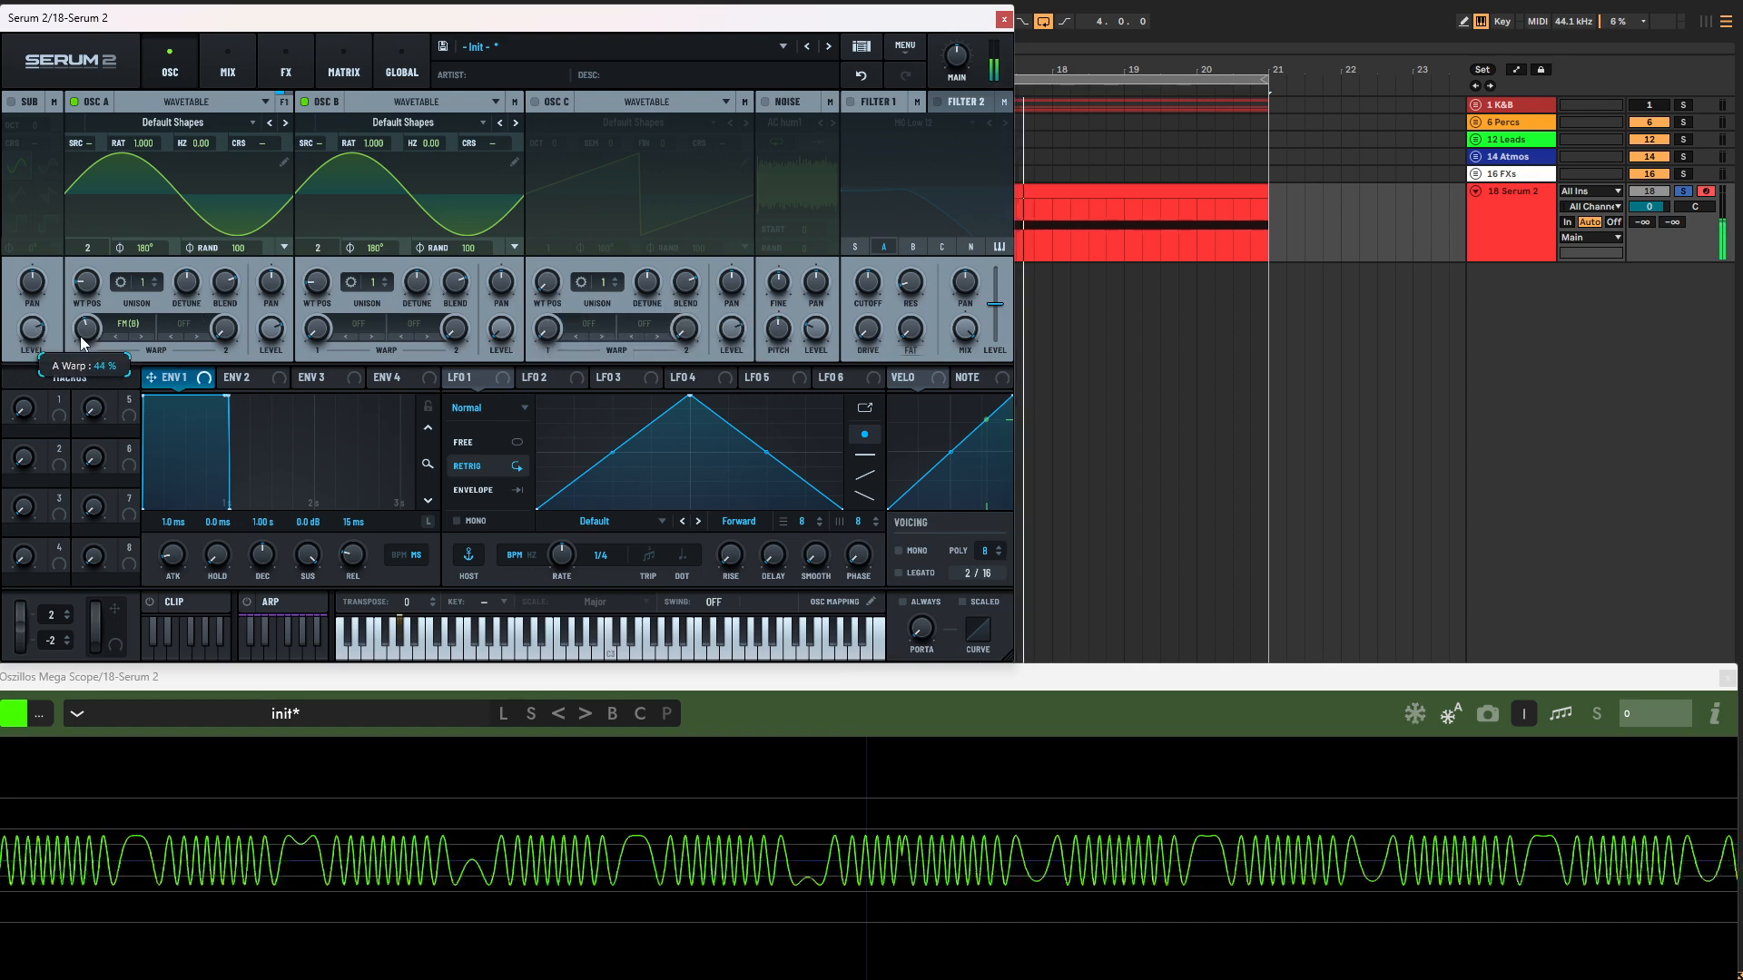
pyautogui.moveTo(199, 144)
pyautogui.mouseDown()
pyautogui.moveTo(211, 80)
pyautogui.moveTo(205, 191)
pyautogui.moveTo(211, 115)
pyautogui.mouseUp()
pyautogui.moveTo(431, 143); pyautogui.dragTo(377, 132)
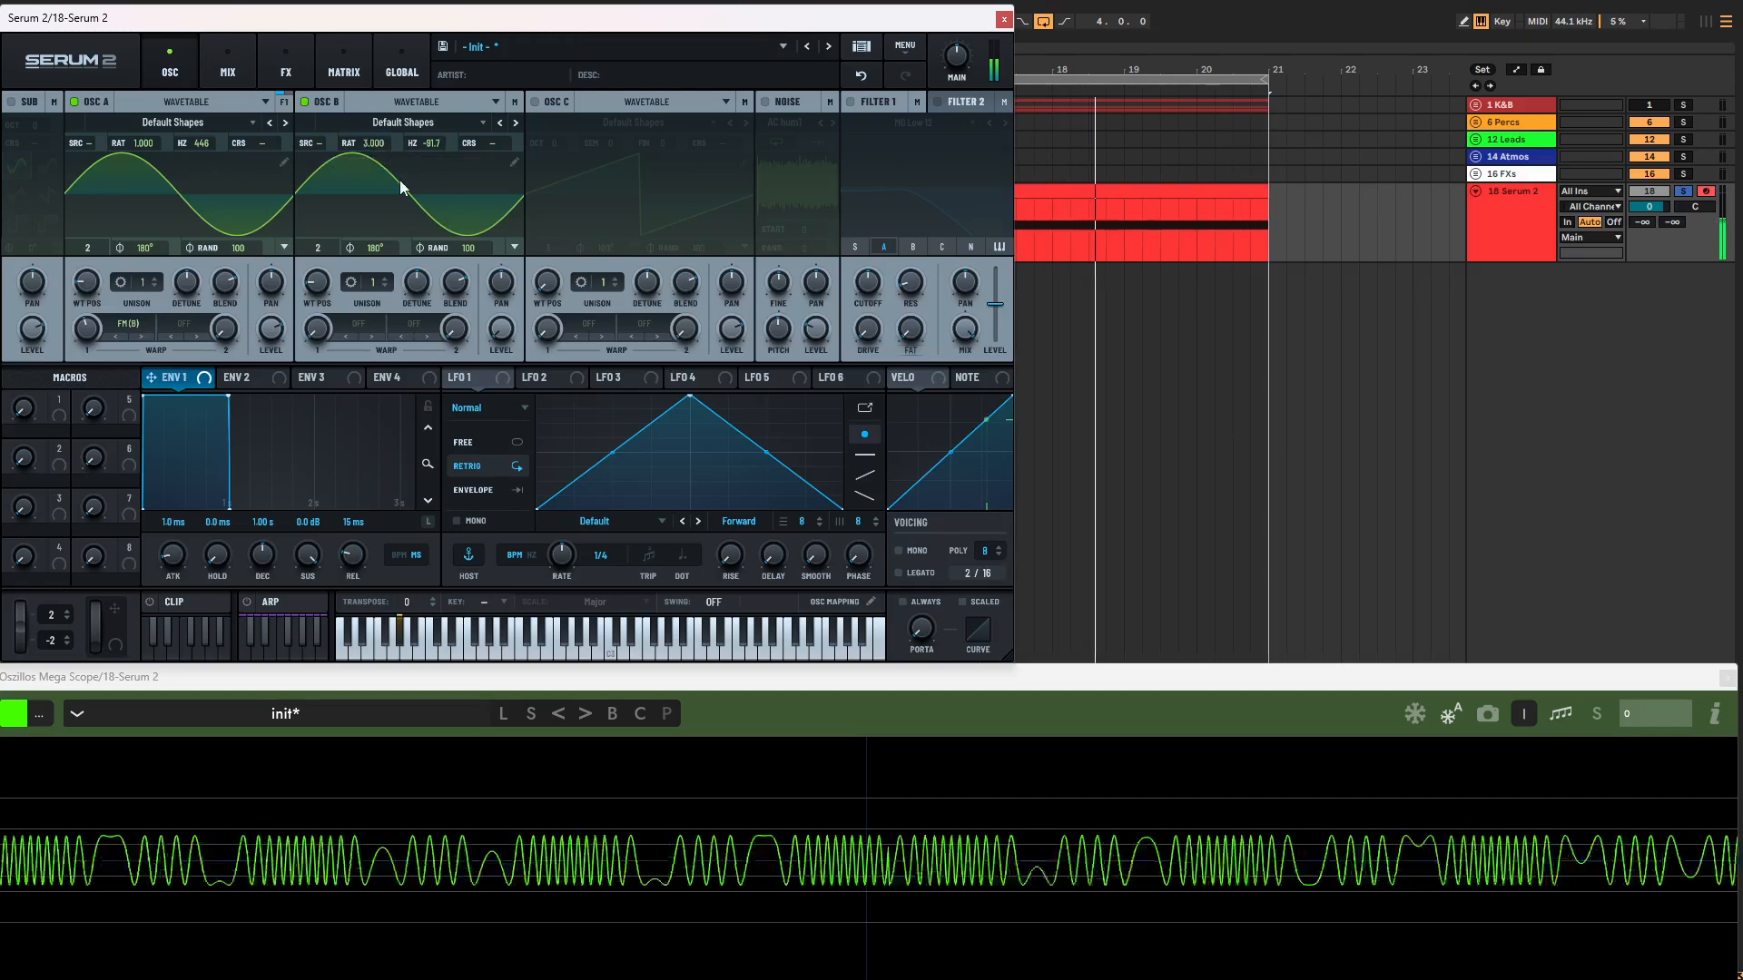
pyautogui.moveTo(90, 326); pyautogui.dragTo(89, 354)
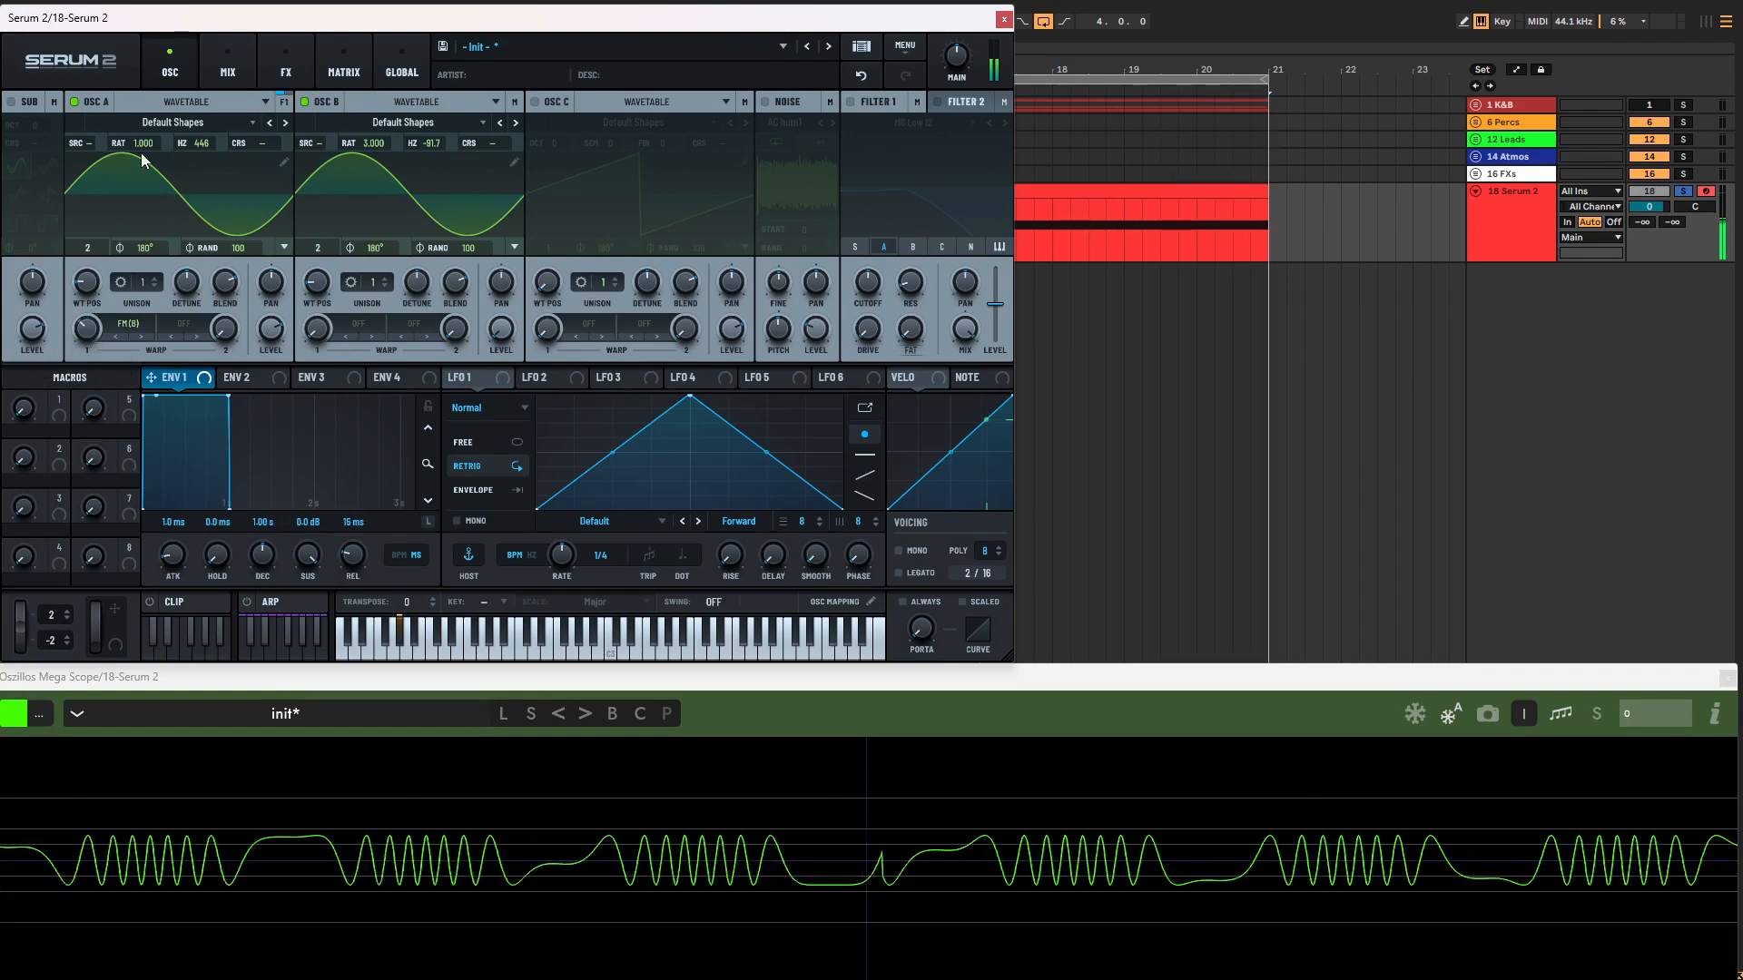
# Step: Raise oscillator A's ratio to about 8.83 and reset its Hz offset to 0
pyautogui.moveTo(142, 143); pyautogui.dragTo(145, 119)
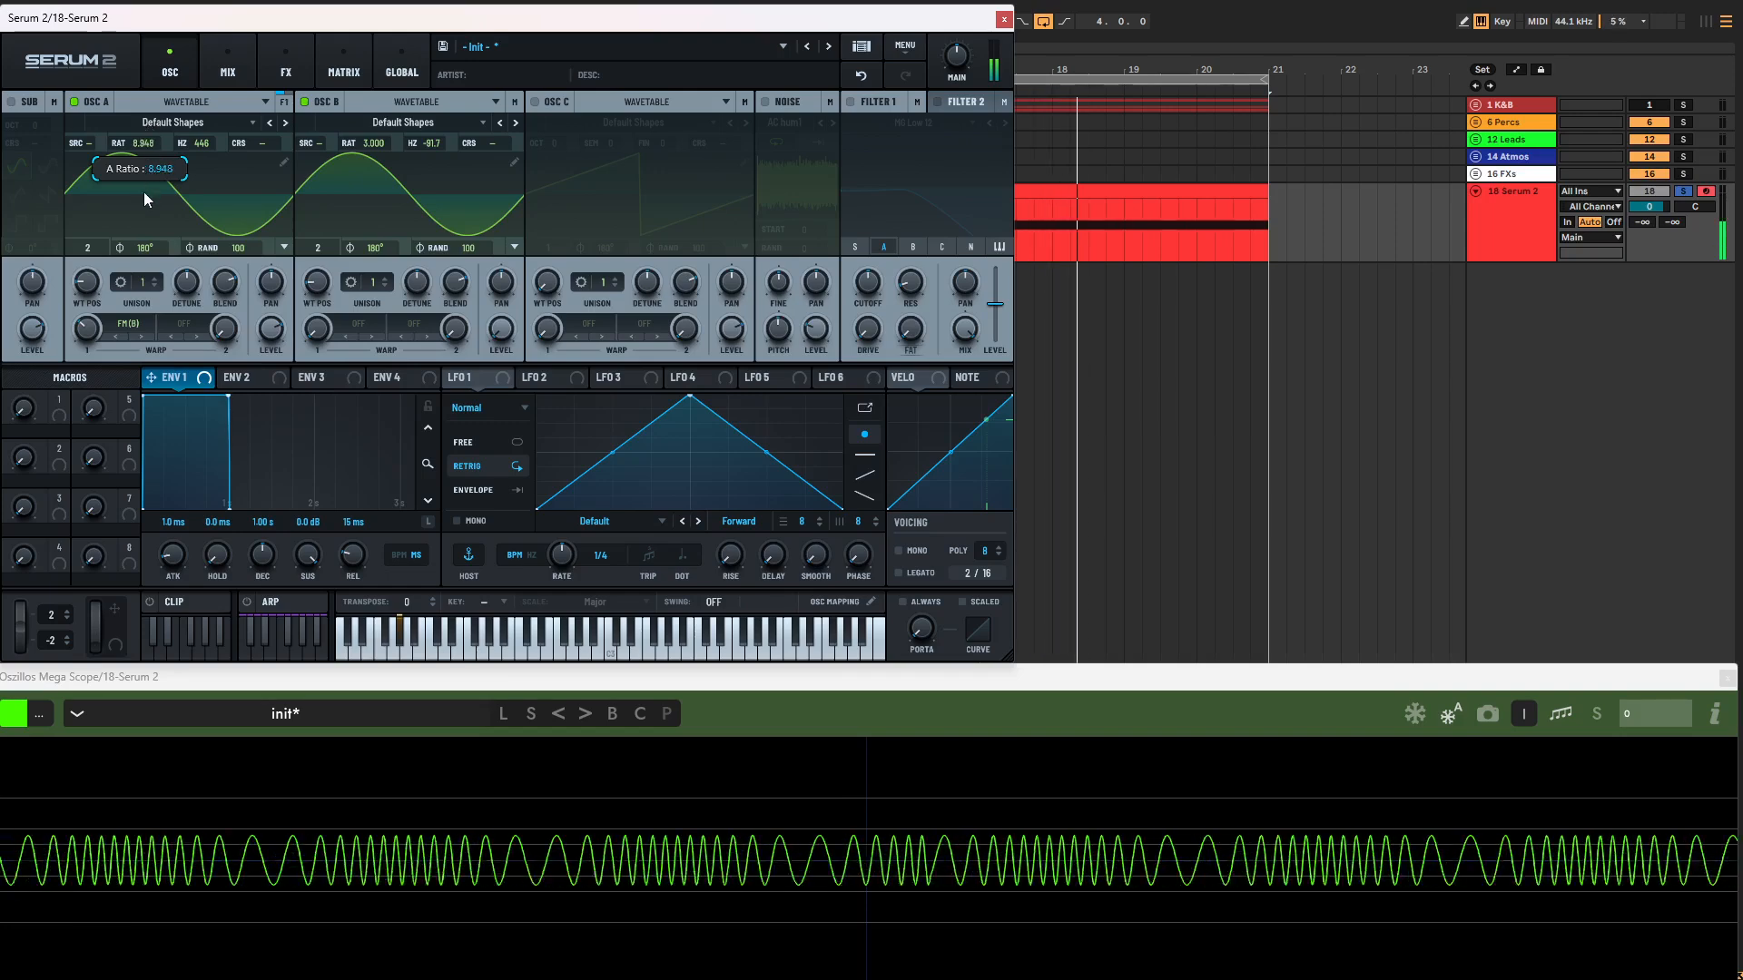
pyautogui.moveTo(143, 193); pyautogui.dragTo(133, 591)
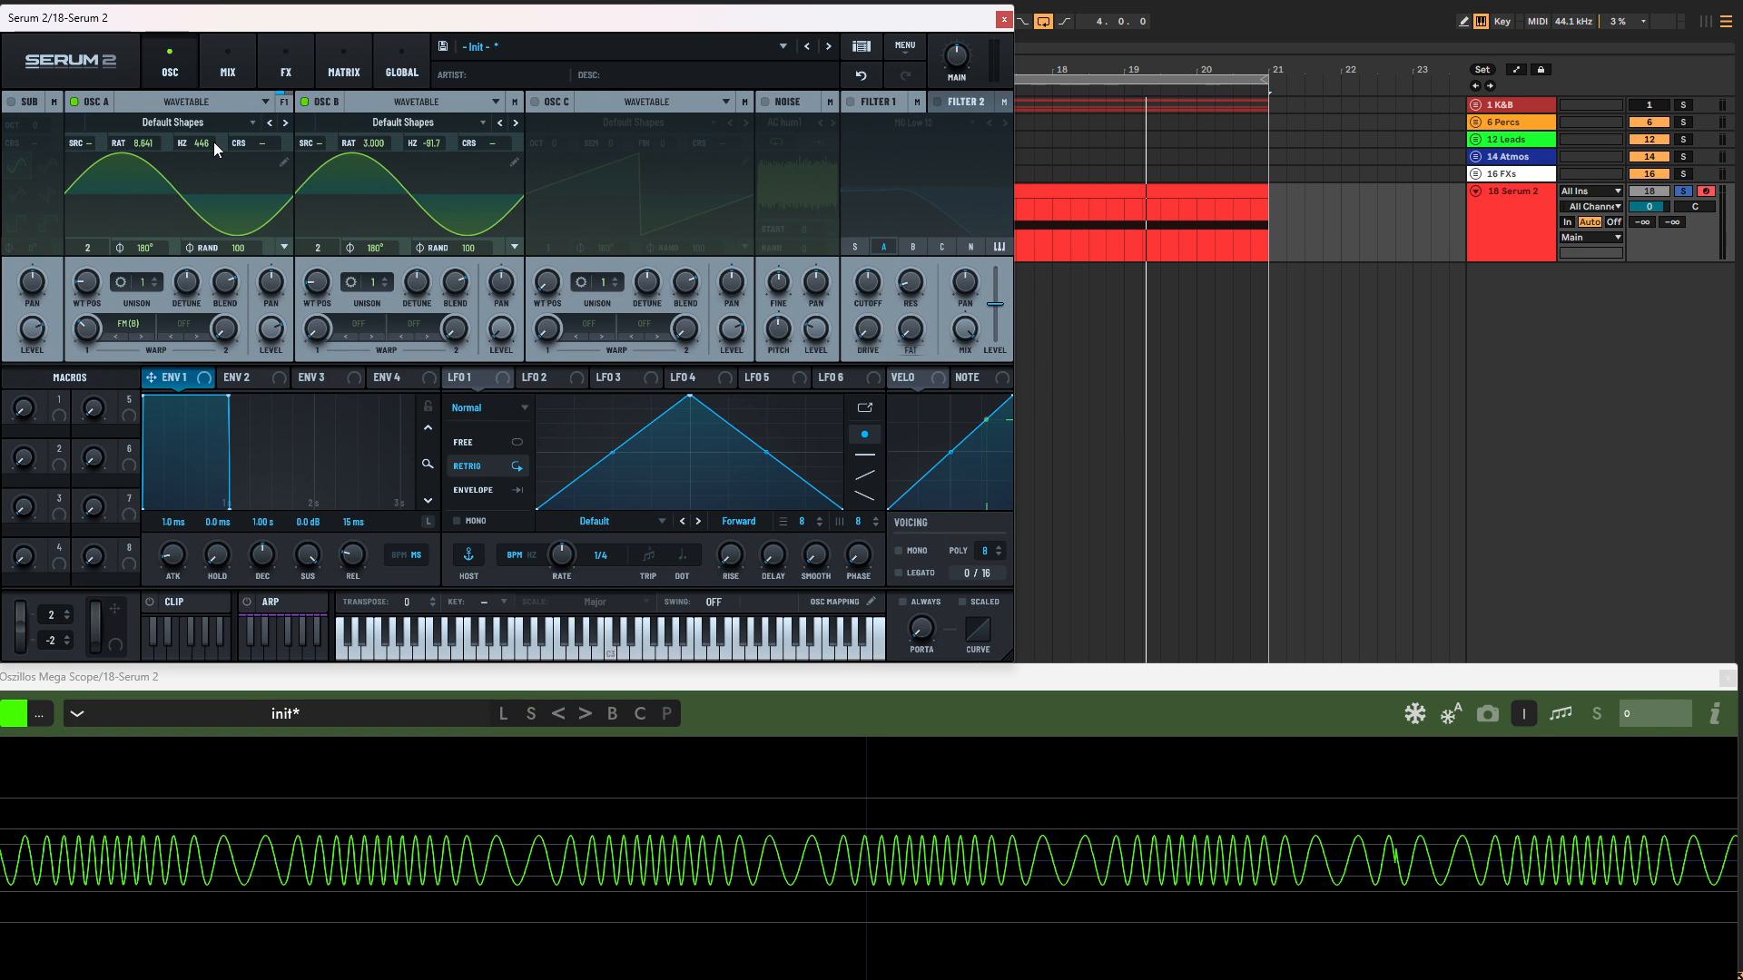
pyautogui.moveTo(199, 145); pyautogui.dragTo(198, 193)
pyautogui.doubleClick(201, 145)
pyautogui.moveTo(149, 144); pyautogui.dragTo(147, 160)
# Step: Make Osc B oscillator A's pitch source, with oscillator A at ratio 1.000 plus 460 Hz and oscillator B at ratio 2.000
pyautogui.click(95, 145)
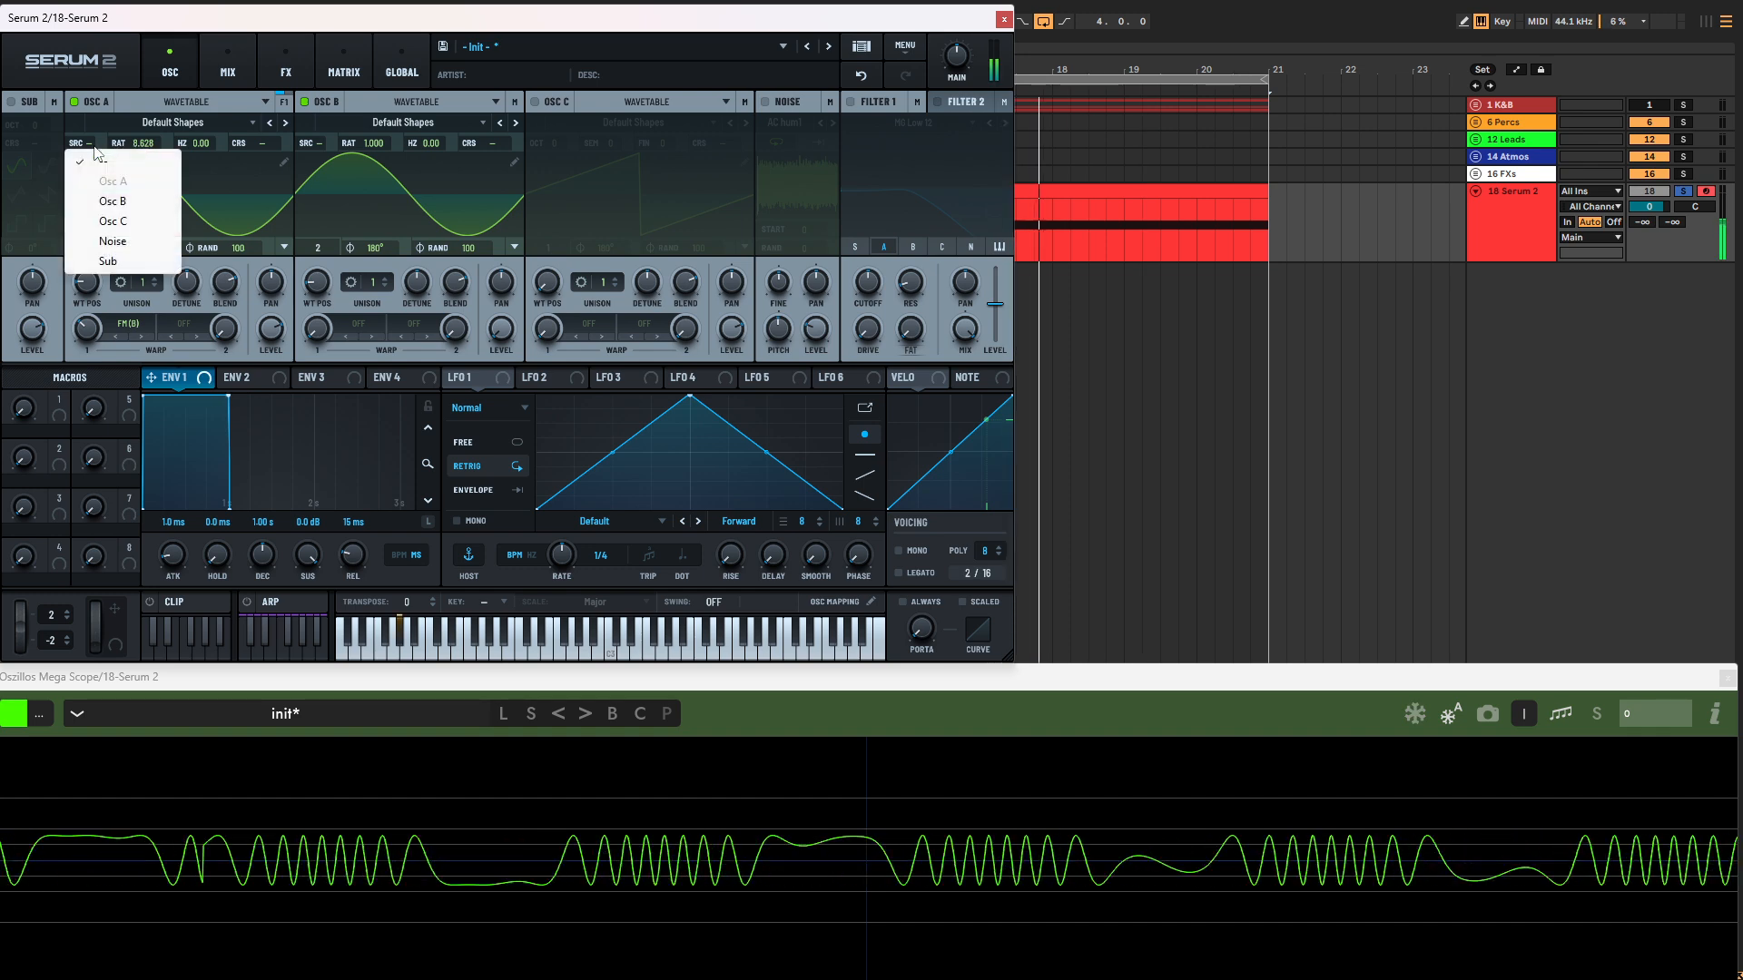
pyautogui.click(164, 204)
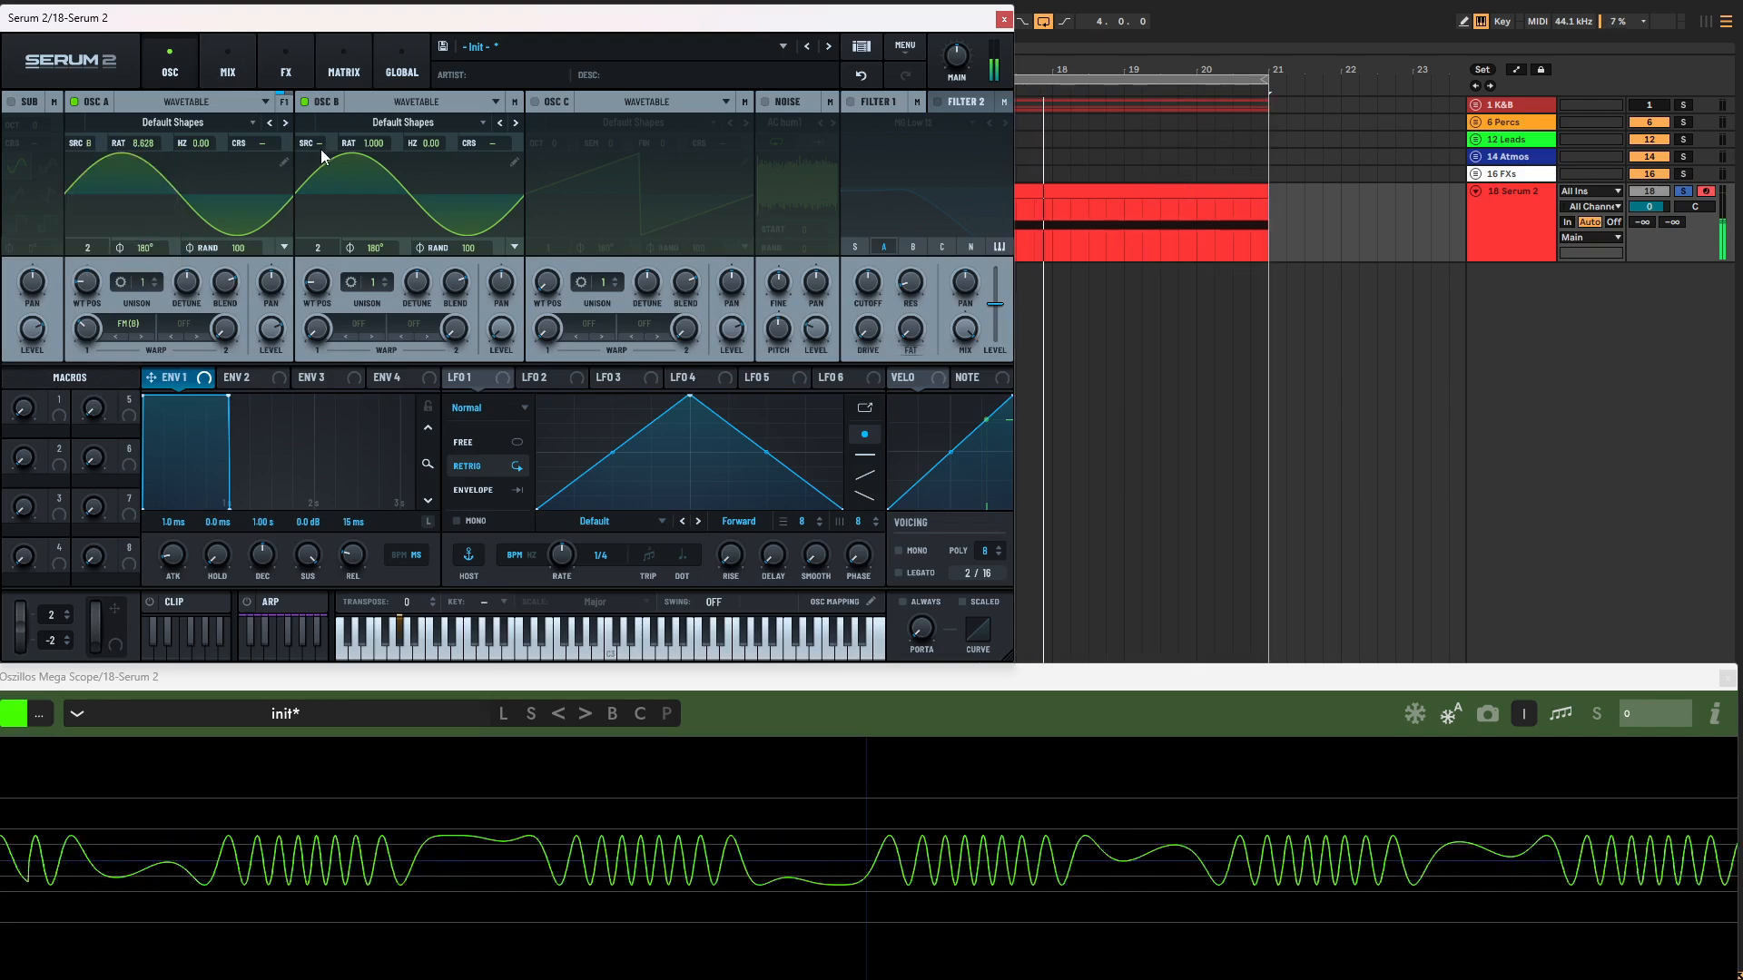
pyautogui.moveTo(373, 145); pyautogui.dragTo(378, 107)
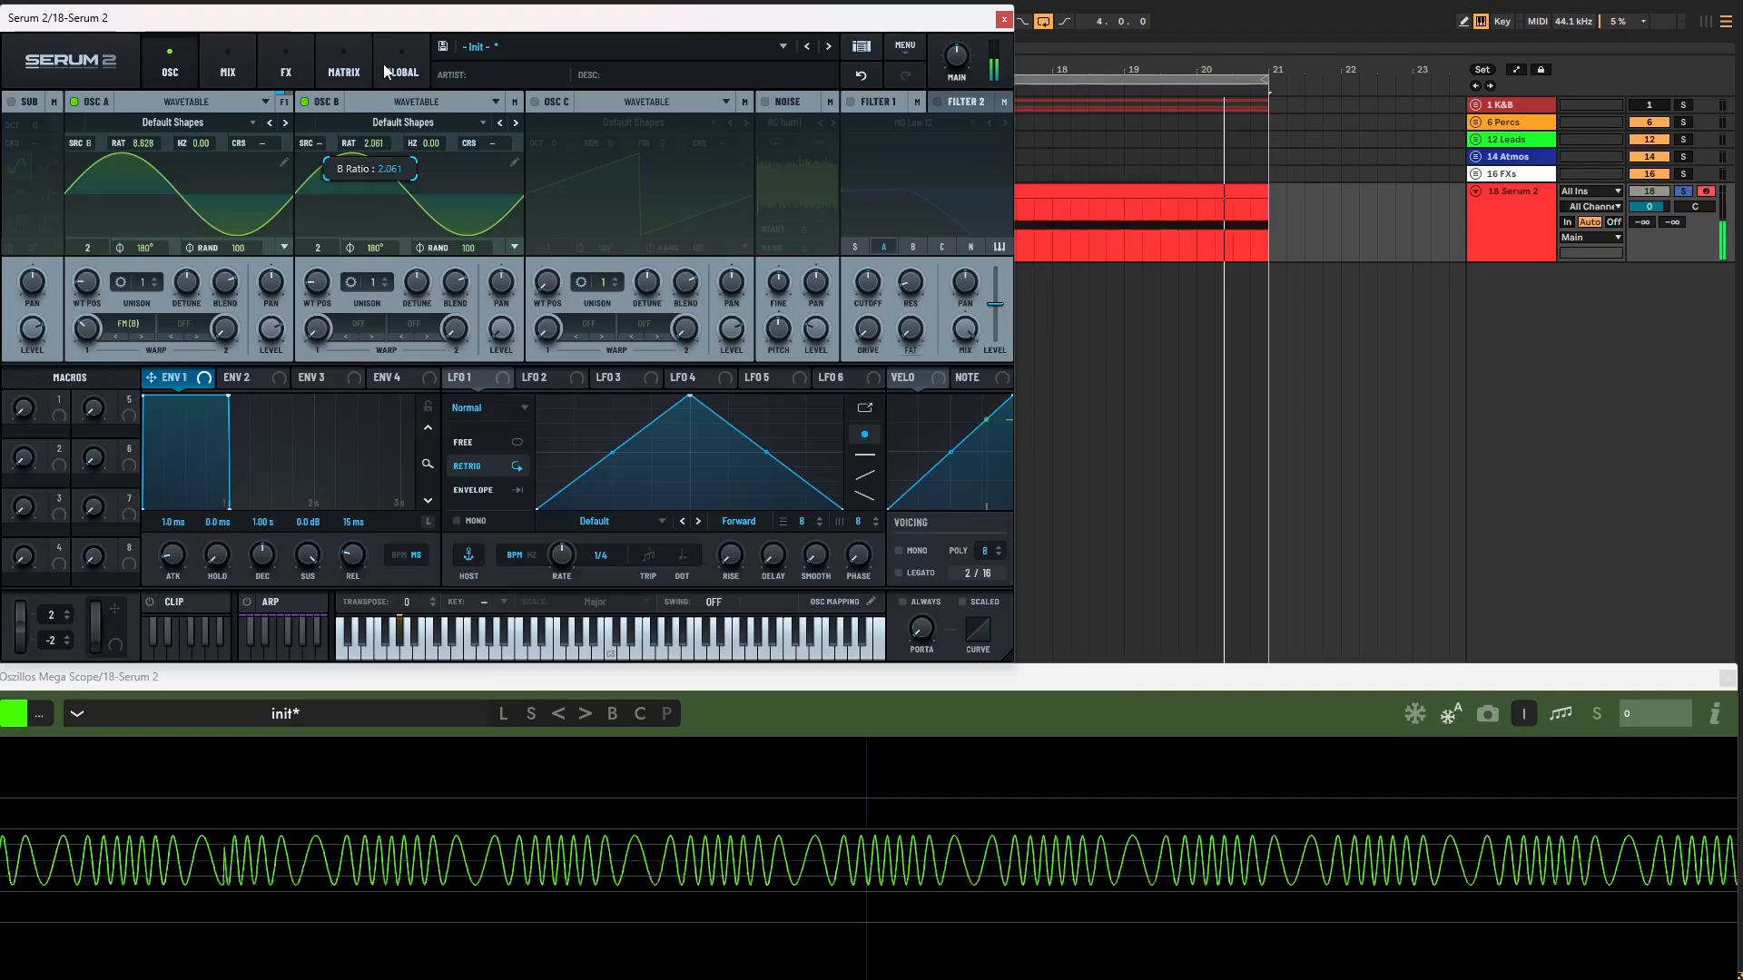
pyautogui.moveTo(150, 154); pyautogui.dragTo(154, 394)
pyautogui.moveTo(201, 149); pyautogui.dragTo(213, 58)
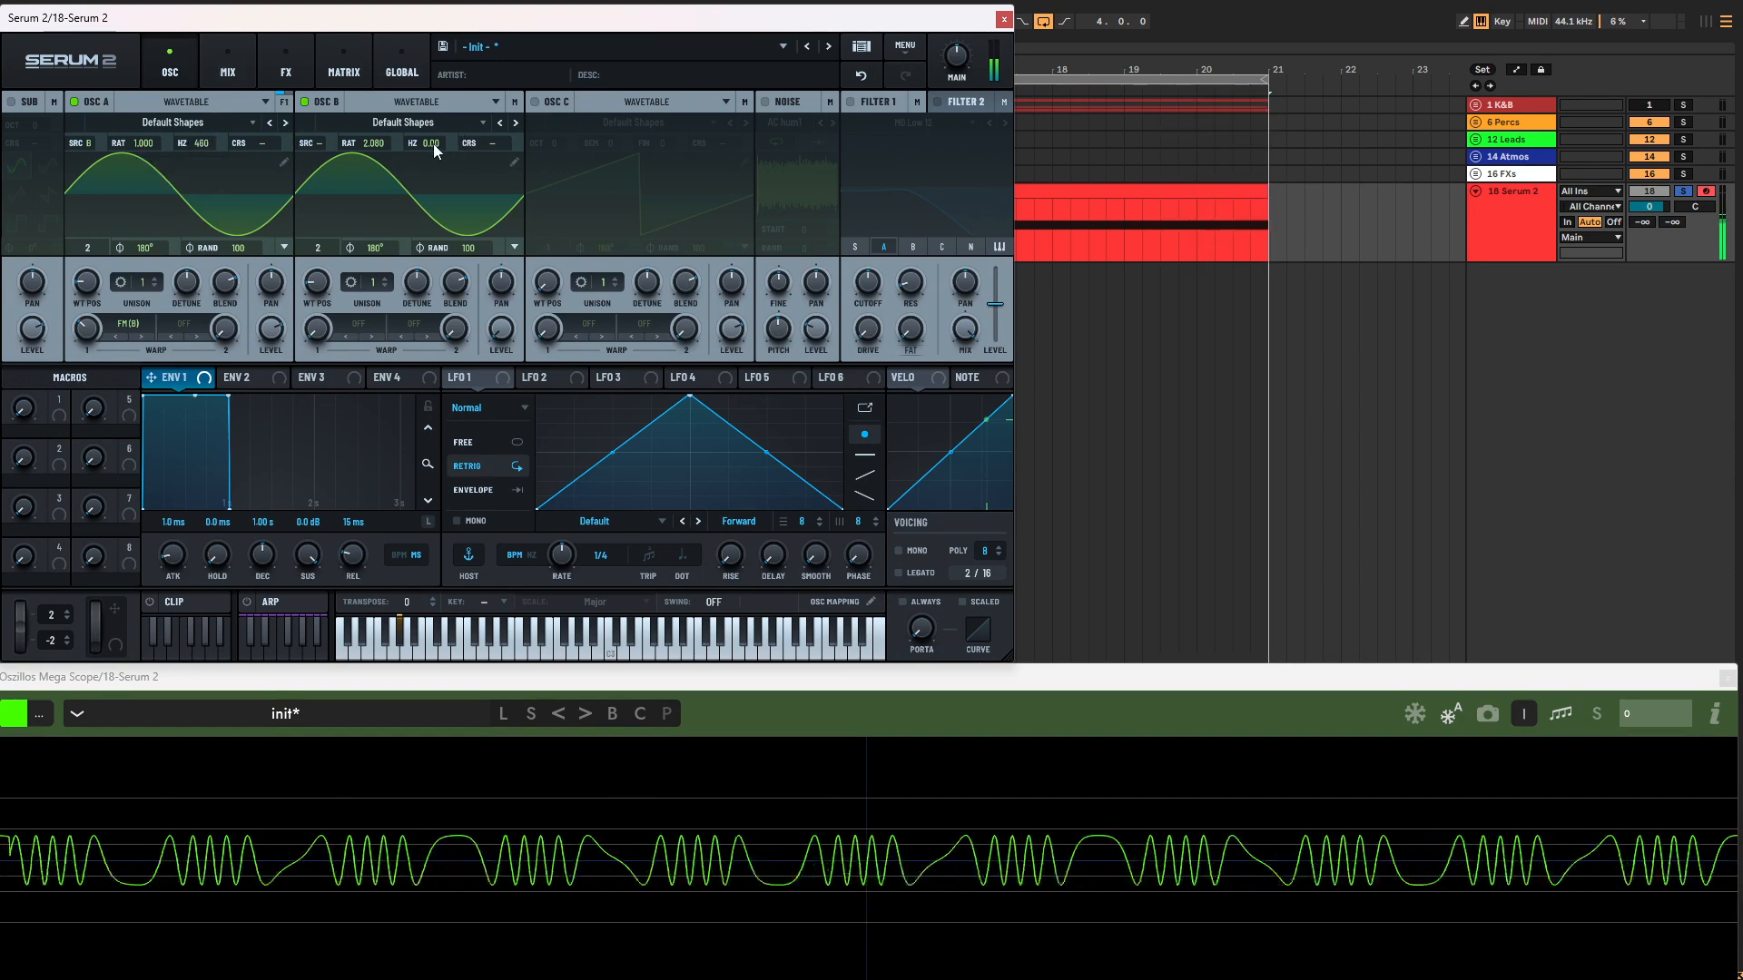
pyautogui.moveTo(373, 143)
pyautogui.mouseDown()
pyautogui.moveTo(384, 91)
pyautogui.moveTo(384, 152)
pyautogui.mouseUp()
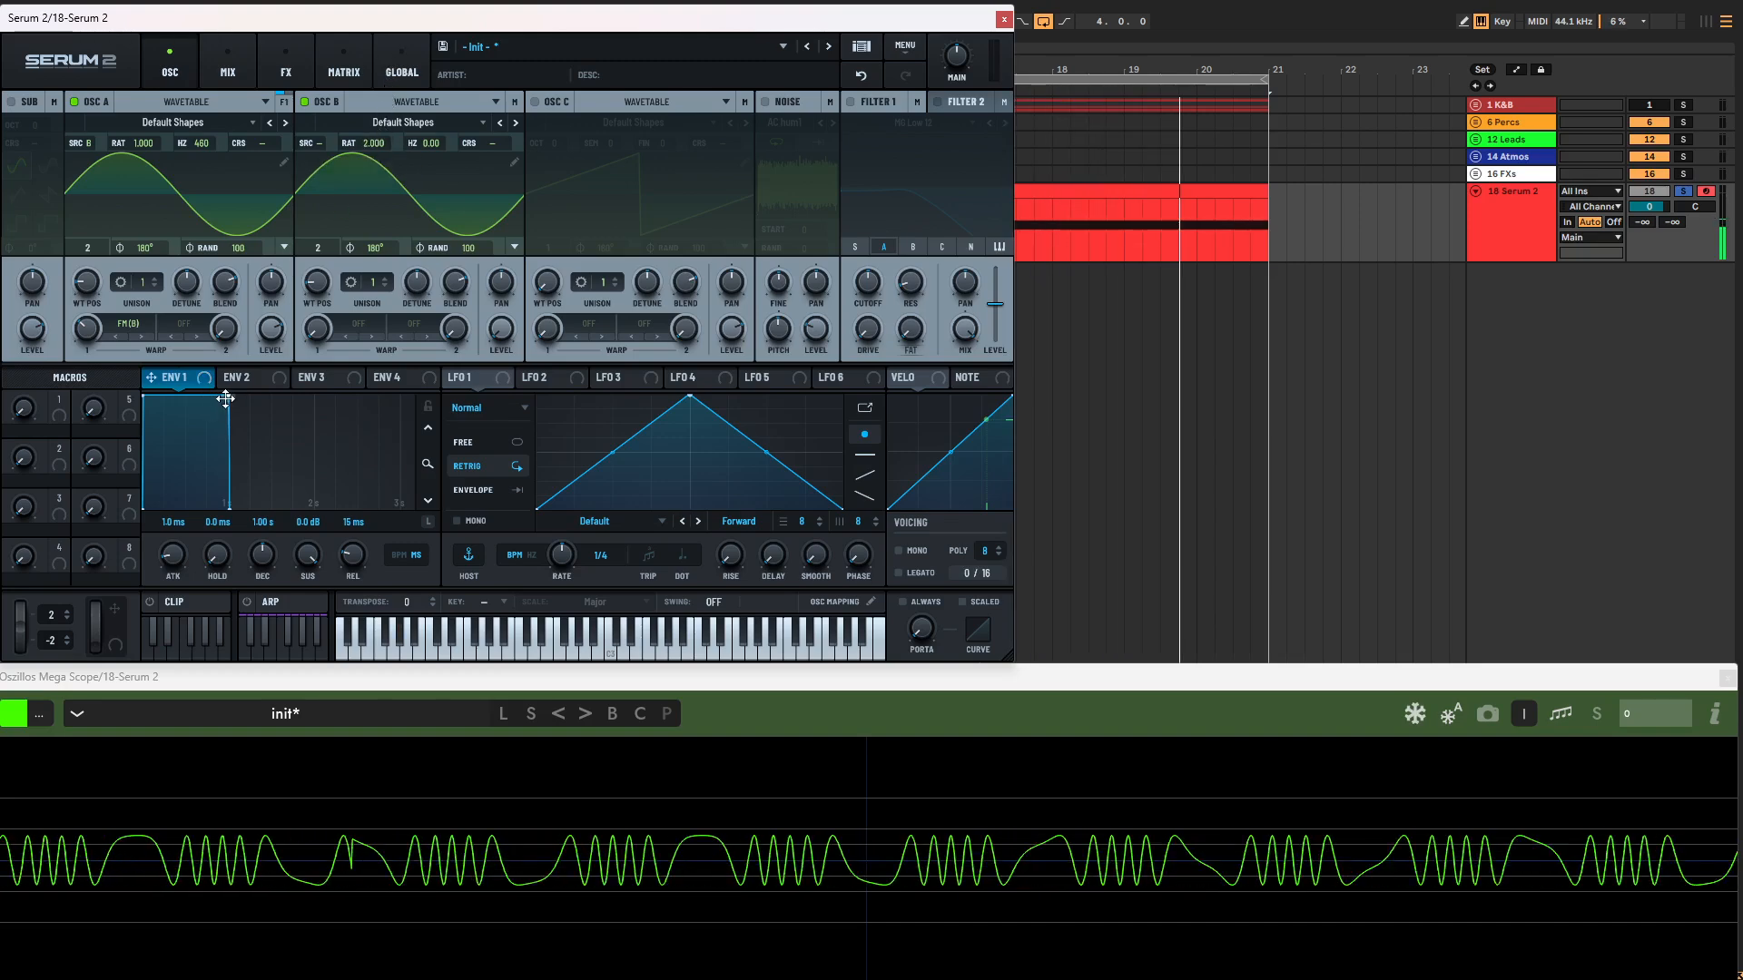
# Step: Shorten Envelope 1's decay to 901 ms and set the wavetable positions to 3 for oscillator A and 4 for oscillator B
pyautogui.moveTo(226, 398); pyautogui.dragTo(205, 329)
pyautogui.moveTo(87, 282)
pyautogui.mouseDown()
pyautogui.moveTo(95, 247)
pyautogui.moveTo(97, 265)
pyautogui.mouseUp()
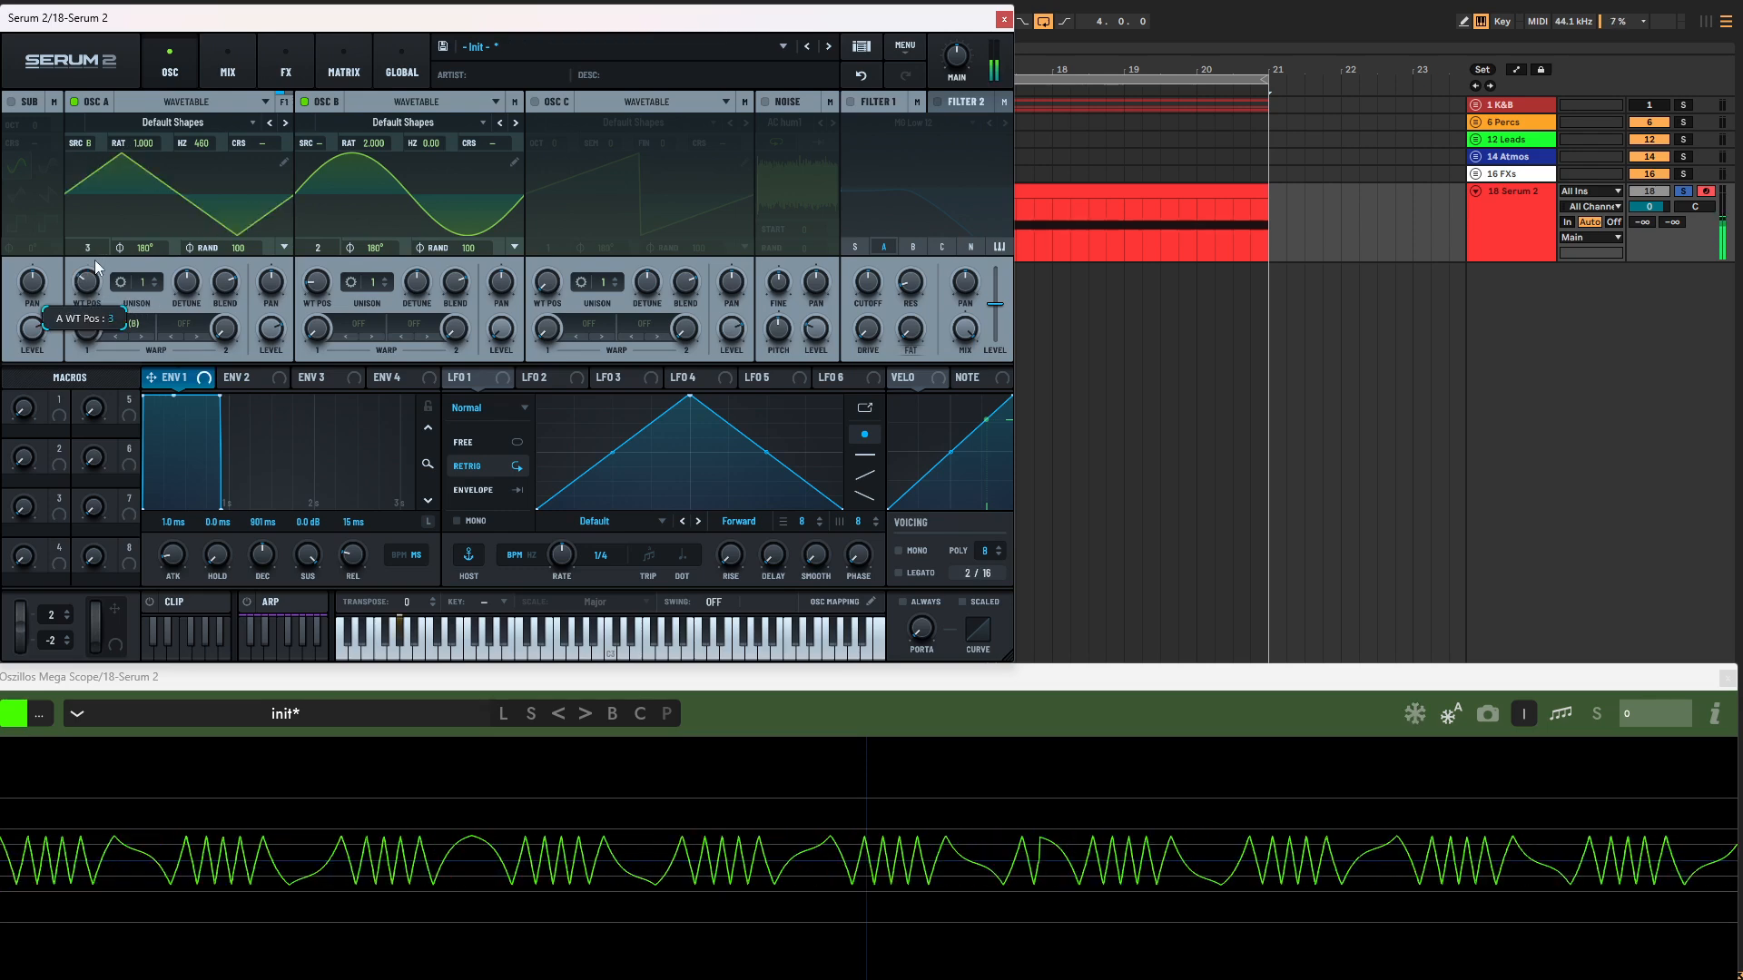
pyautogui.moveTo(317, 283); pyautogui.dragTo(332, 246)
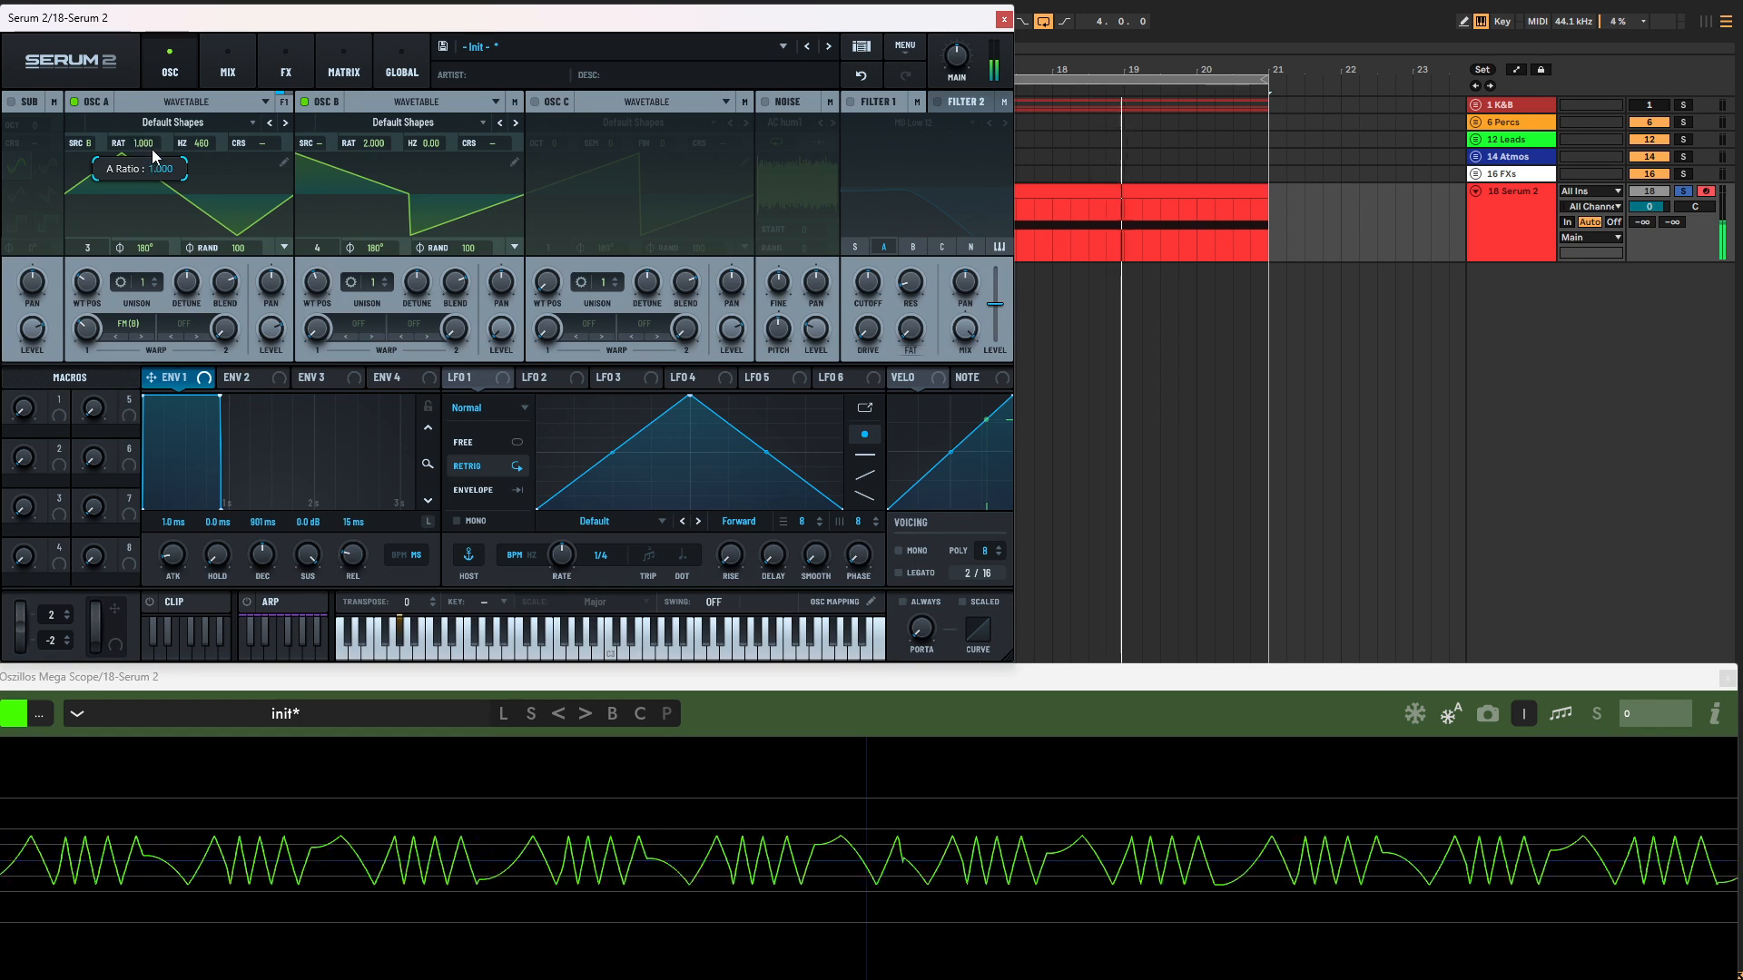
# Step: Reset oscillator A's Hz offset to 0 and oscillator B's ratio to 1.000, and set oscillator A's wavetable position to 4
pyautogui.doubleClick(203, 143)
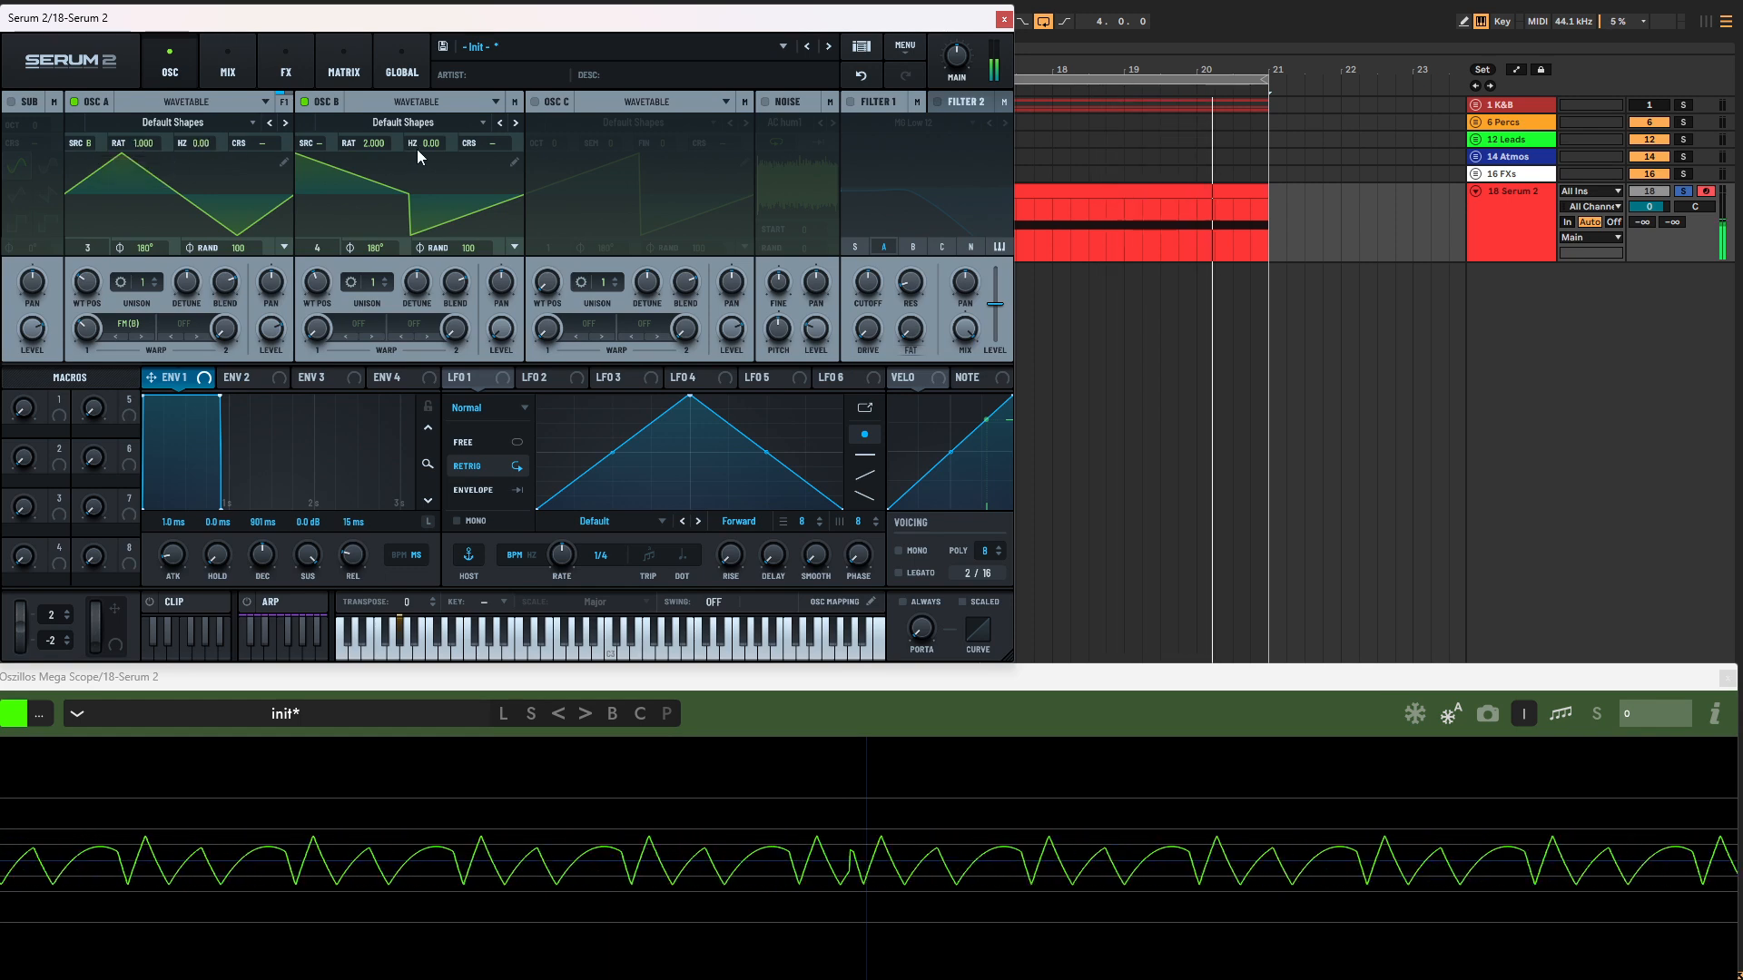
pyautogui.doubleClick(375, 144)
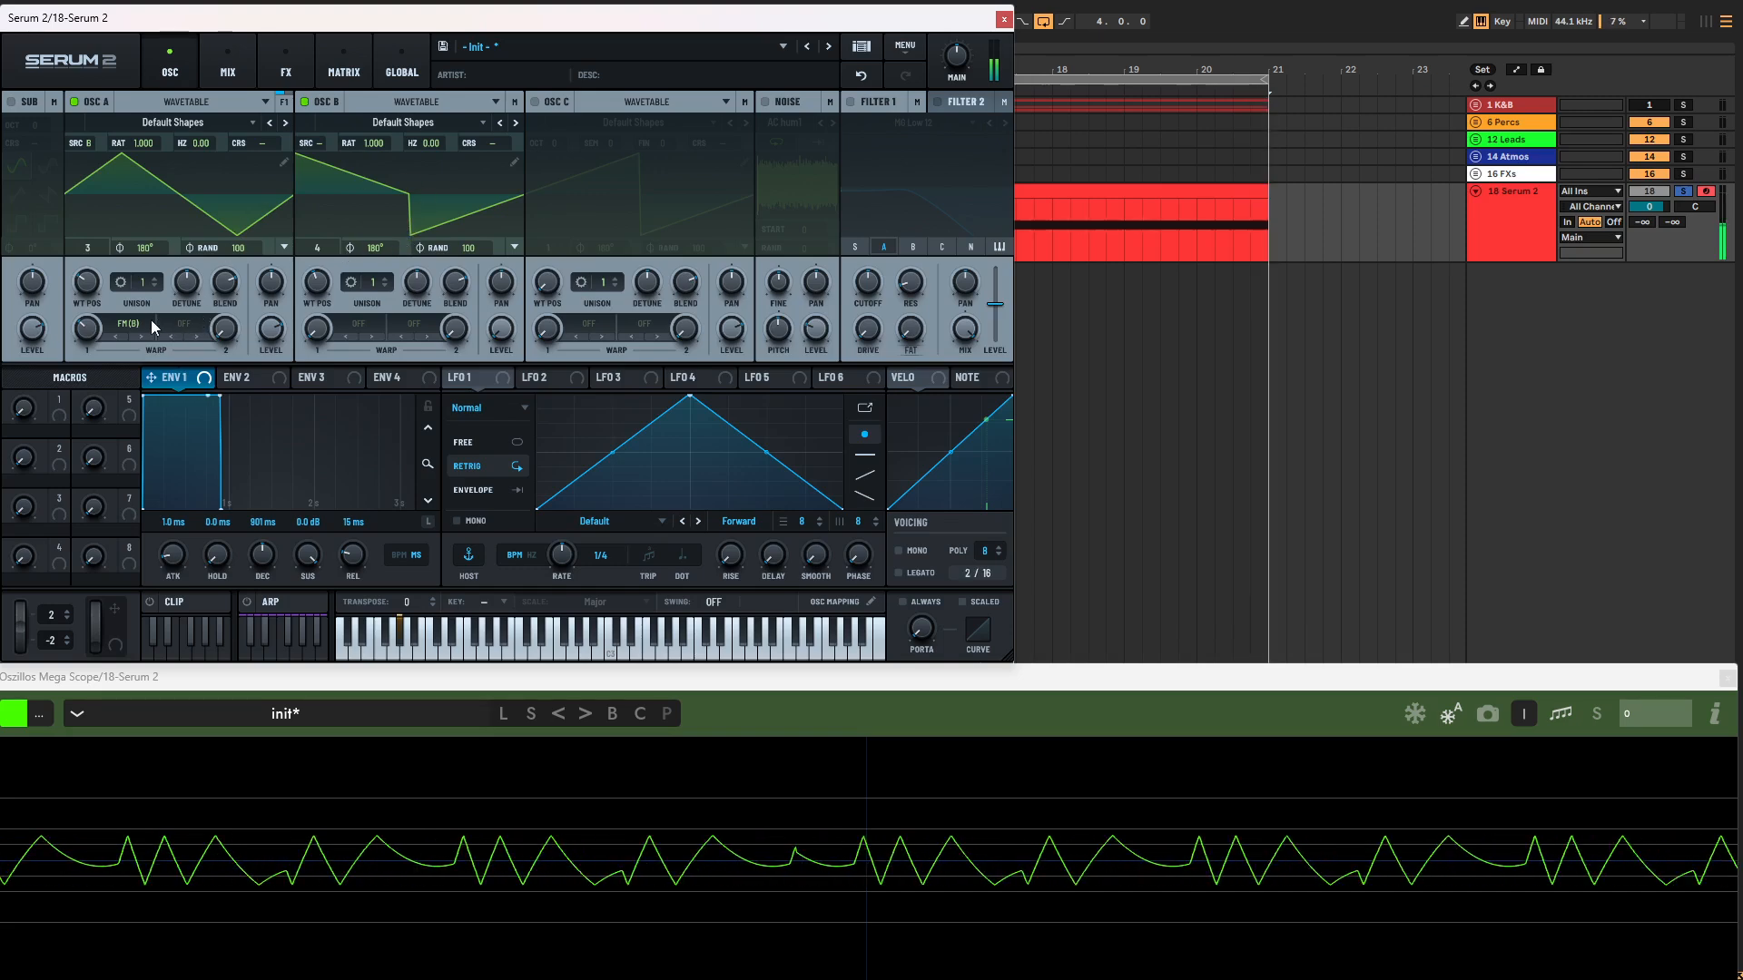
pyautogui.moveTo(89, 285); pyautogui.dragTo(96, 288)
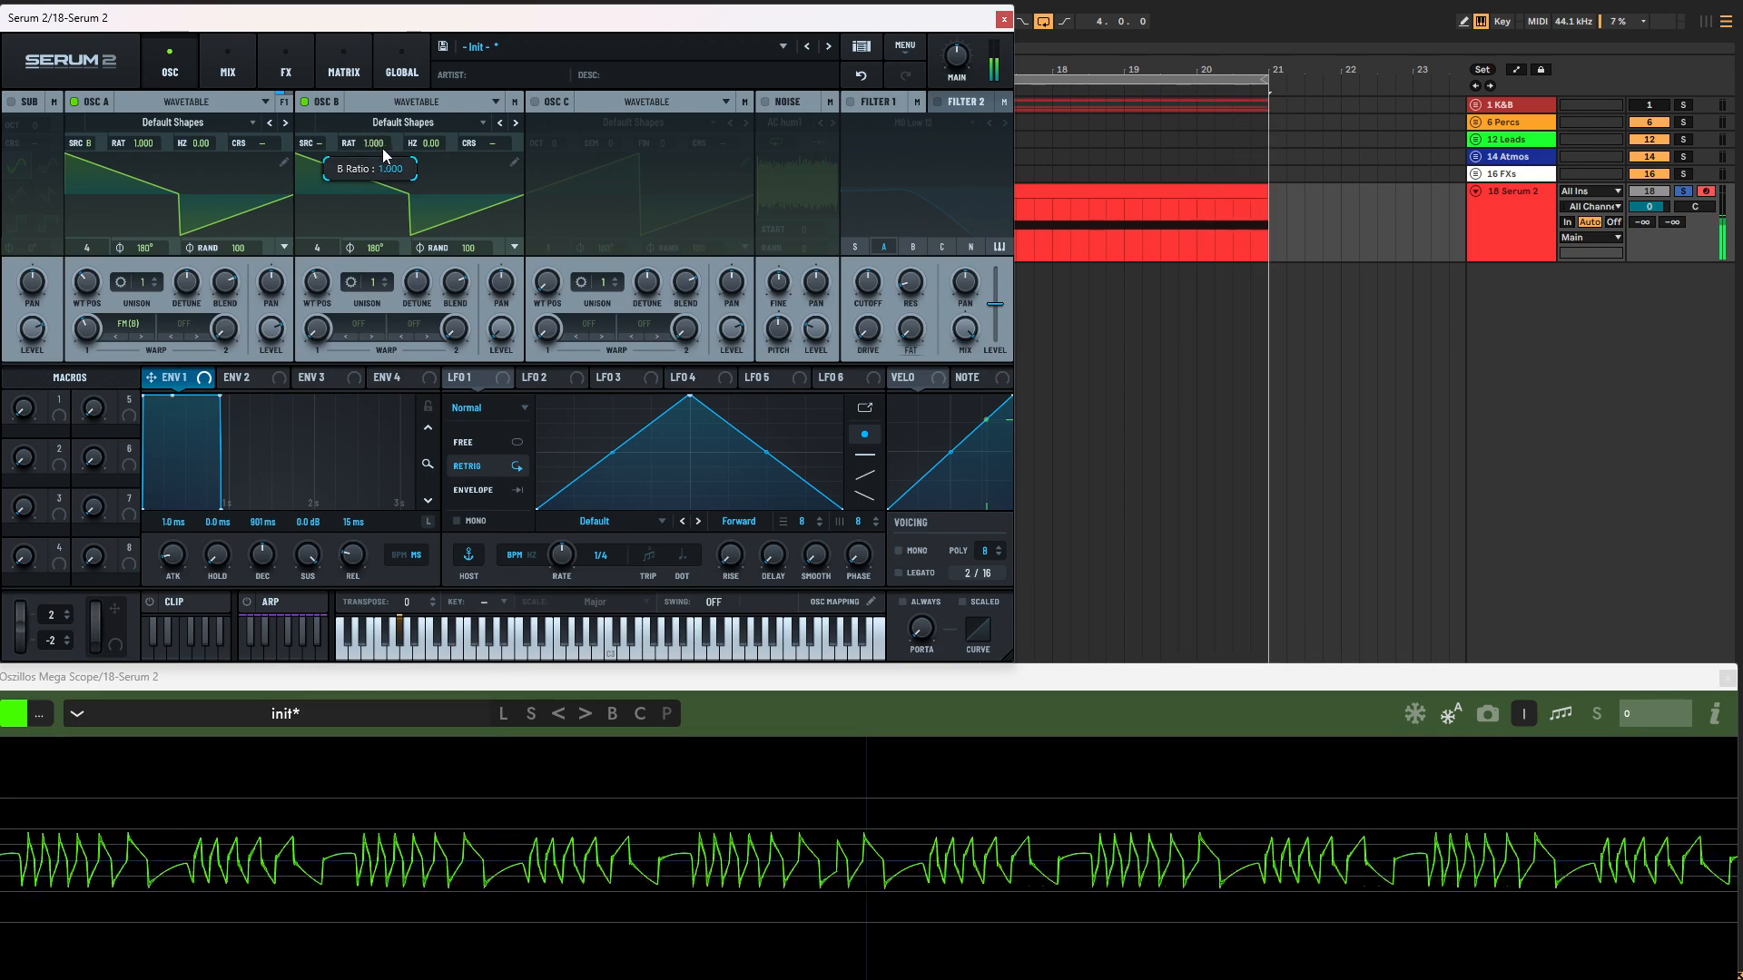
# Step: Set oscillator A's ratio to 4.000 with oscillator B at 1.000, and sweep oscillator A's warp amount to about 47%
pyautogui.moveTo(383, 148); pyautogui.dragTo(389, 138)
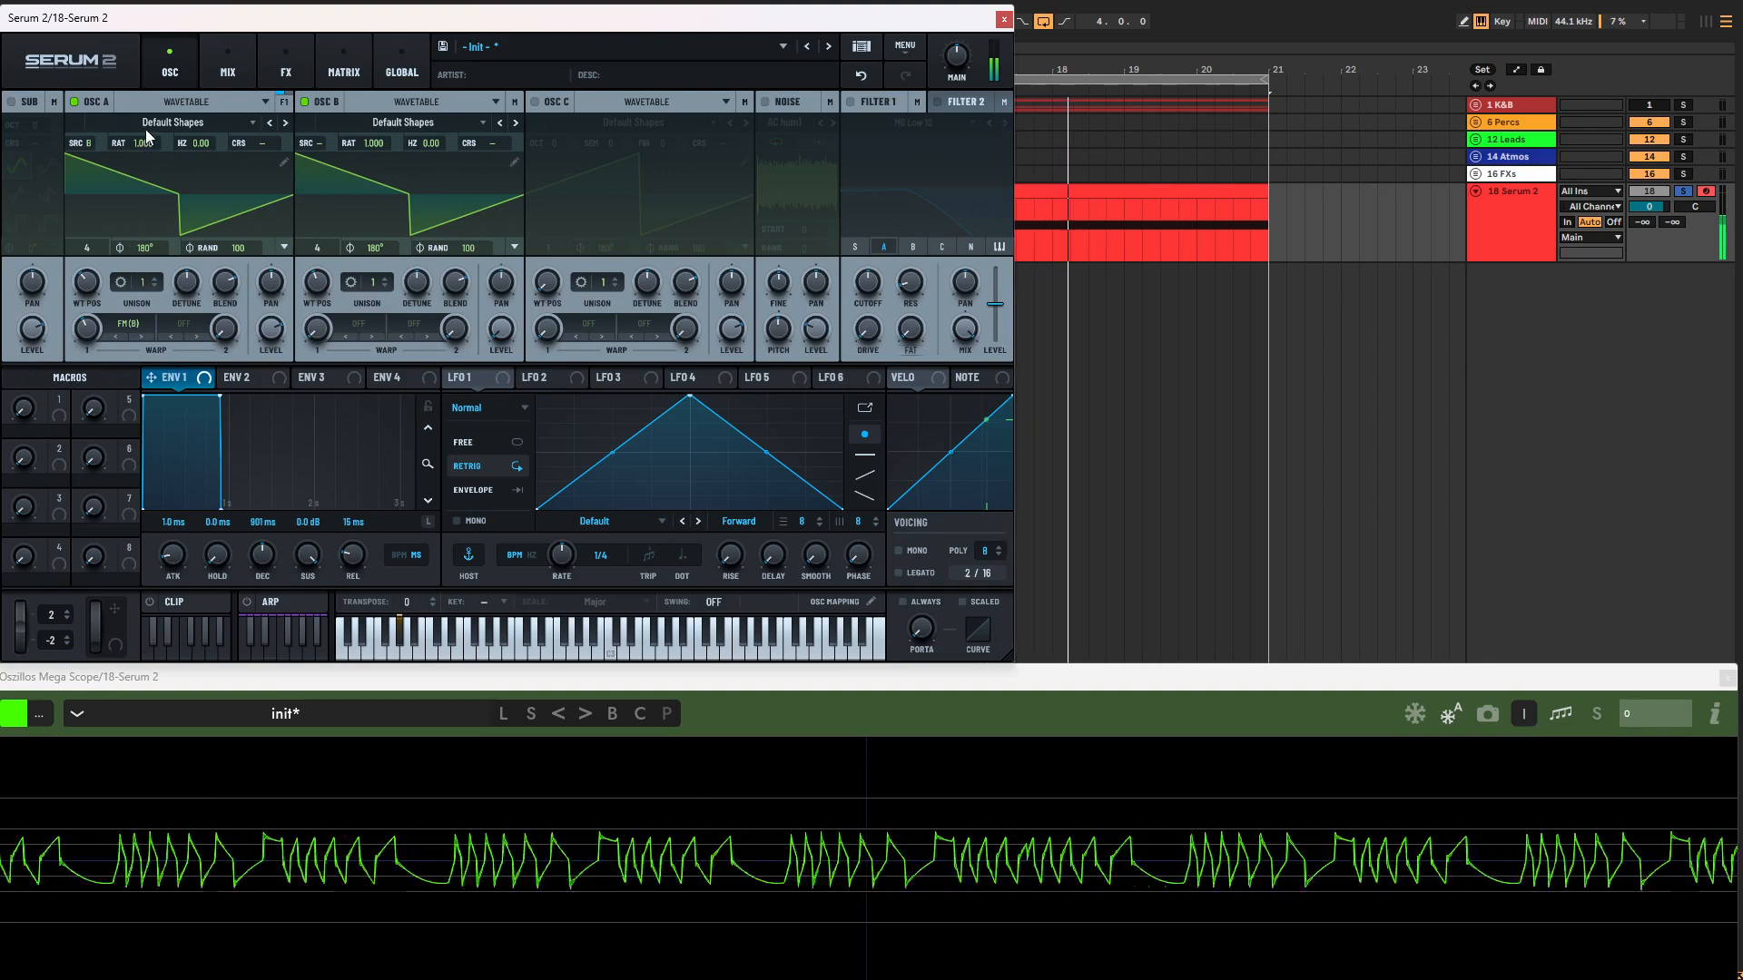
pyautogui.moveTo(147, 143); pyautogui.dragTo(147, 135)
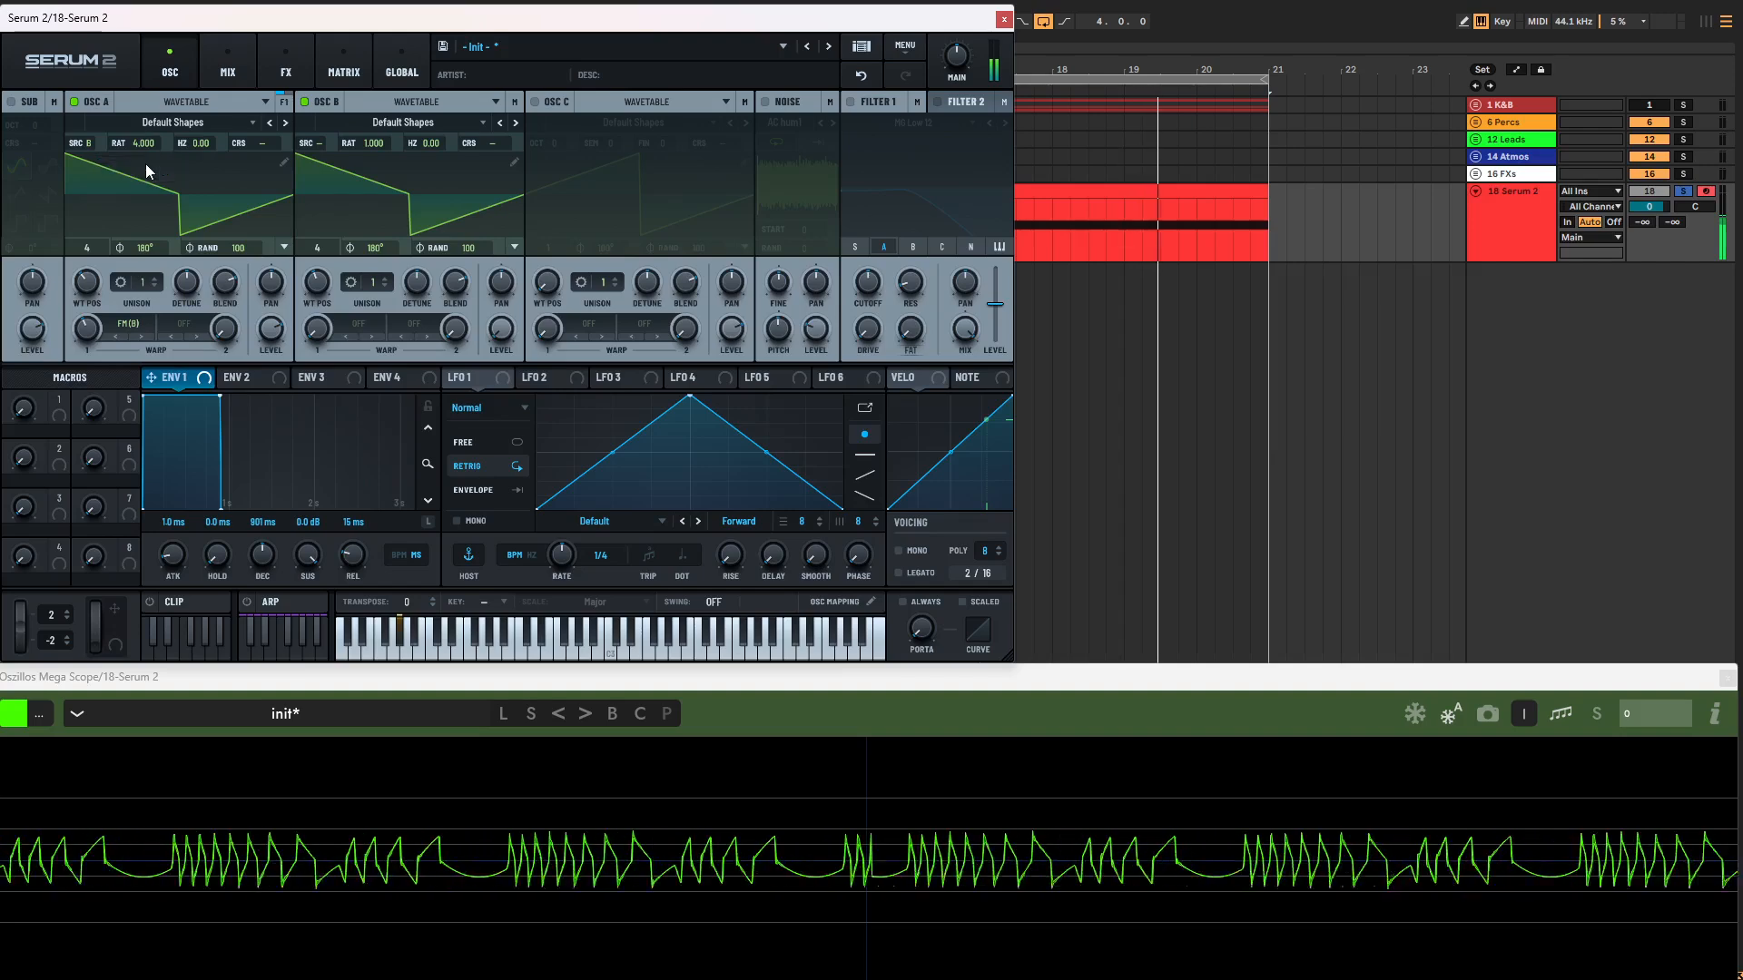
pyautogui.moveTo(85, 285); pyautogui.dragTo(80, 327)
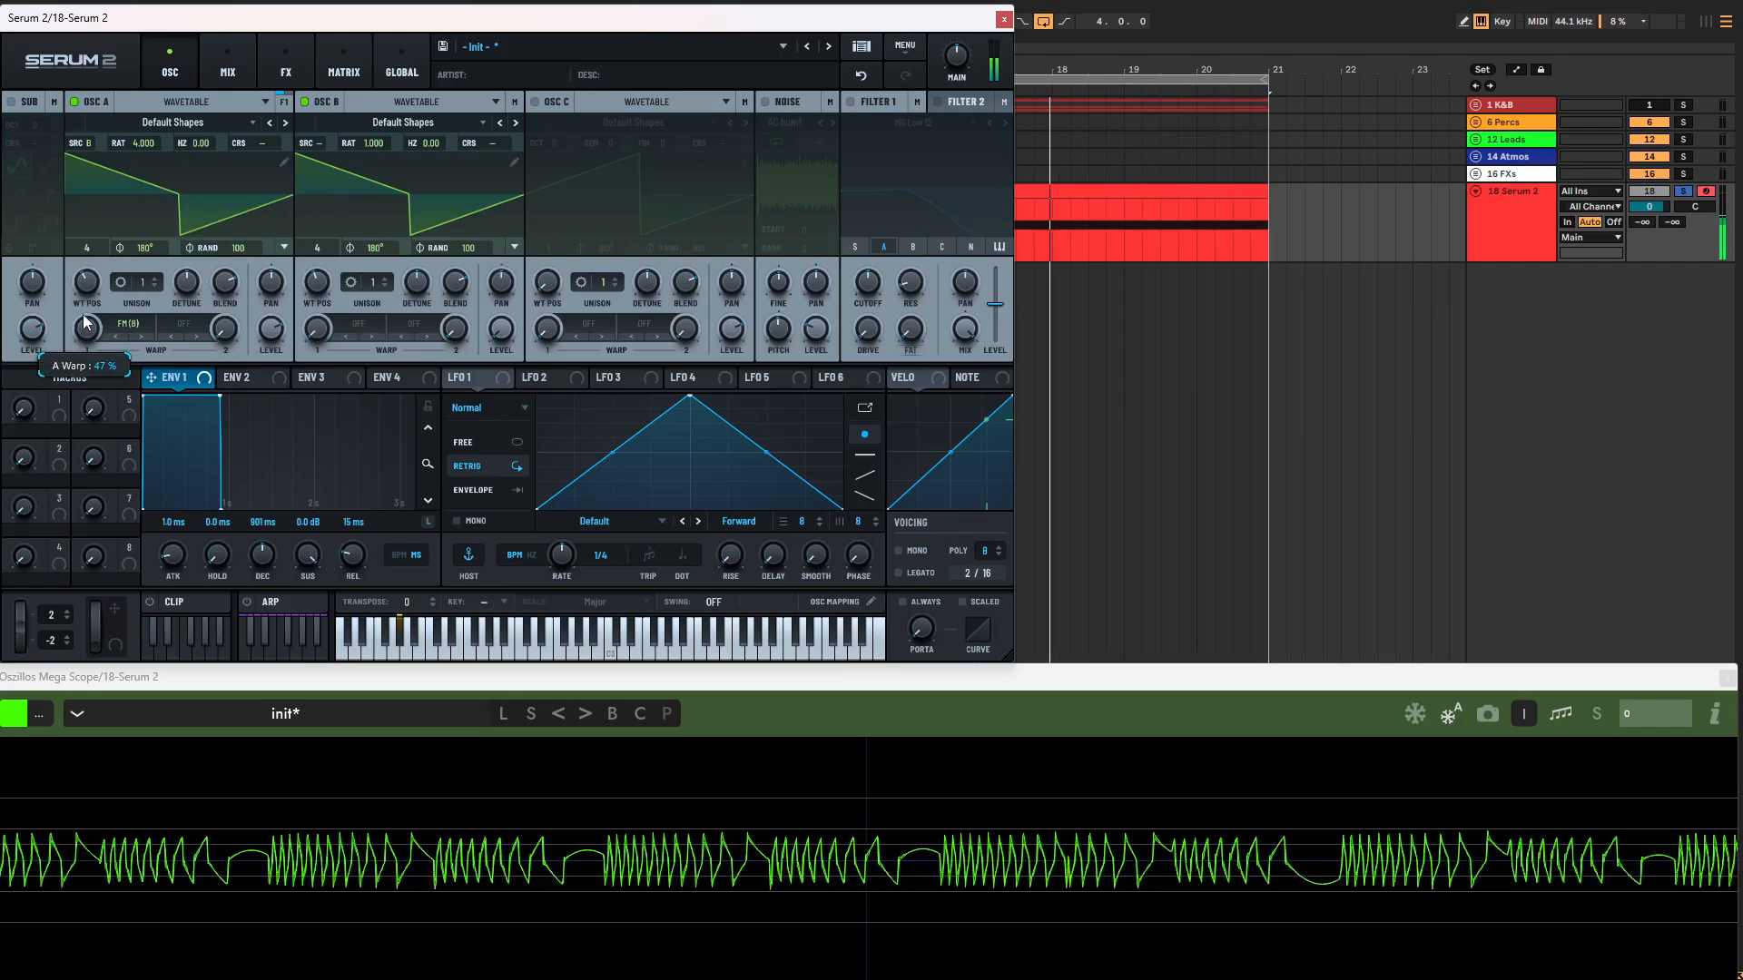
# Step: Change oscillator A's FM (B) warp to Linear and sweep its warp amount up and down on the saw waves
pyautogui.click(127, 323)
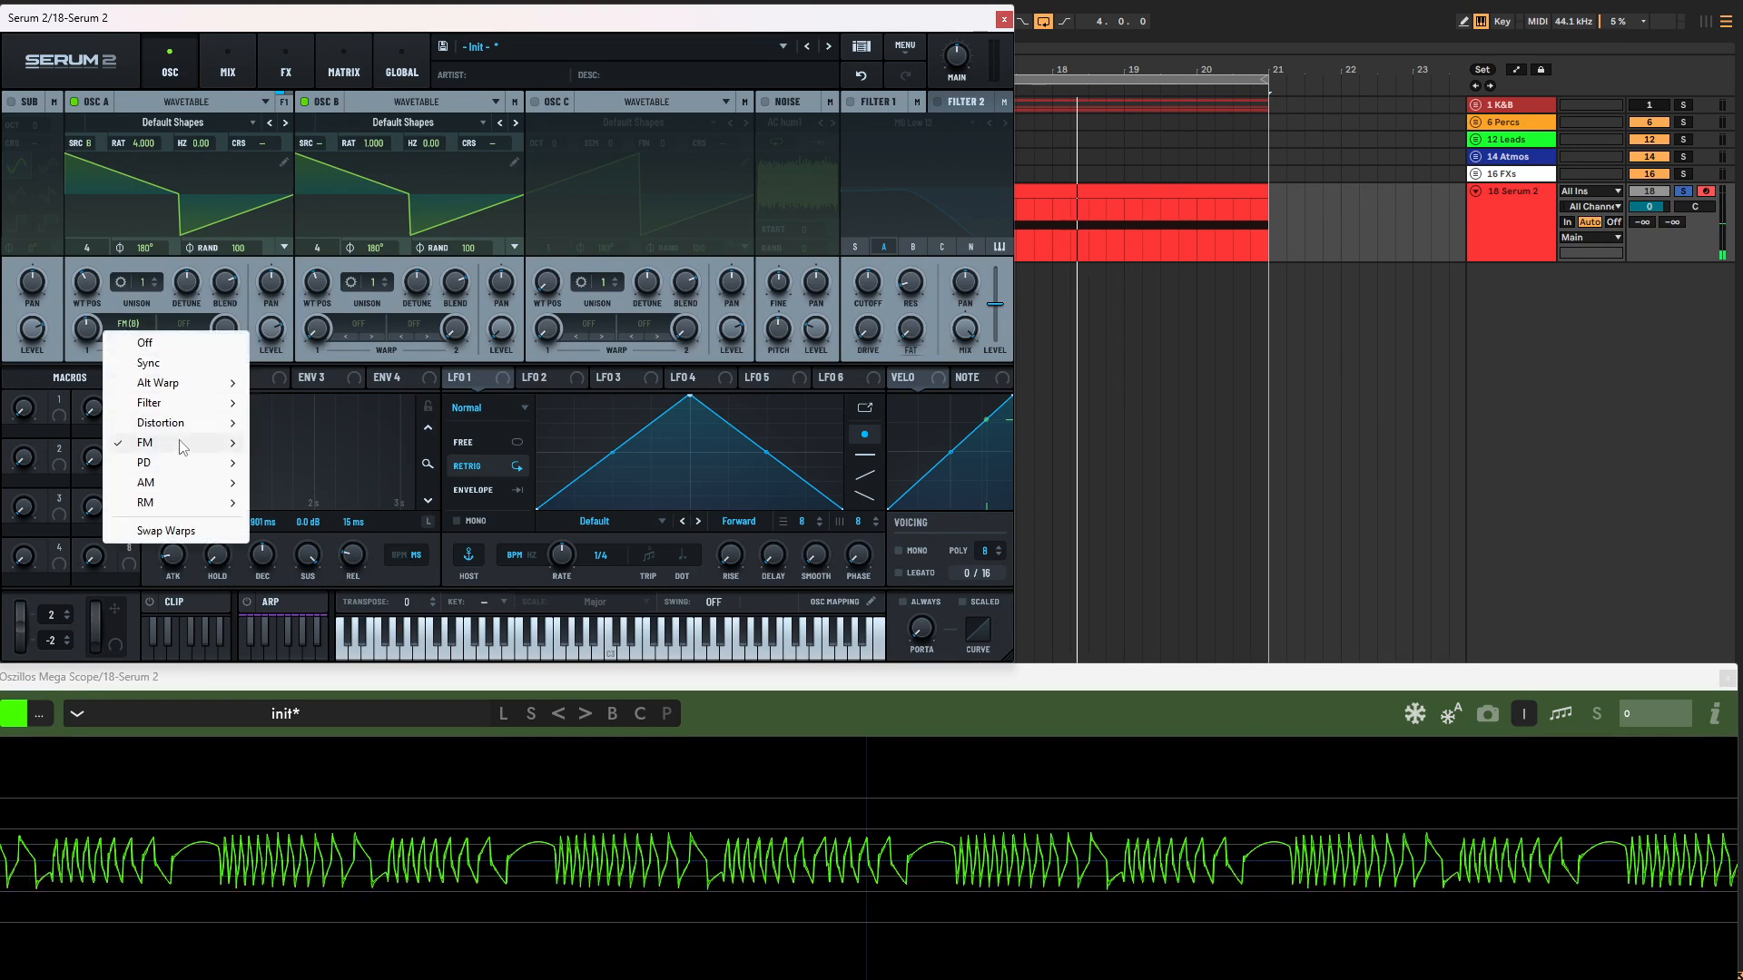
pyautogui.moveTo(181, 443)
pyautogui.click(294, 610)
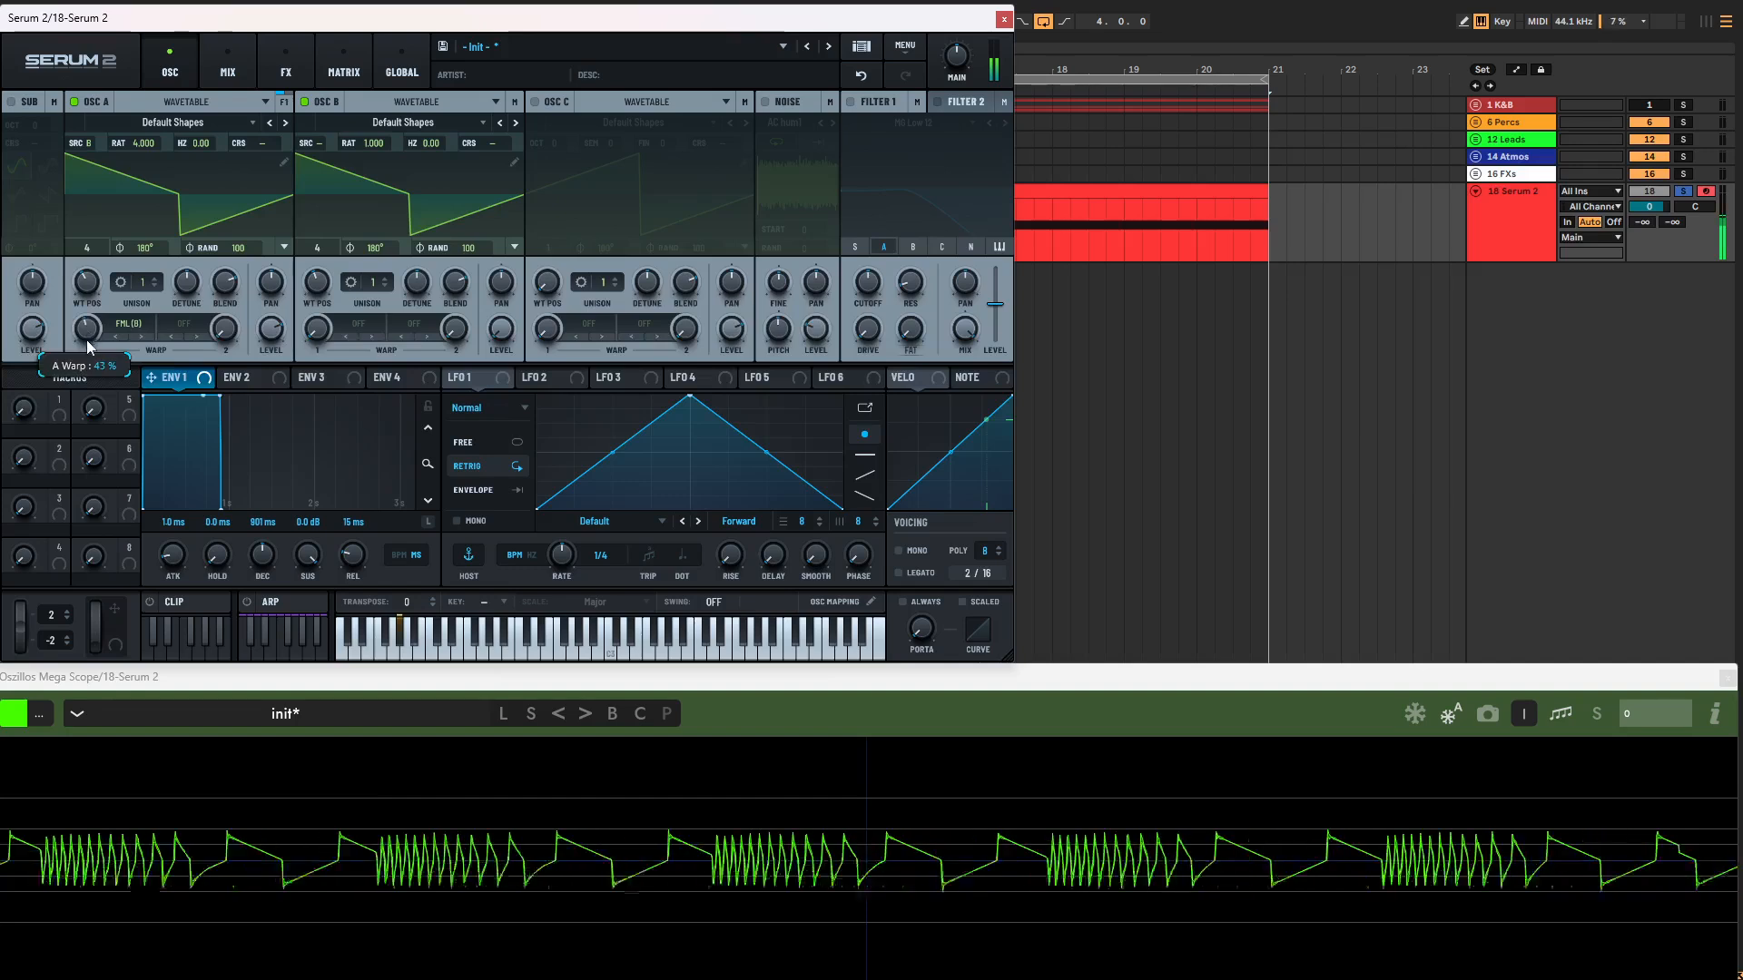
pyautogui.moveTo(83, 345); pyautogui.dragTo(80, 313)
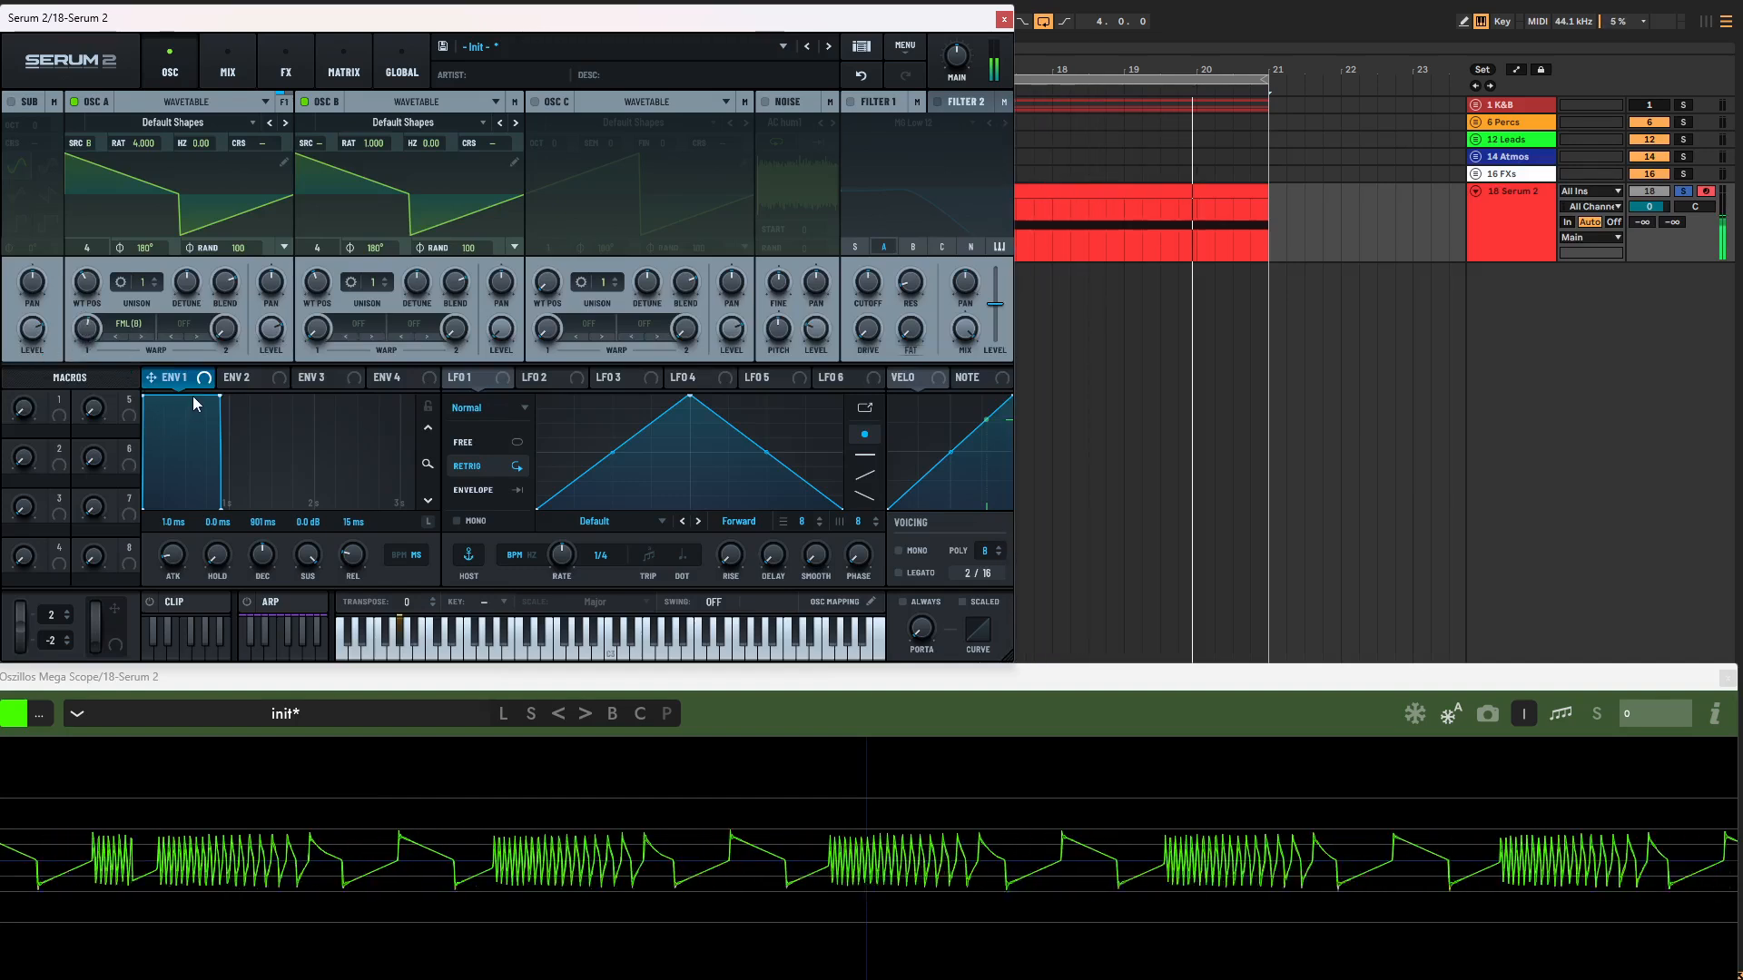
pyautogui.moveTo(90, 331)
pyautogui.mouseDown()
pyautogui.moveTo(102, 285)
pyautogui.moveTo(100, 332)
pyautogui.mouseUp()
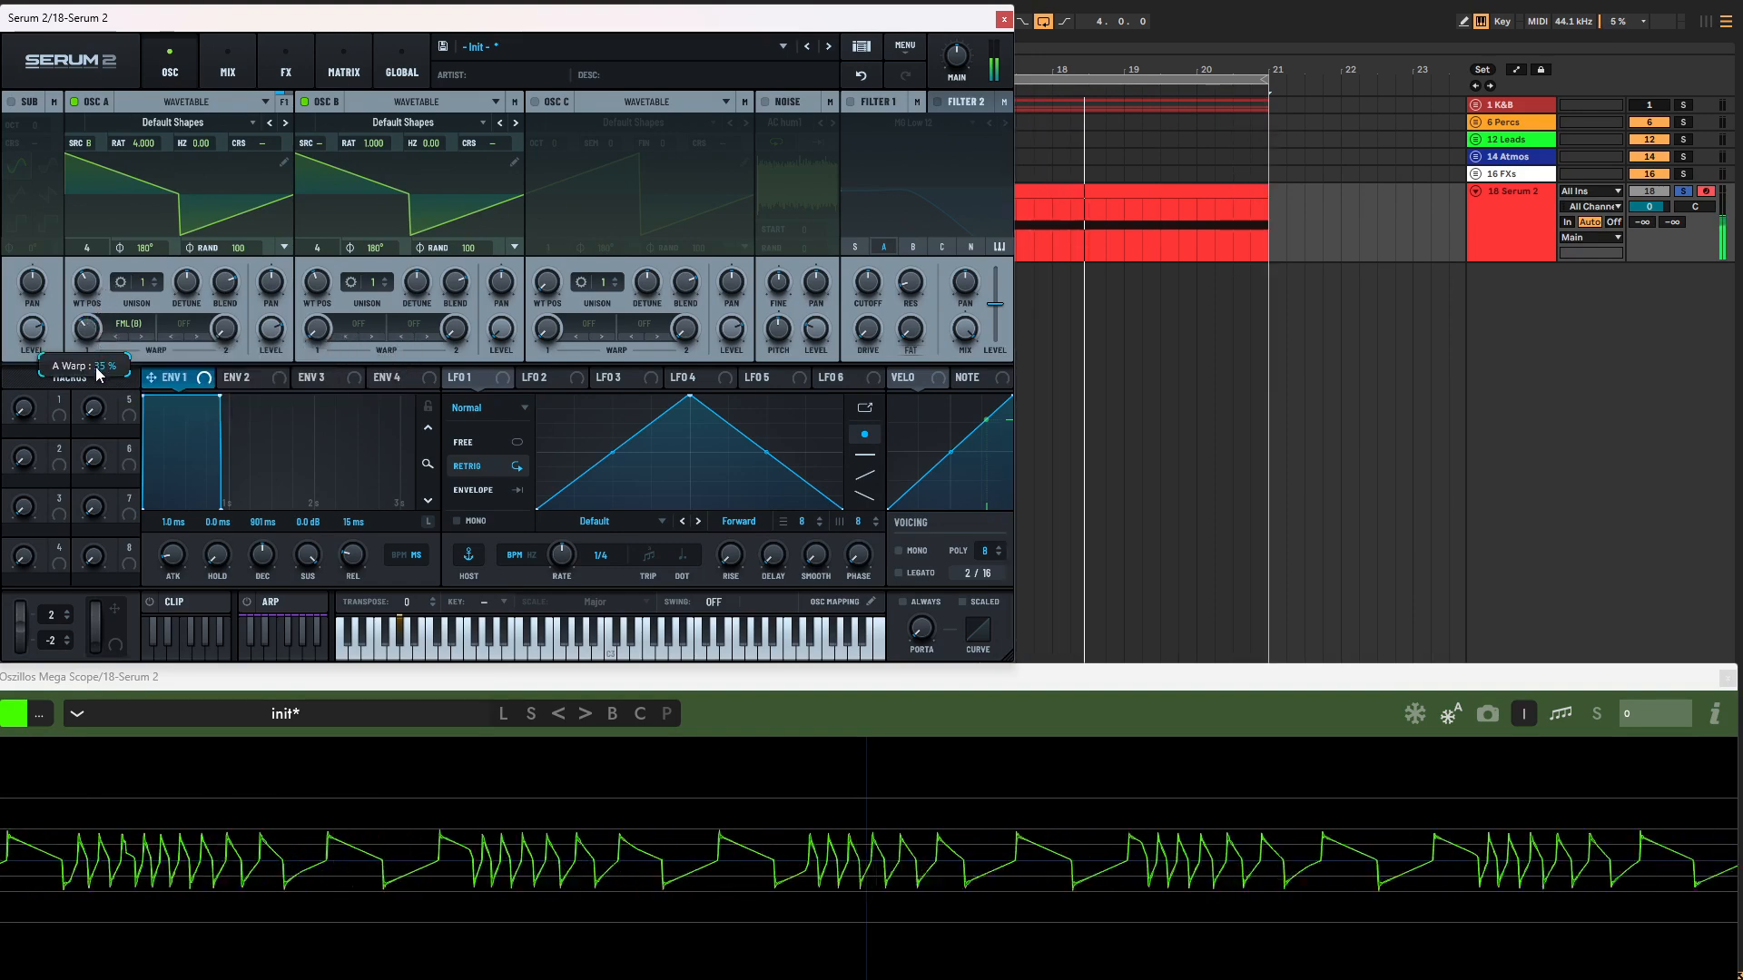